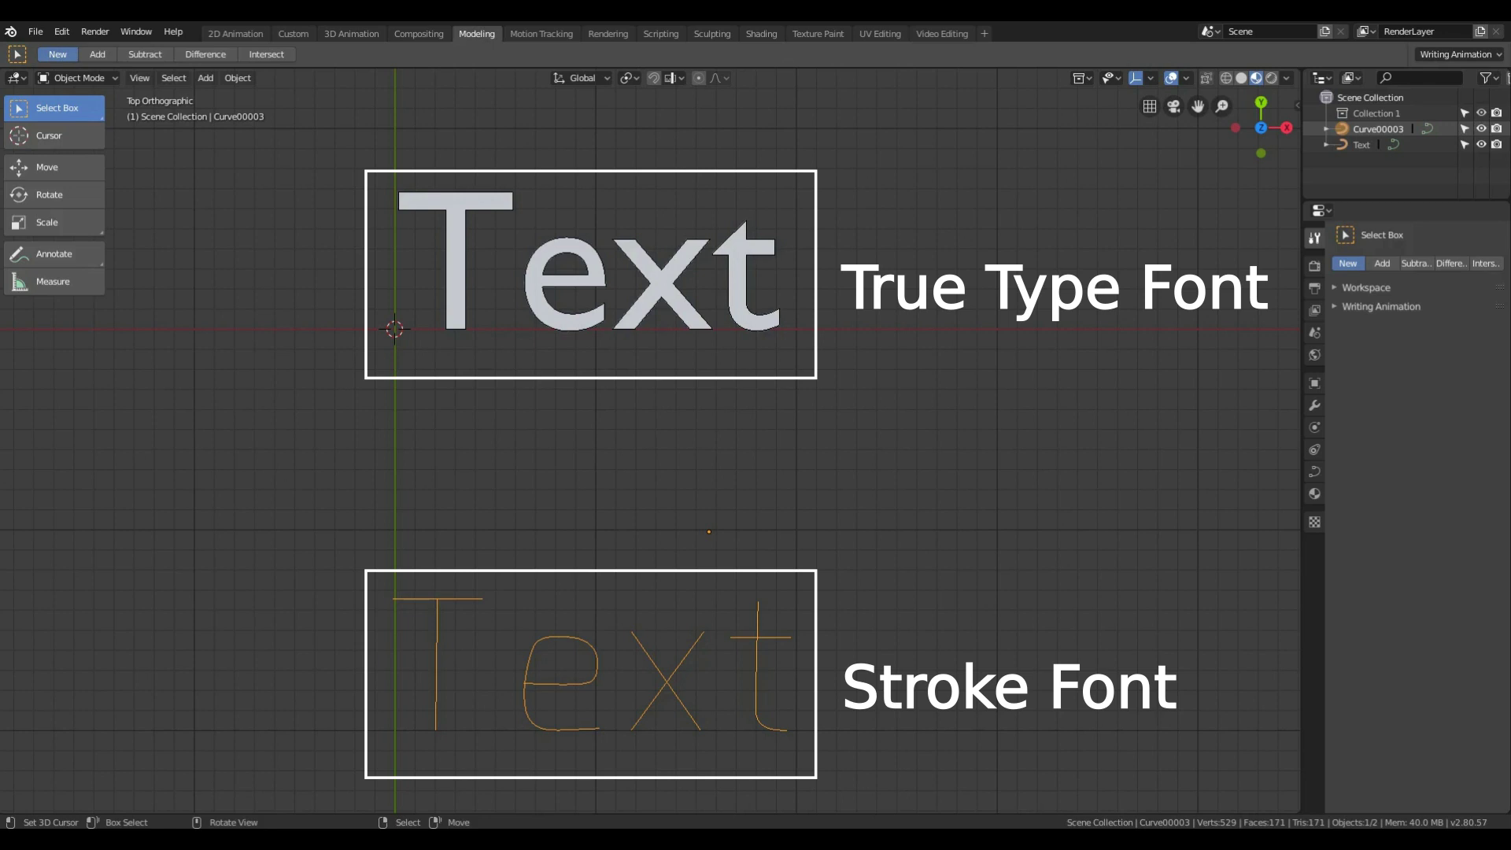
Step: Examine the control points of the single-stroke text curve and the outlined Text object in Edit Mode
key(Tab)
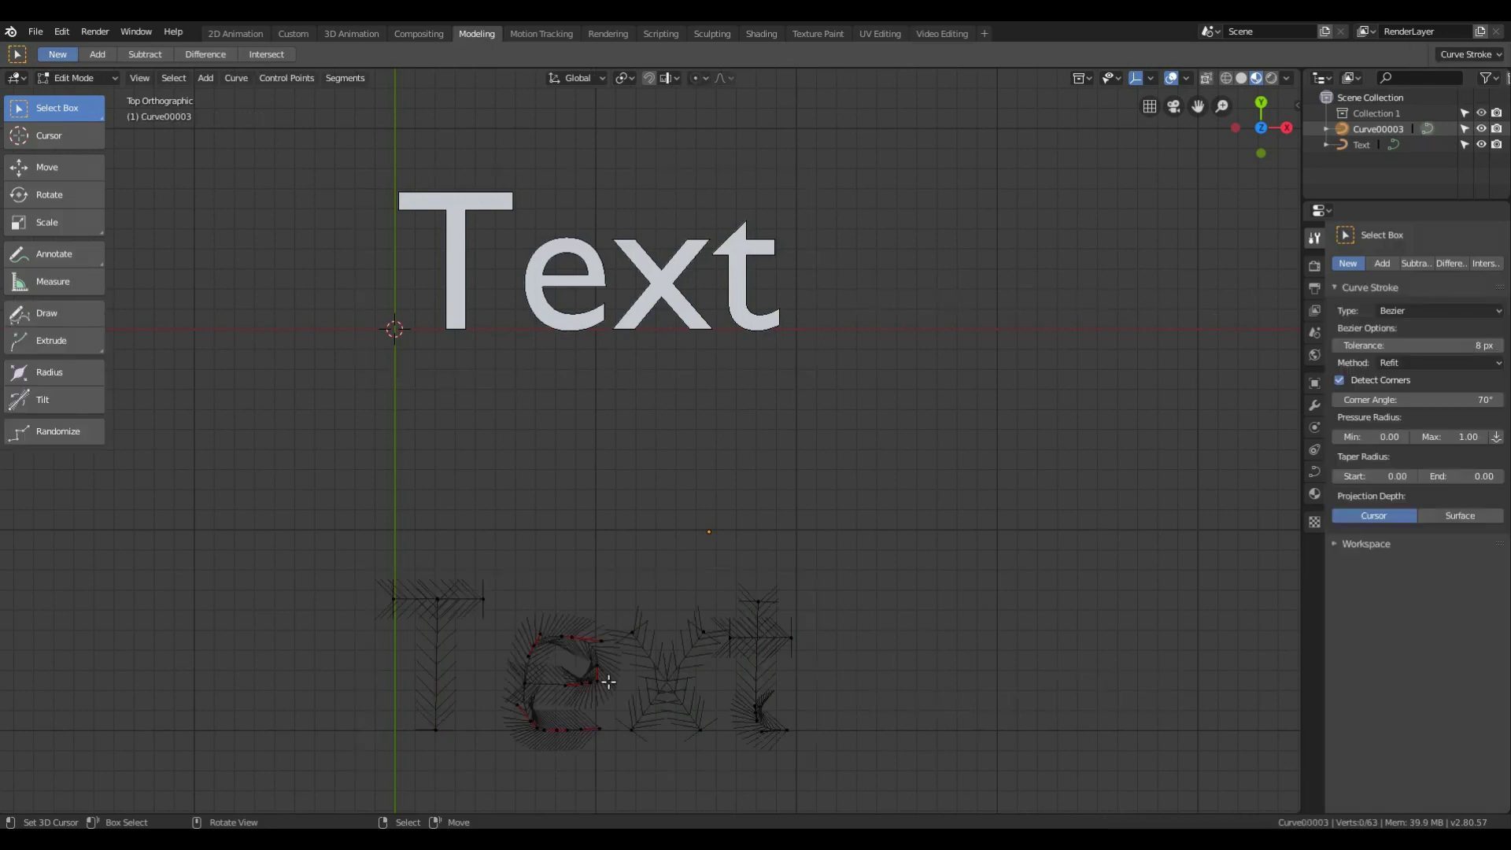
key(Tab)
key(Tab)
key(Tab)
click(450, 277)
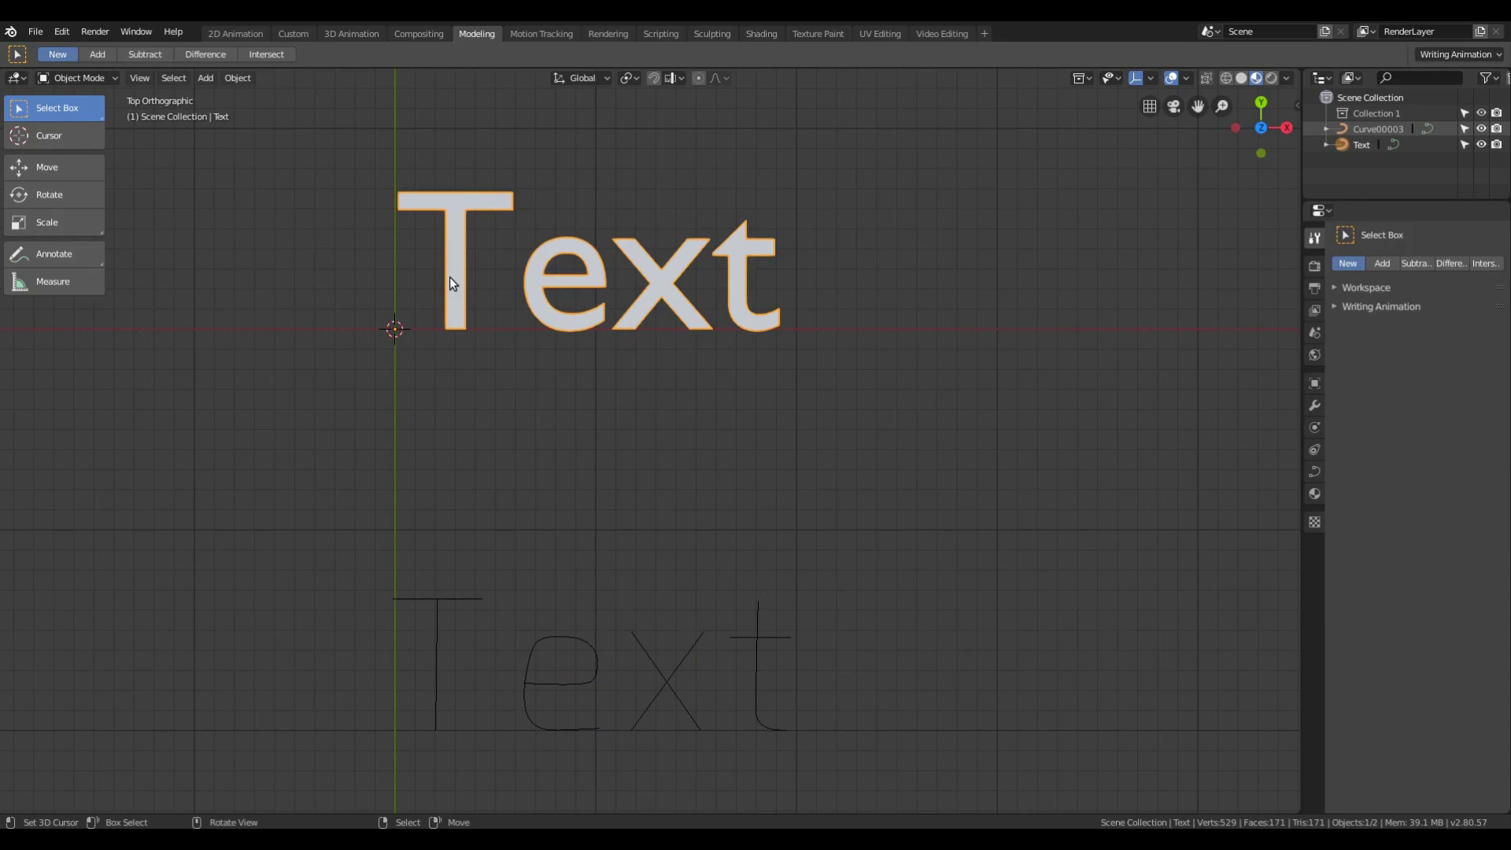
key(Tab)
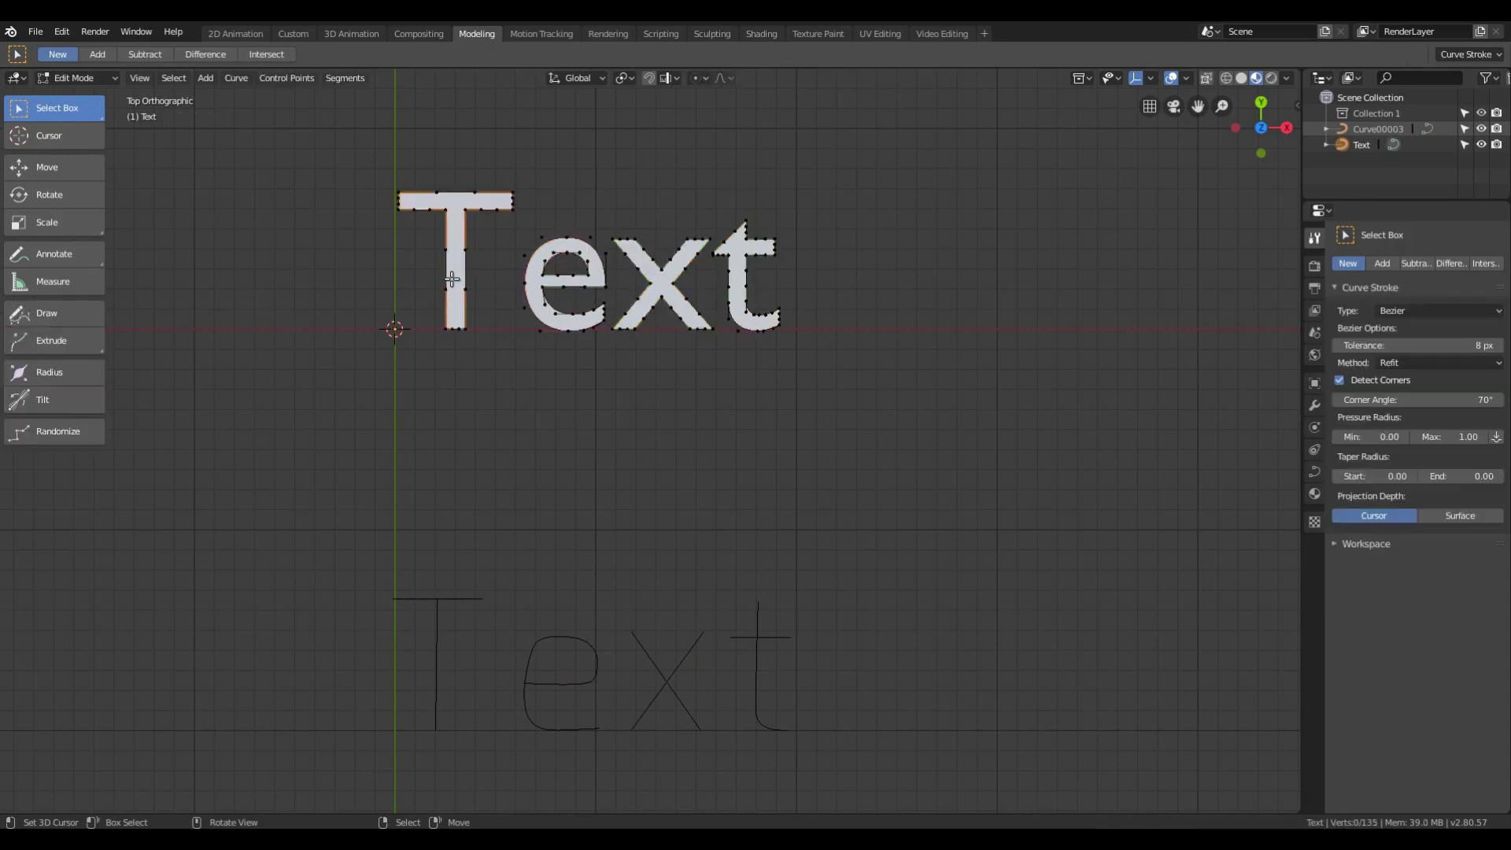
key(Tab)
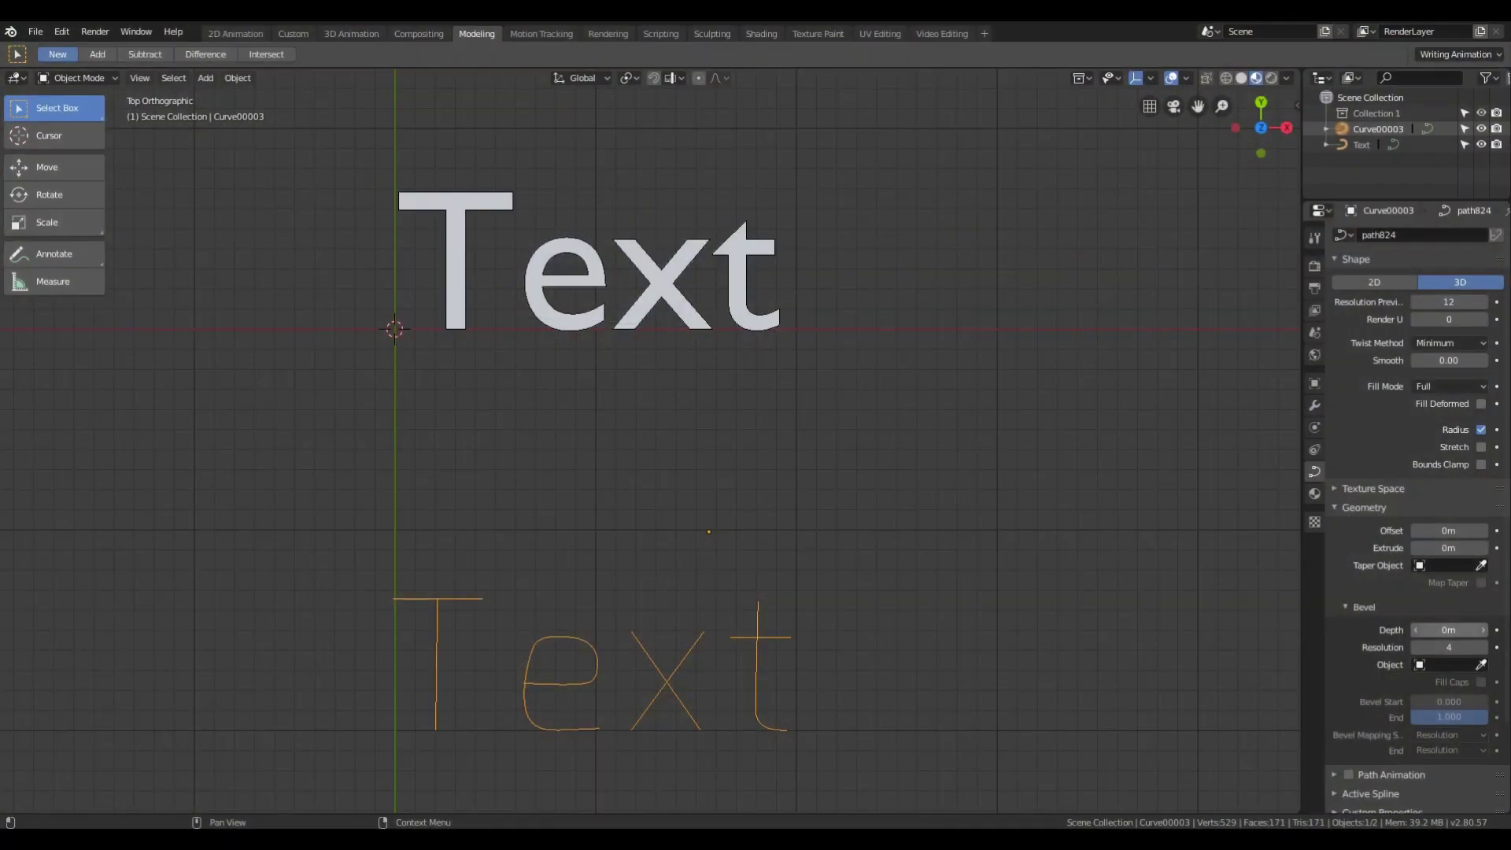
Step: Try out a bevel depth on the single-stroke text curve
mouse_move(1448, 629)
mouse_down()
mouse_move(1499, 629)
mouse_move(1464, 629)
mouse_up()
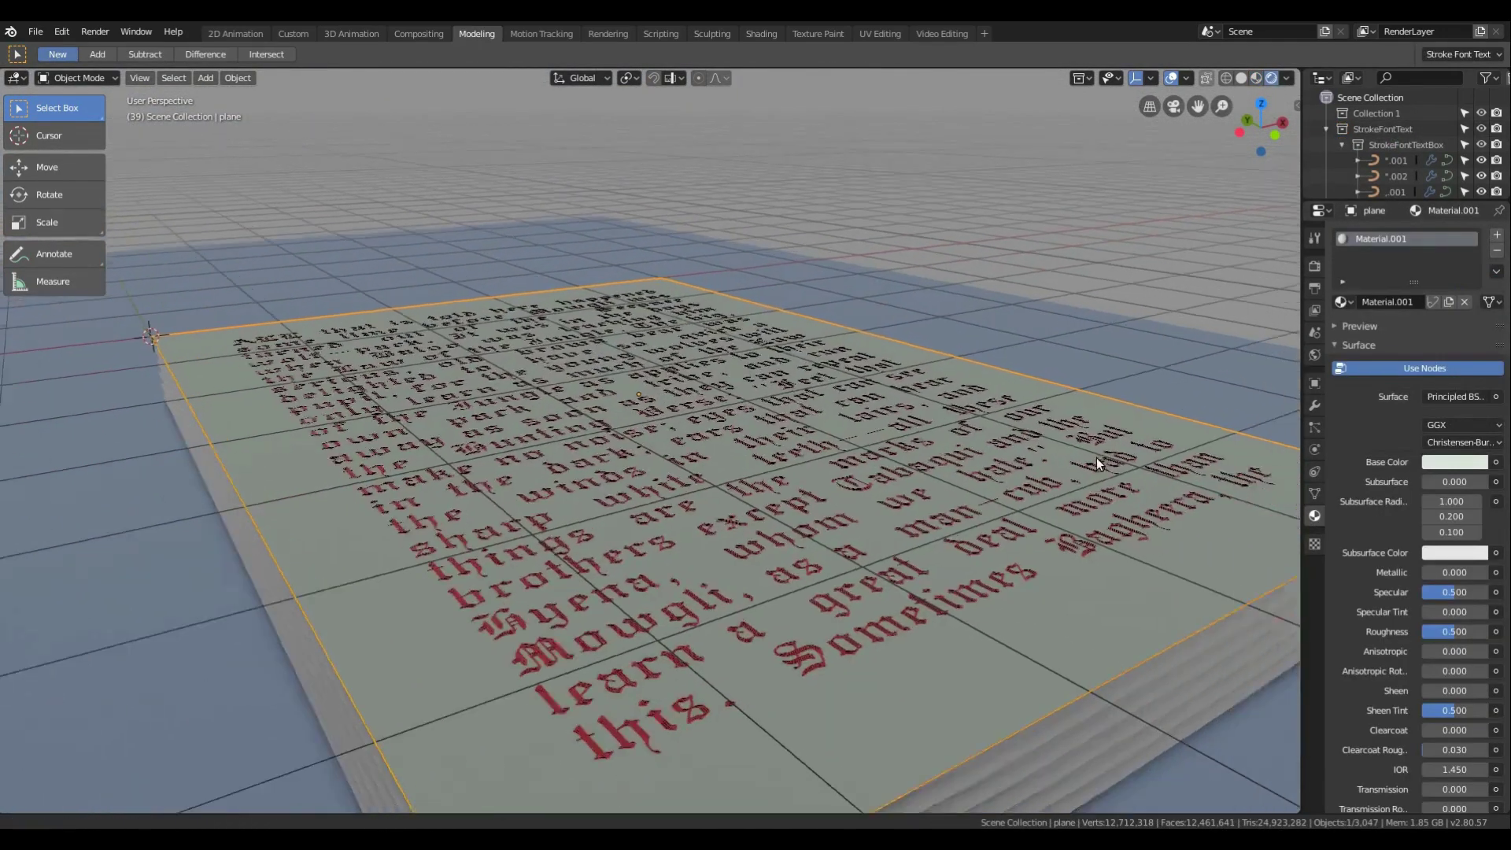
Step: Select all objects in the StrokeFontTextBox collection and move them about 2.9 m in negative X onto the curved book page, leaving everything deselected
middle_drag(1096, 456, 1034, 464)
middle_drag(917, 472, 801, 441)
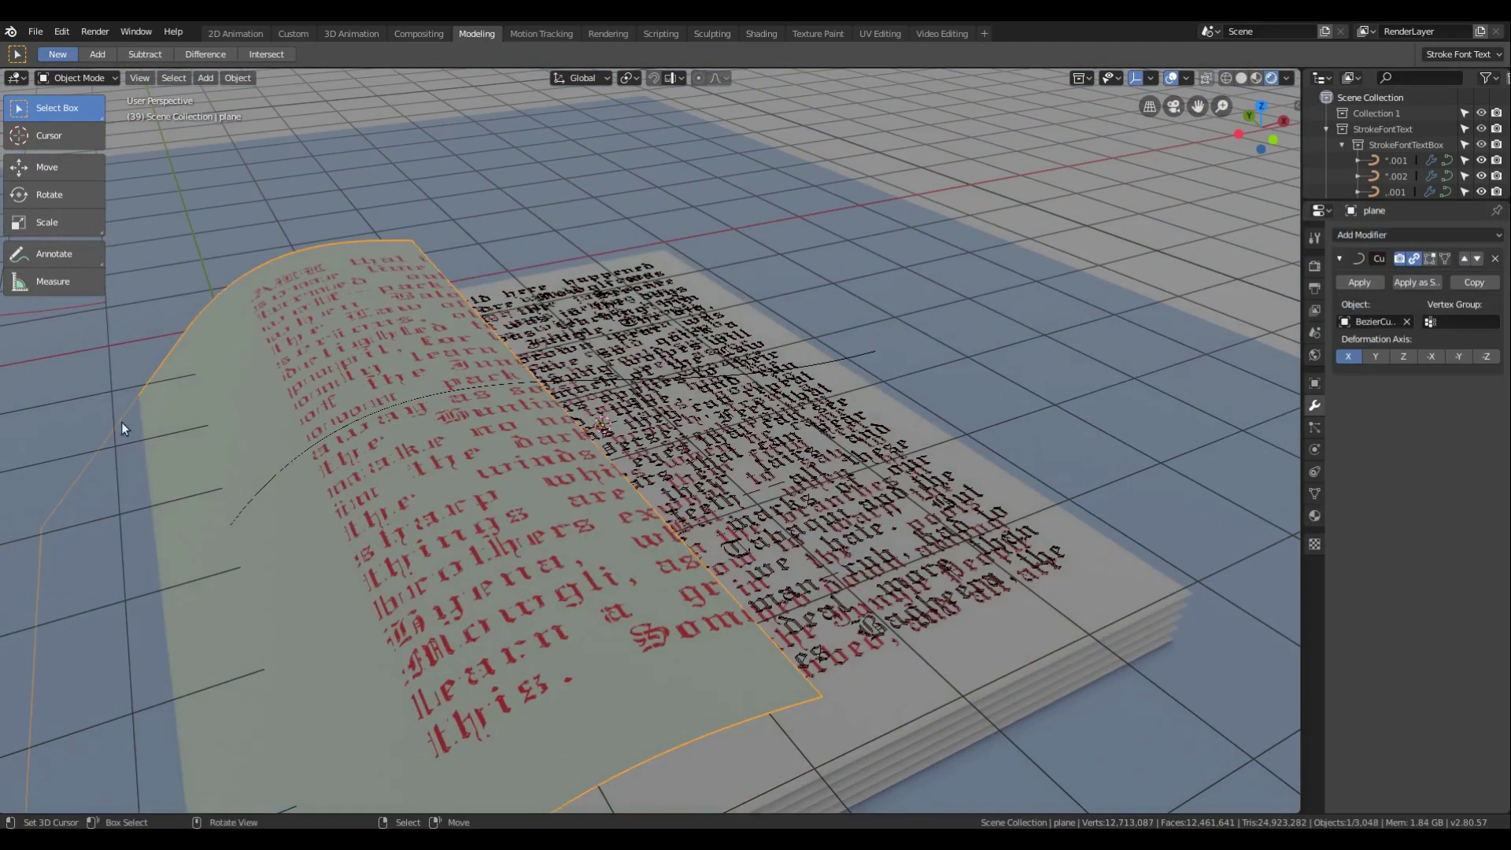
right_click(1408, 145)
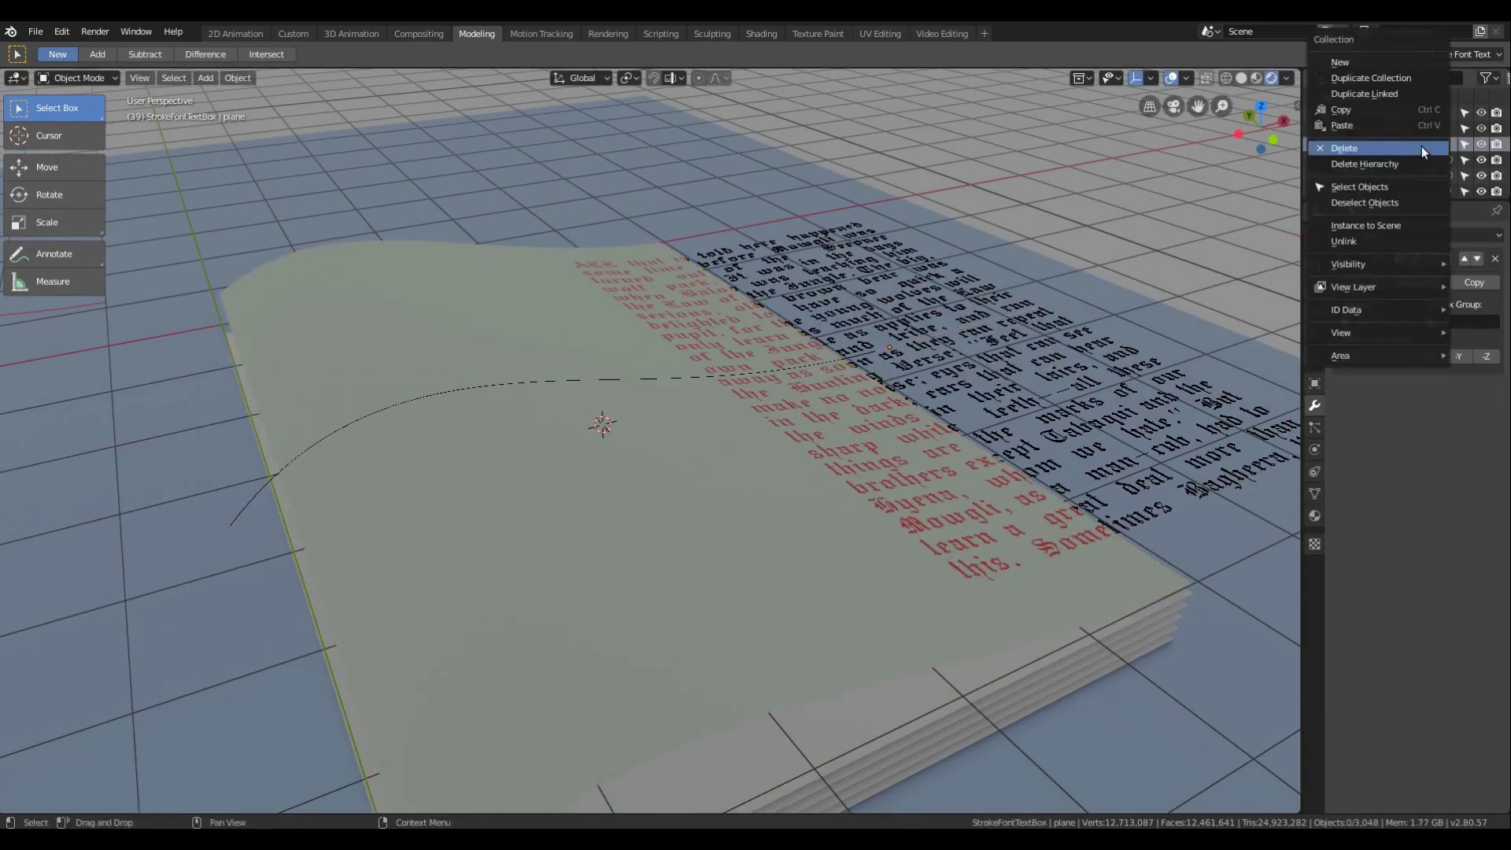
click(1421, 145)
key(g)
key(x)
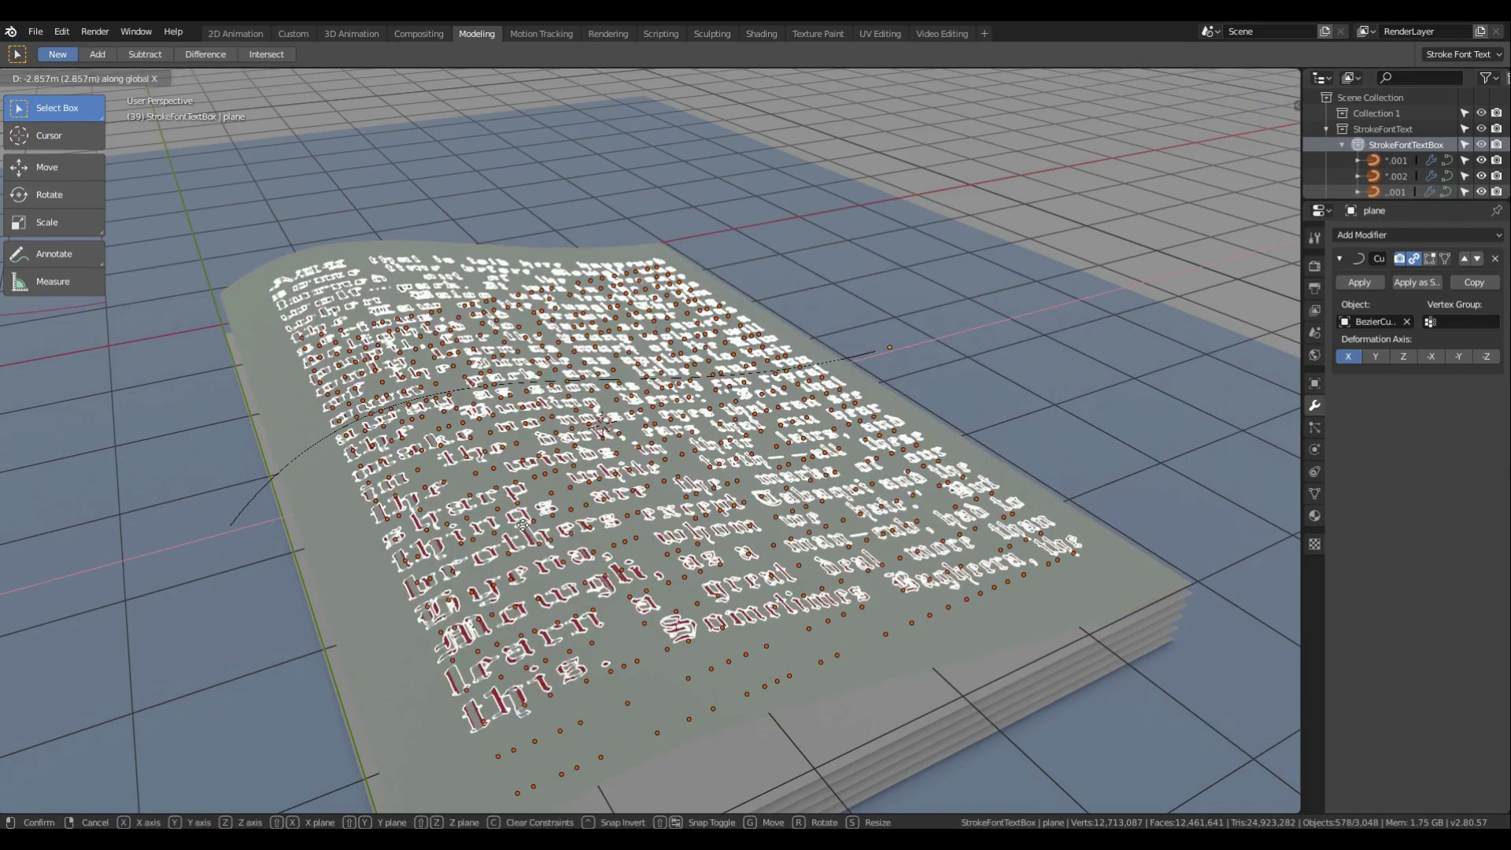
click(520, 526)
key(alt+a)
Step: Increase the viewport subdivisions of the page plane's Subdivision Surface modifier
middle_drag(574, 444, 525, 442)
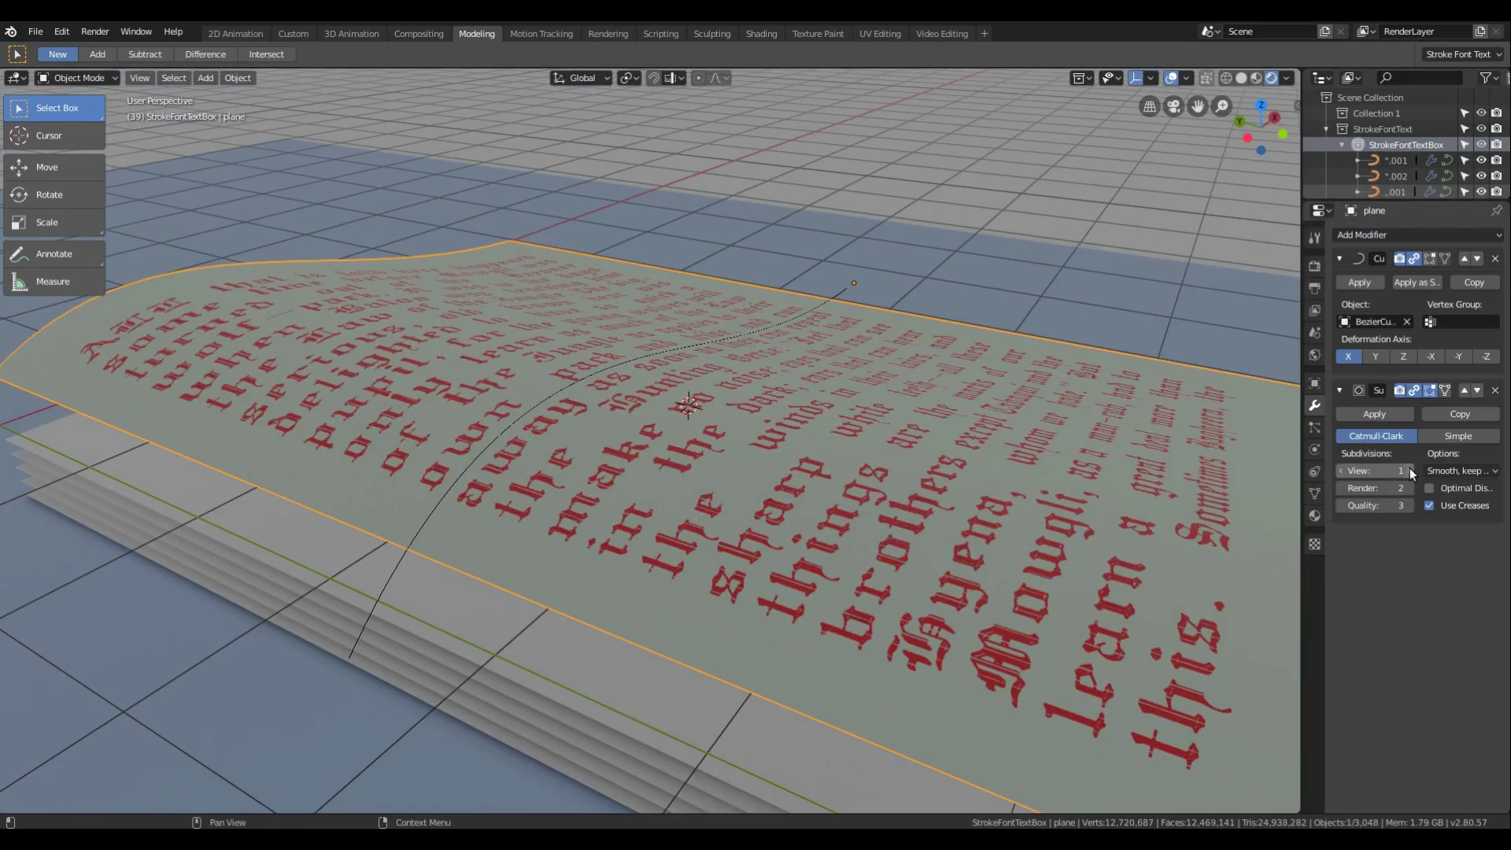
click(1410, 470)
click(1409, 469)
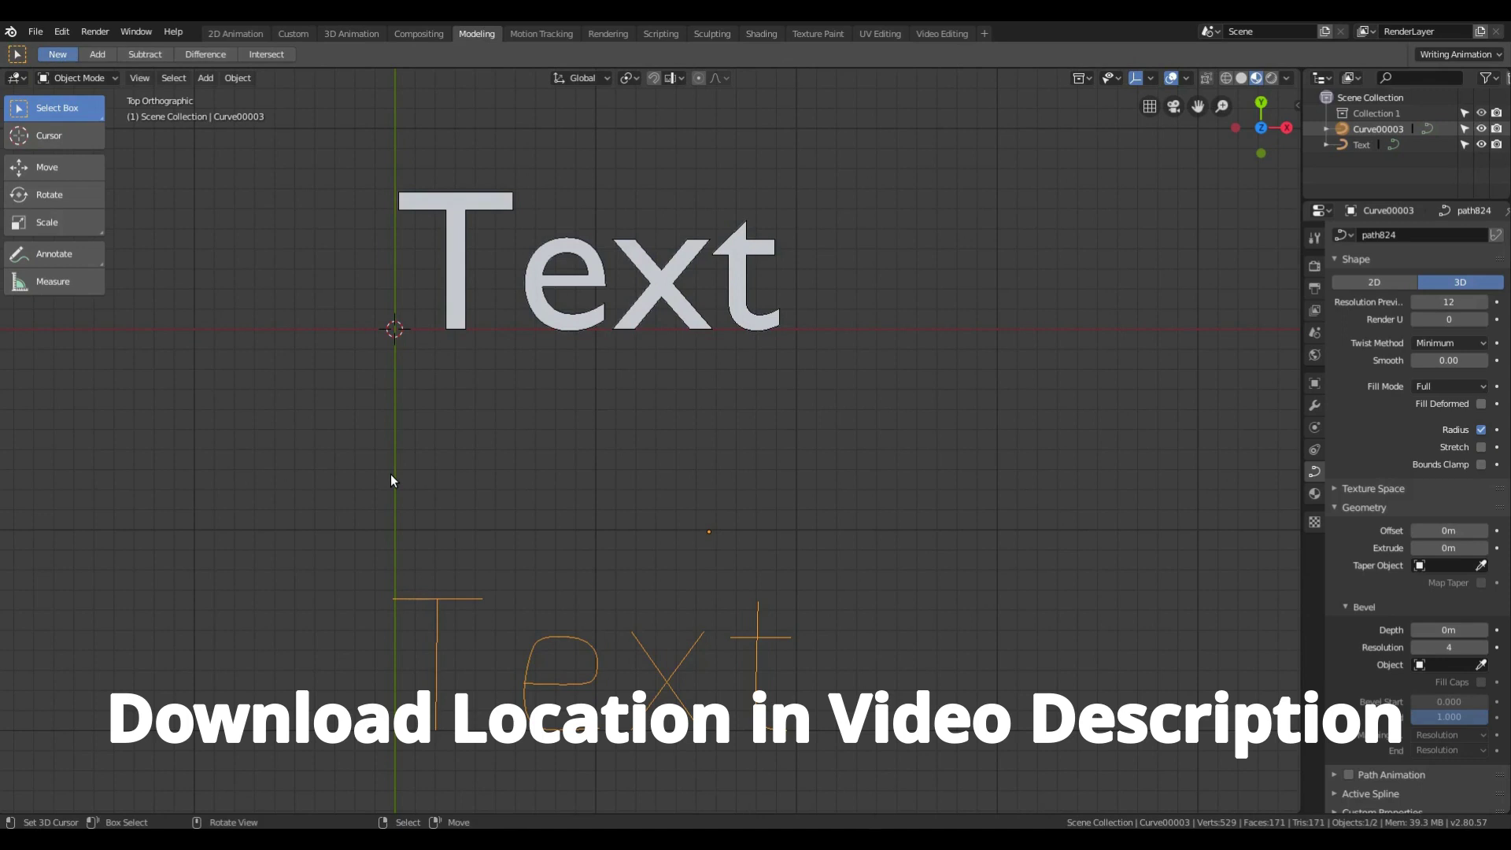
Step: Install the add-on file addstrokefont_2_8.zip from the Desktop through the preferences
click(62, 31)
click(101, 242)
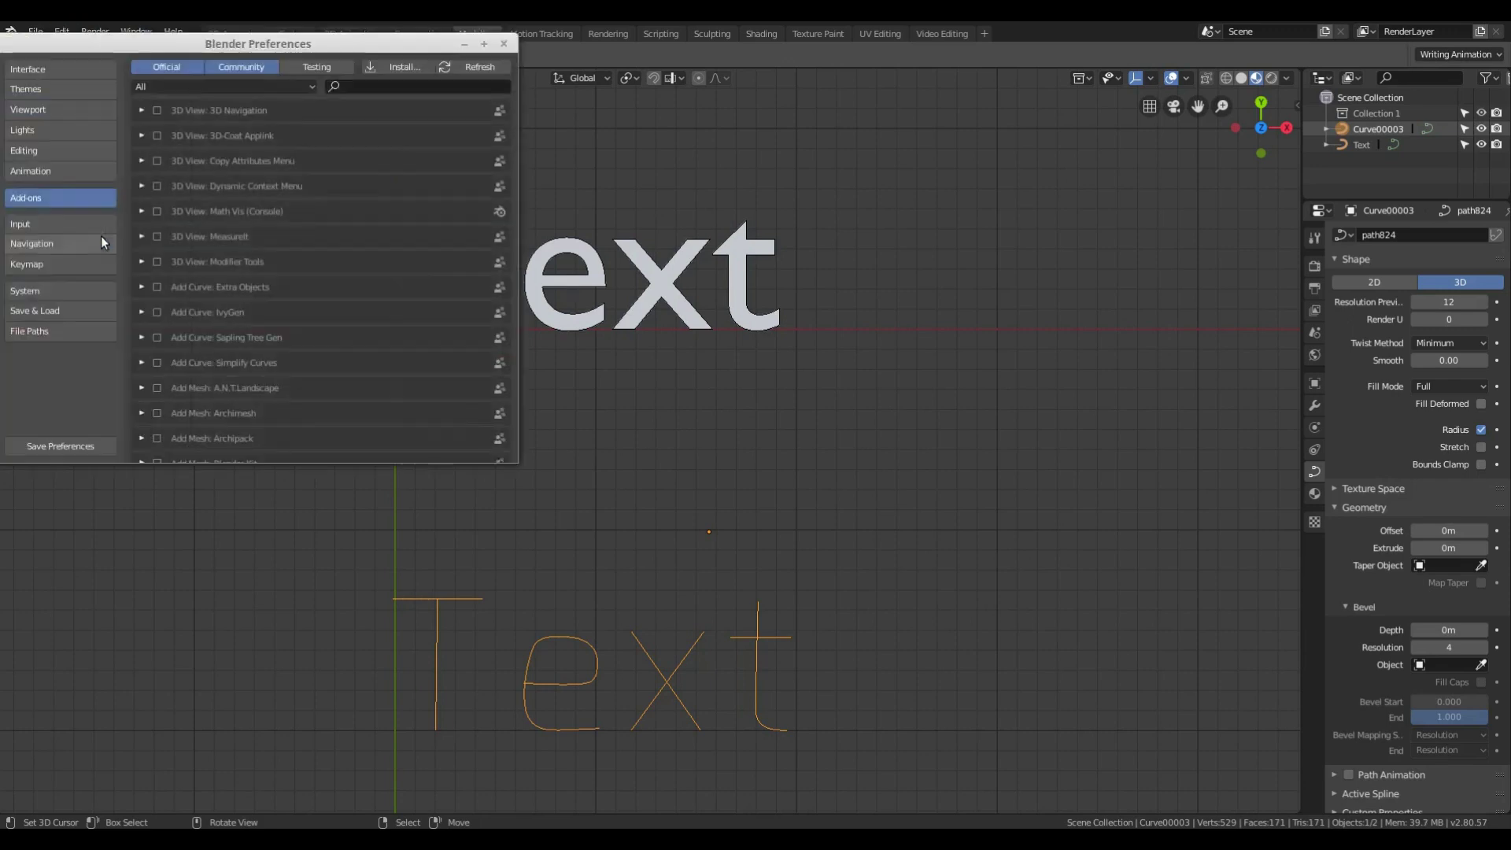
click(377, 75)
scroll(31, 126, down, 3)
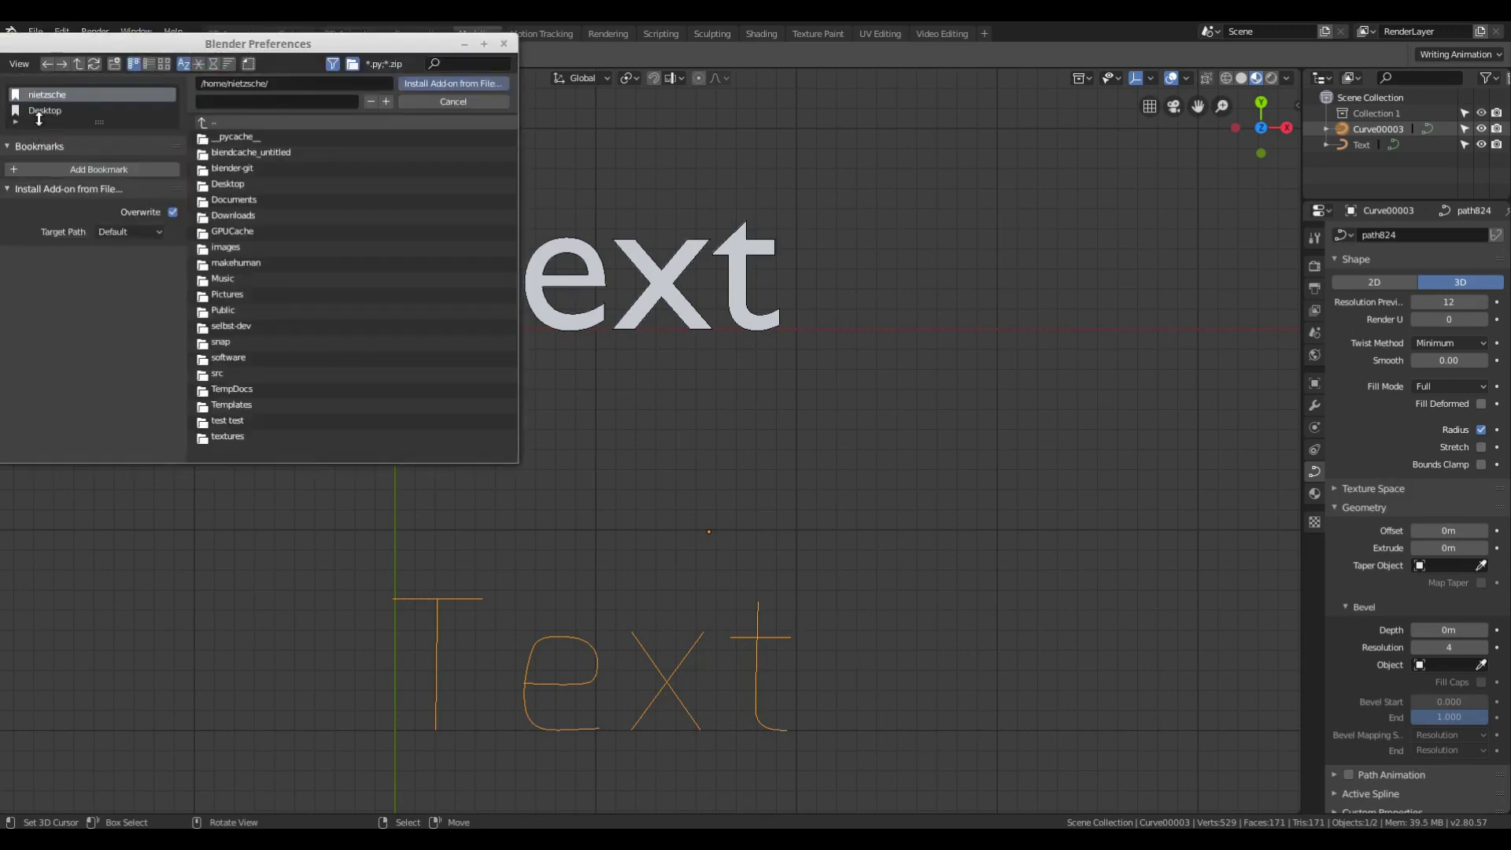
click(41, 111)
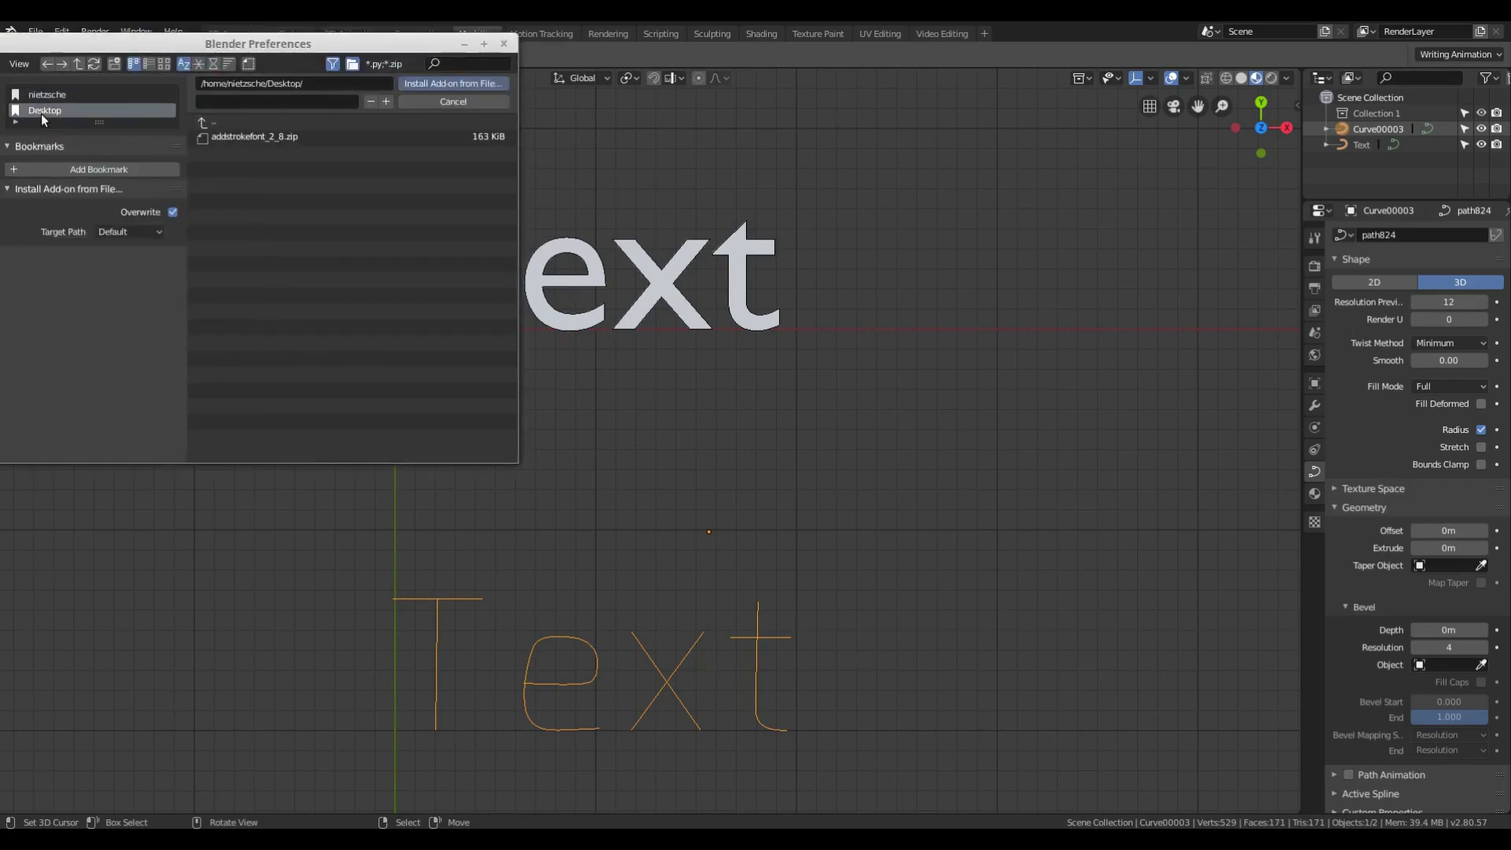
double_click(288, 136)
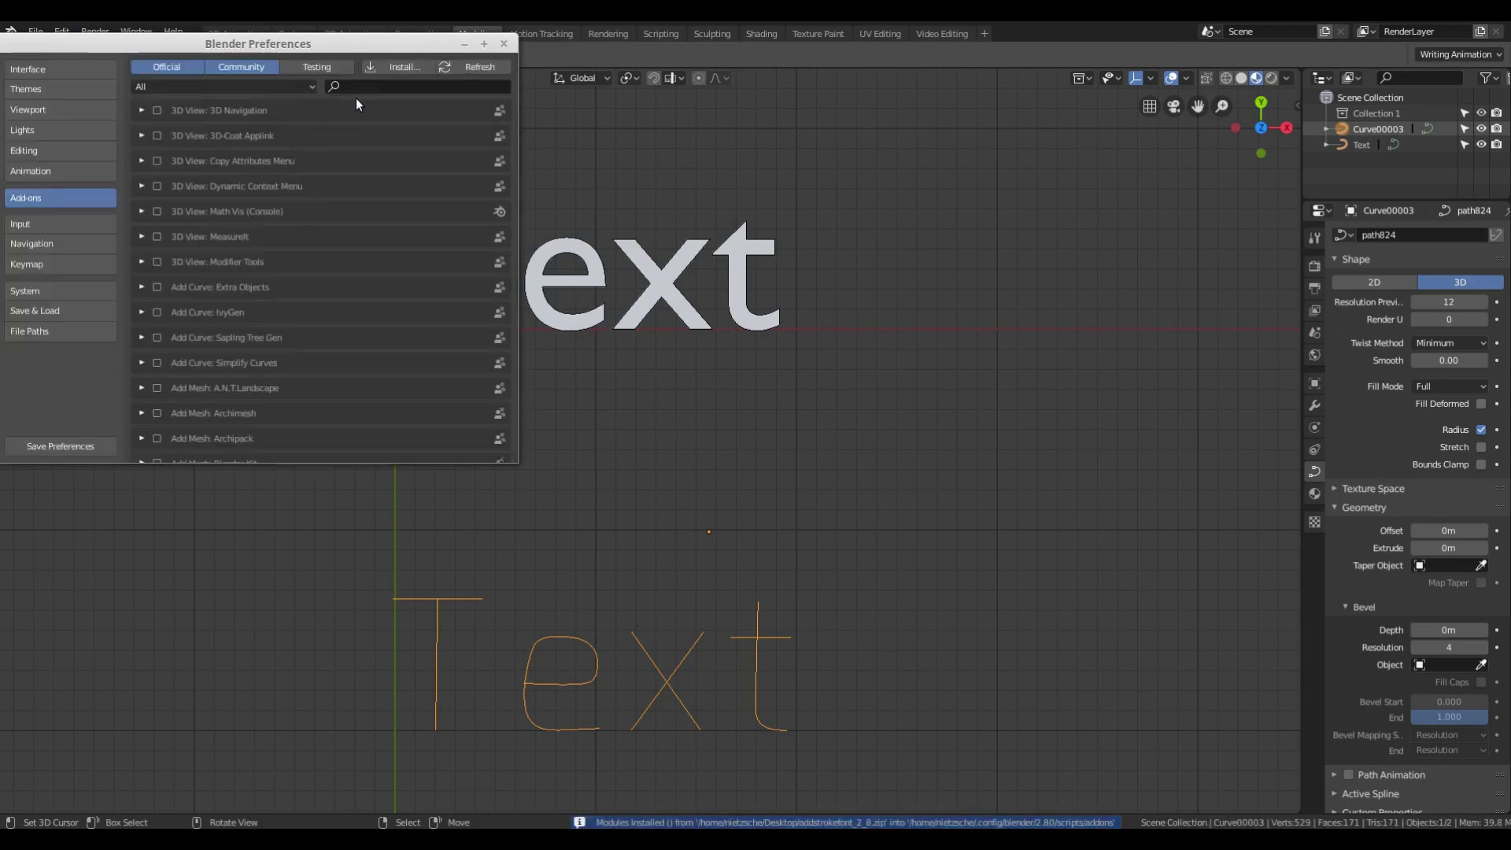
Step: Search the add-ons for "stroke", enable Object: Add Stroke Font Text and close the preferences
click(376, 85)
text(stroke)
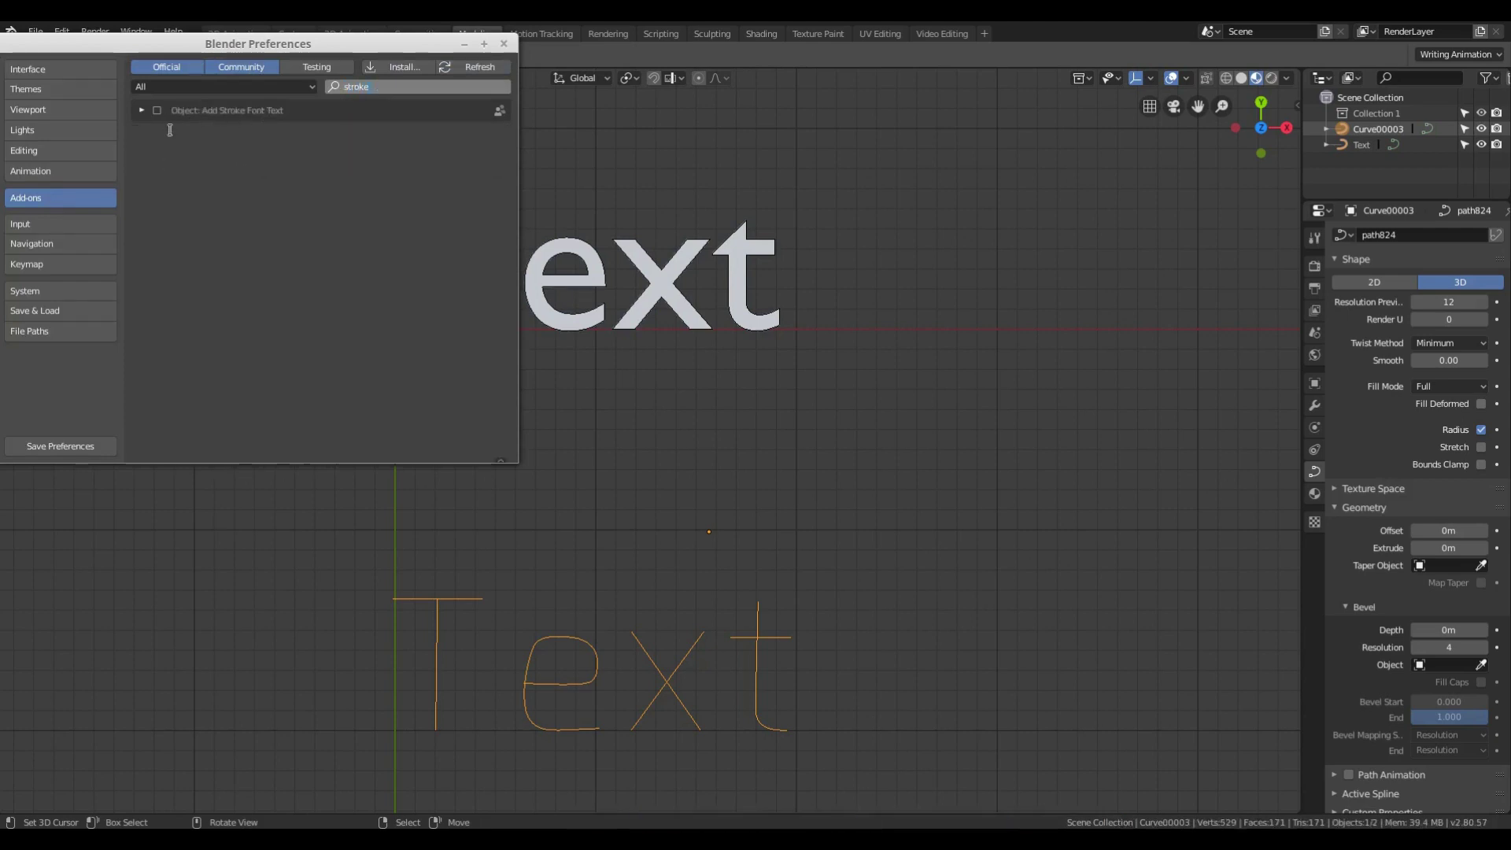
click(159, 109)
click(157, 110)
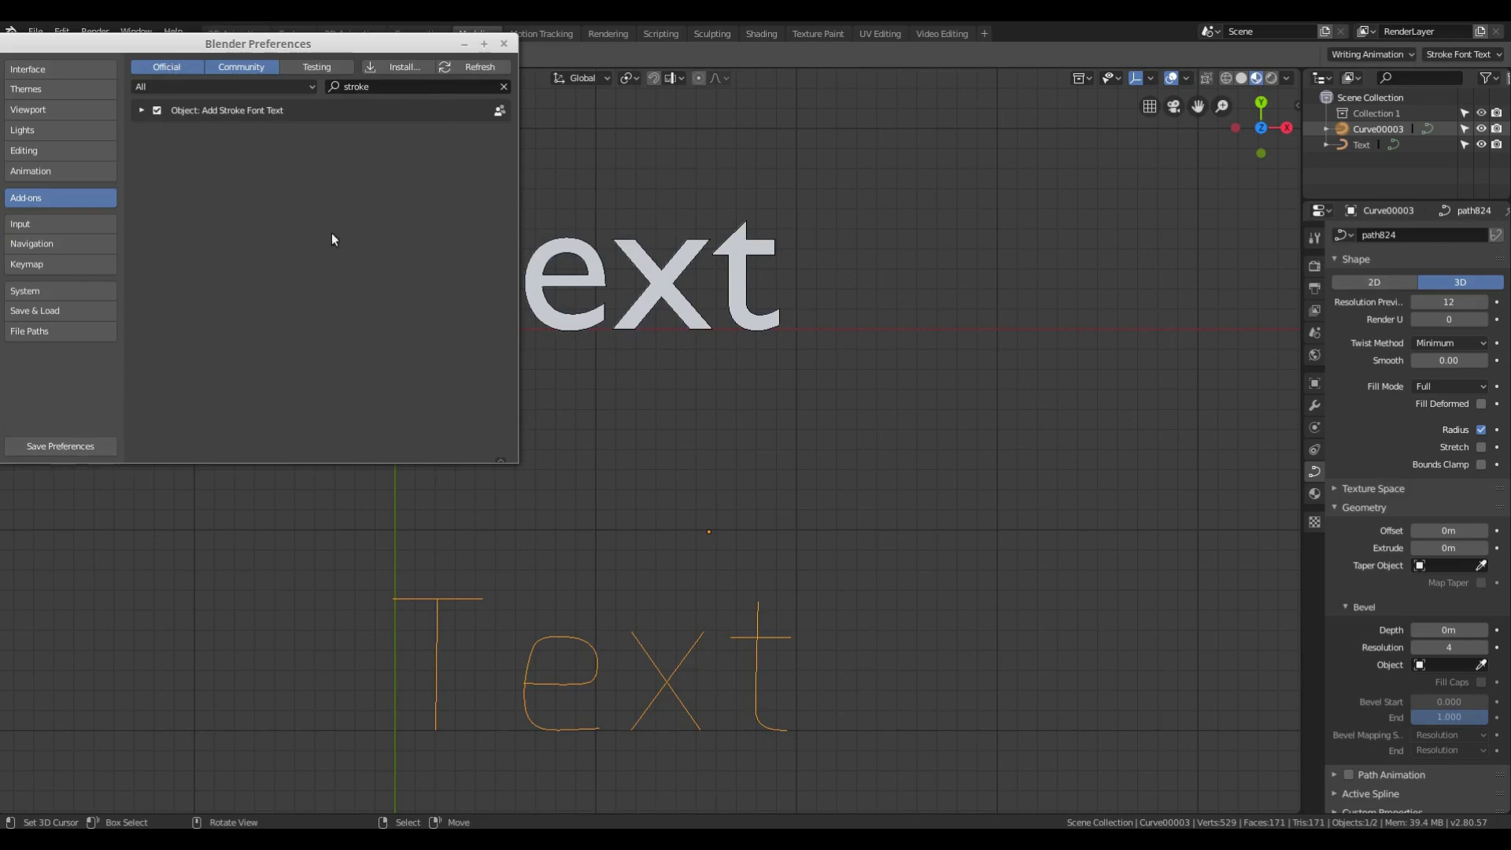
click(503, 44)
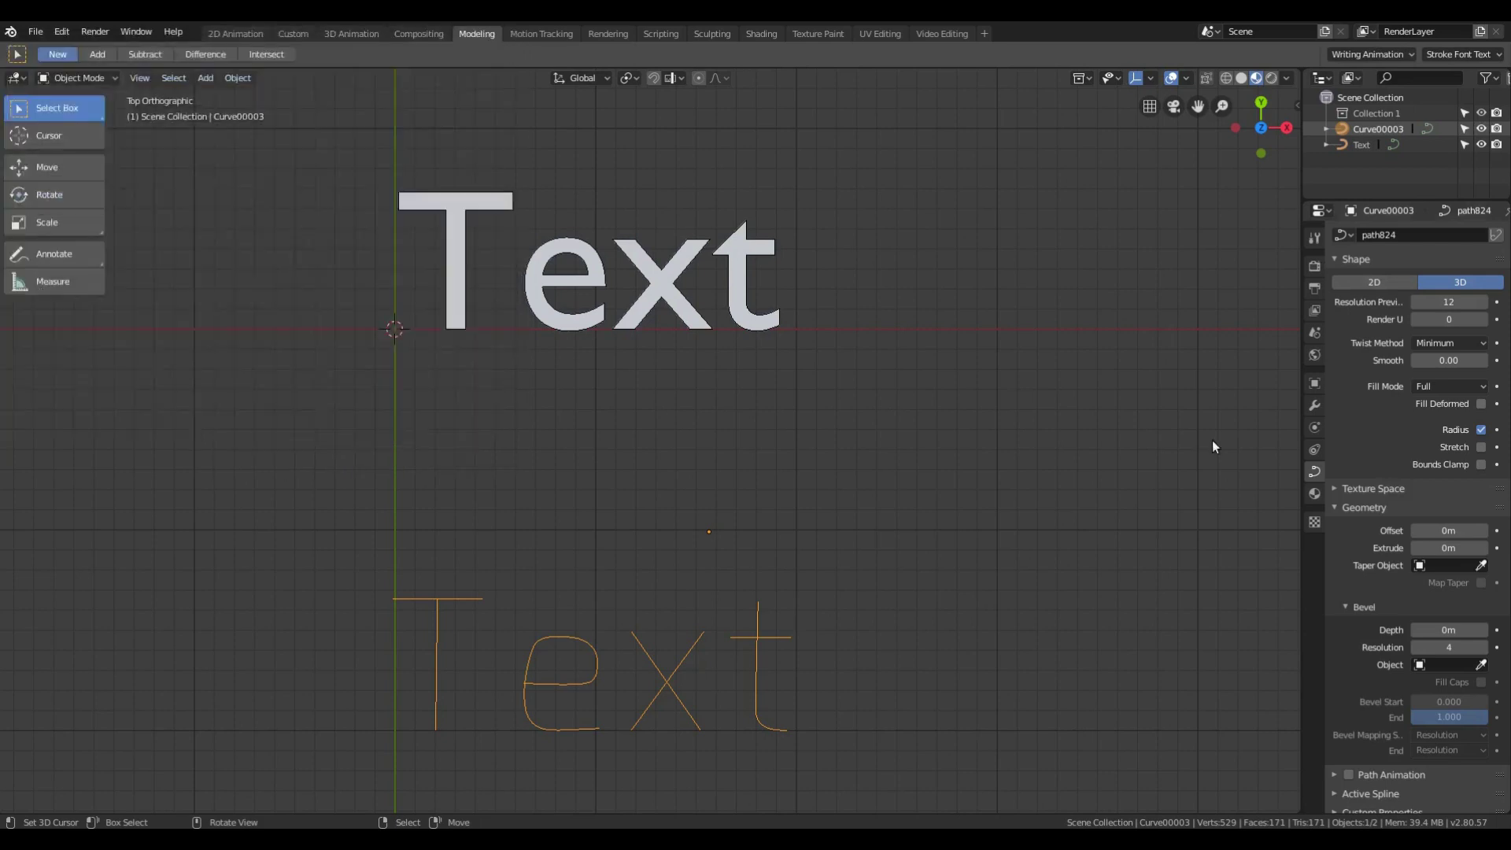
Step: Show the Stroke Font Text settings and delete both existing text objects from the scene
click(1315, 238)
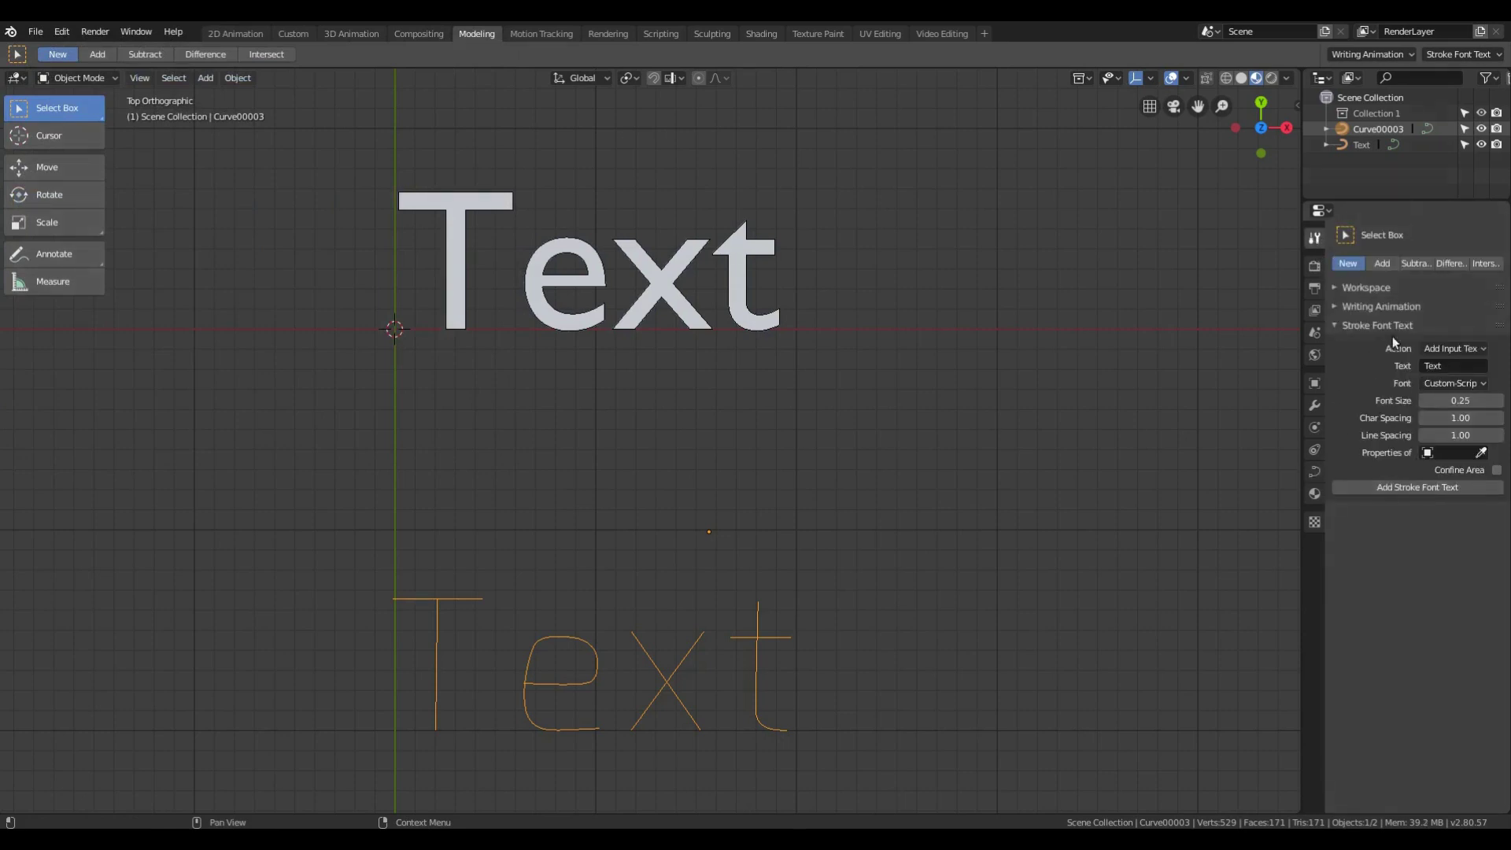
key(a)
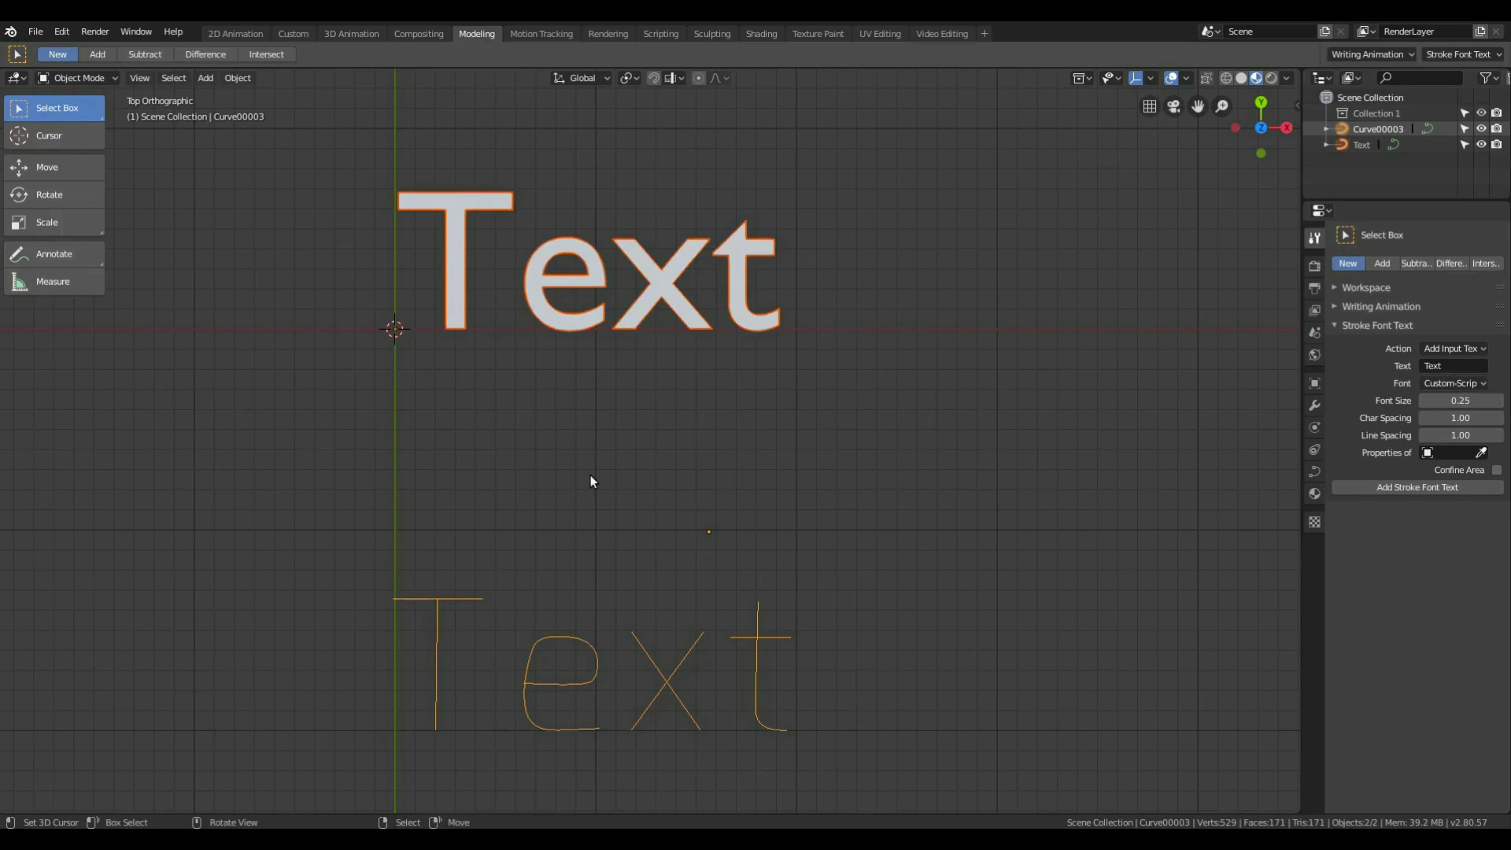
key(Delete)
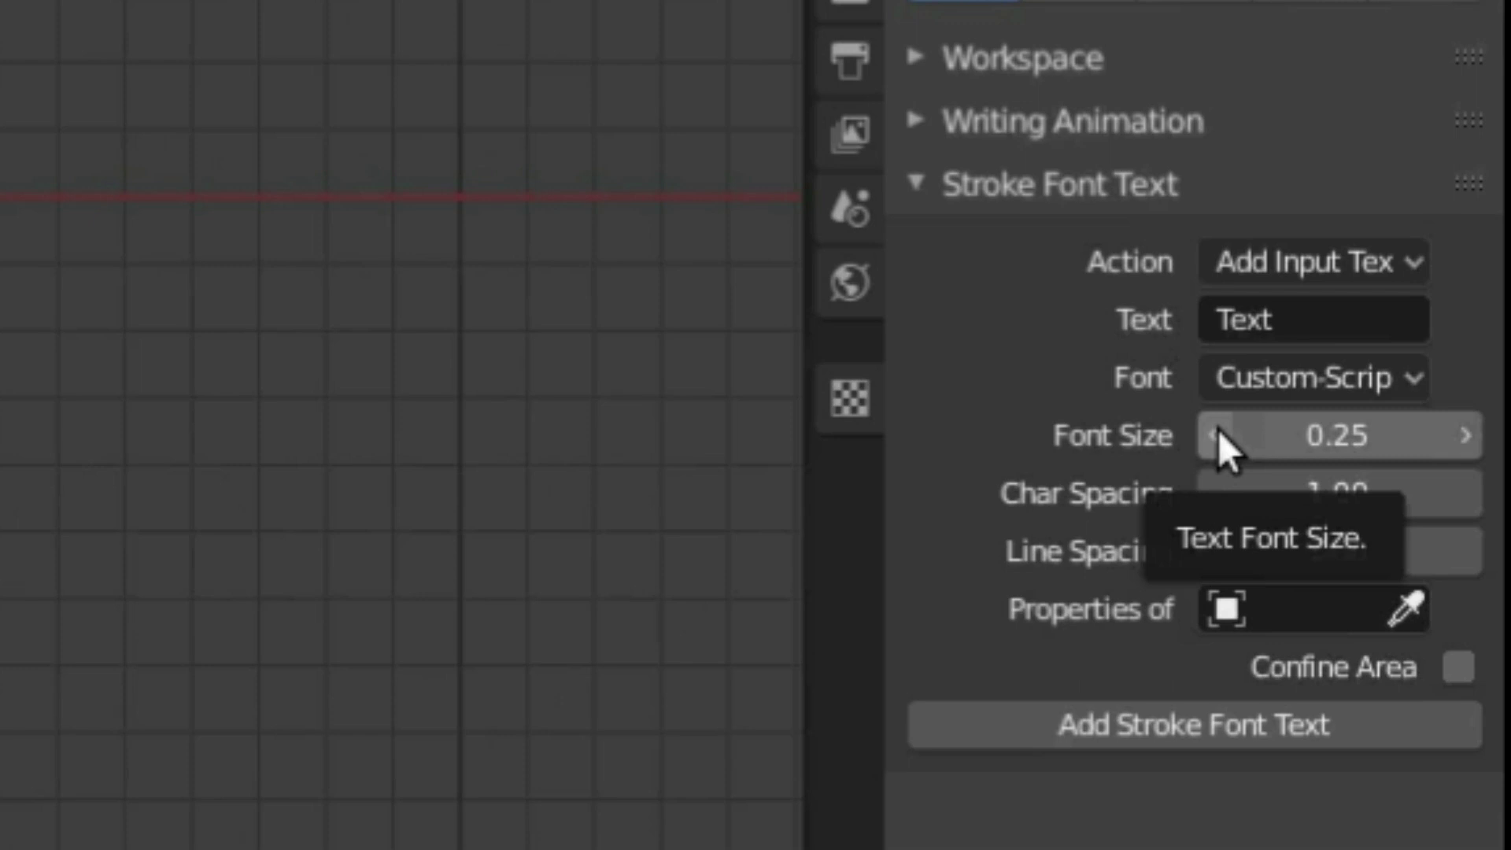
Step: Add stroke font text reading "Text" using the Add Input Text action
click(1342, 271)
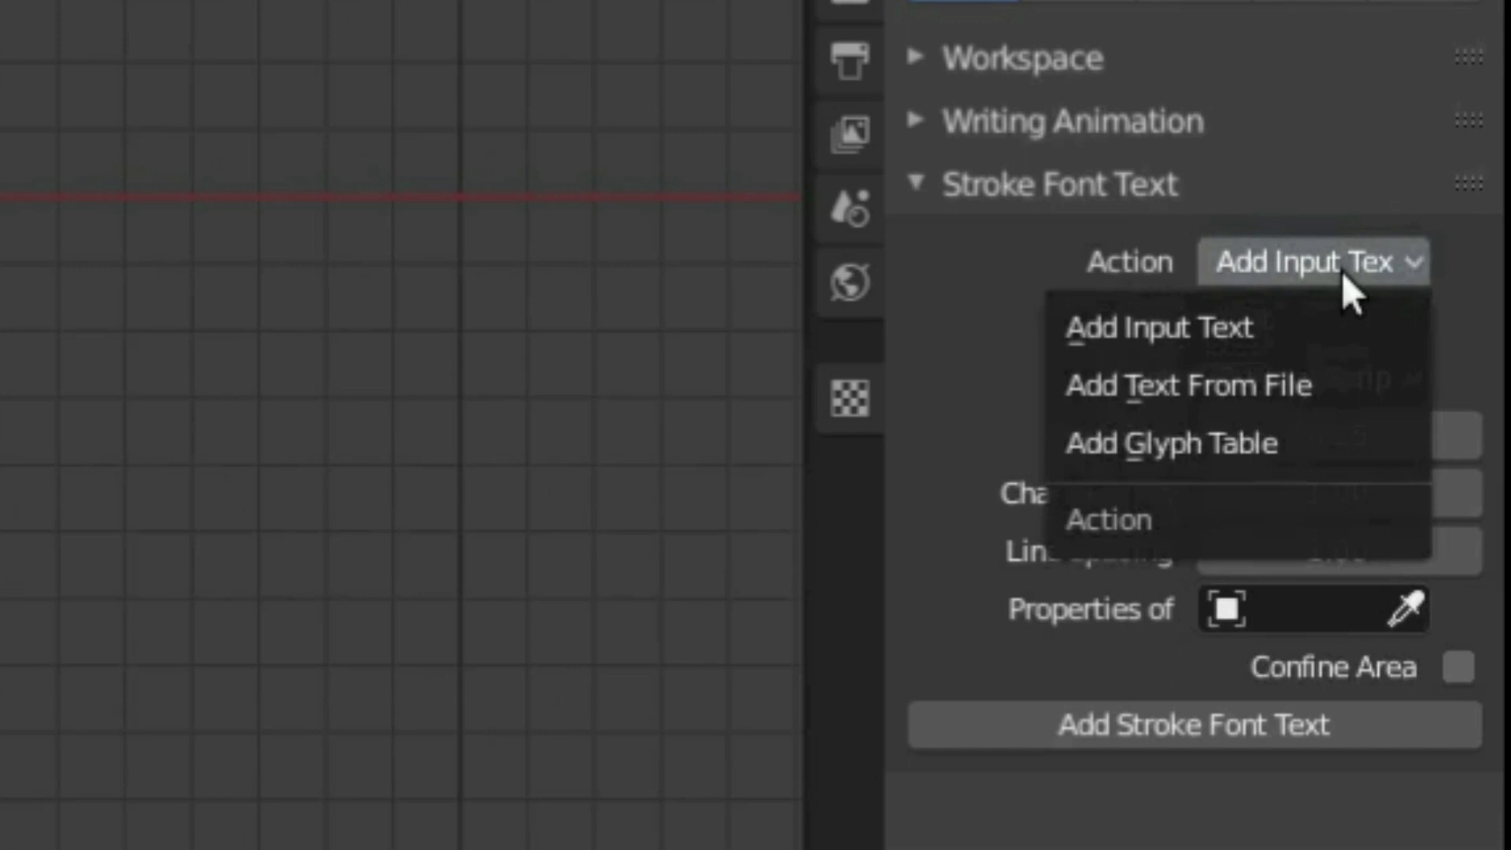
click(1321, 329)
click(1323, 318)
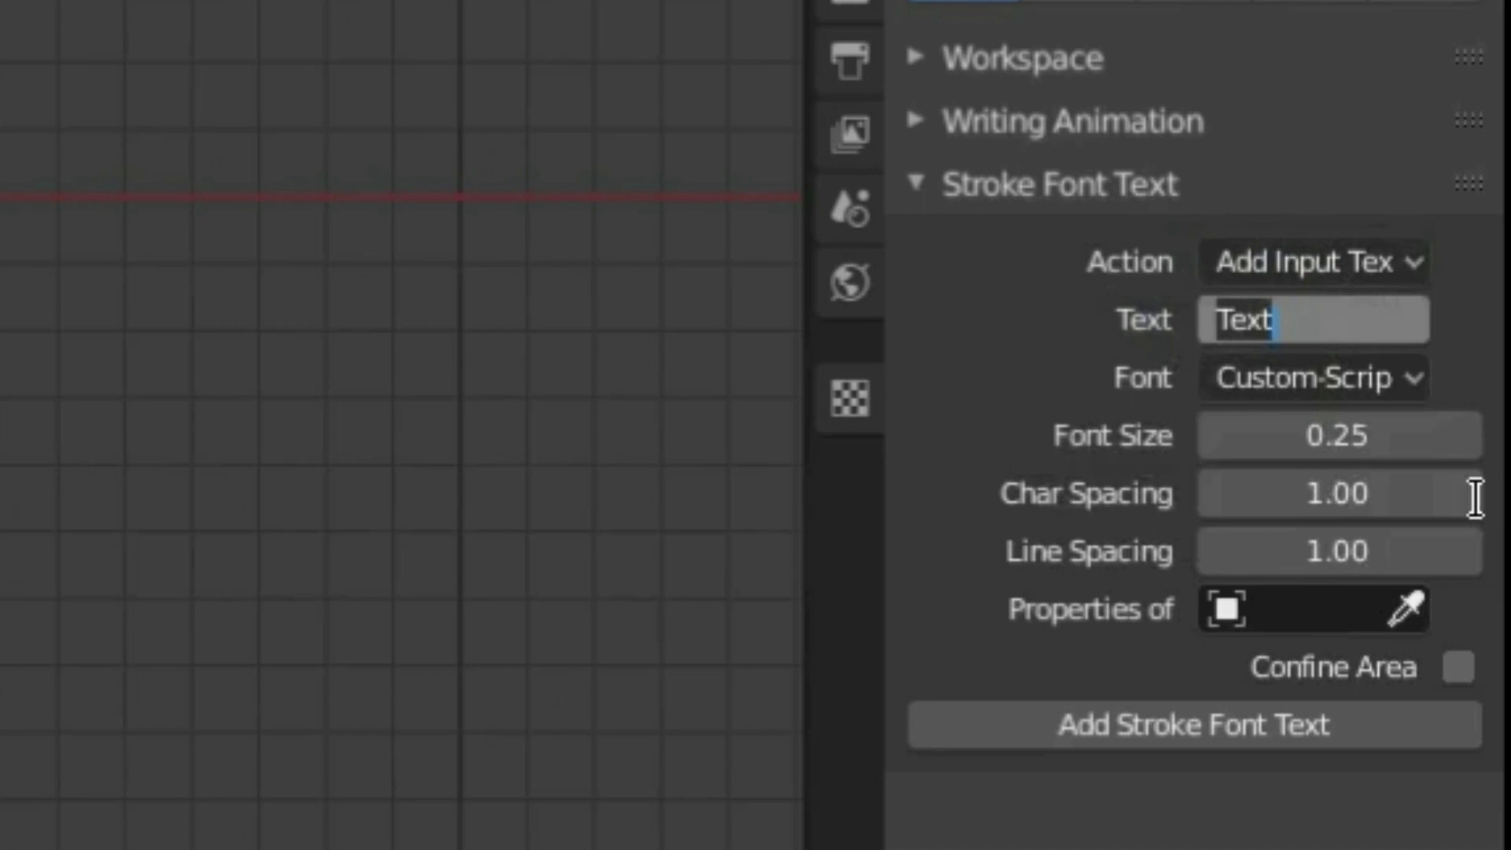
key(Return)
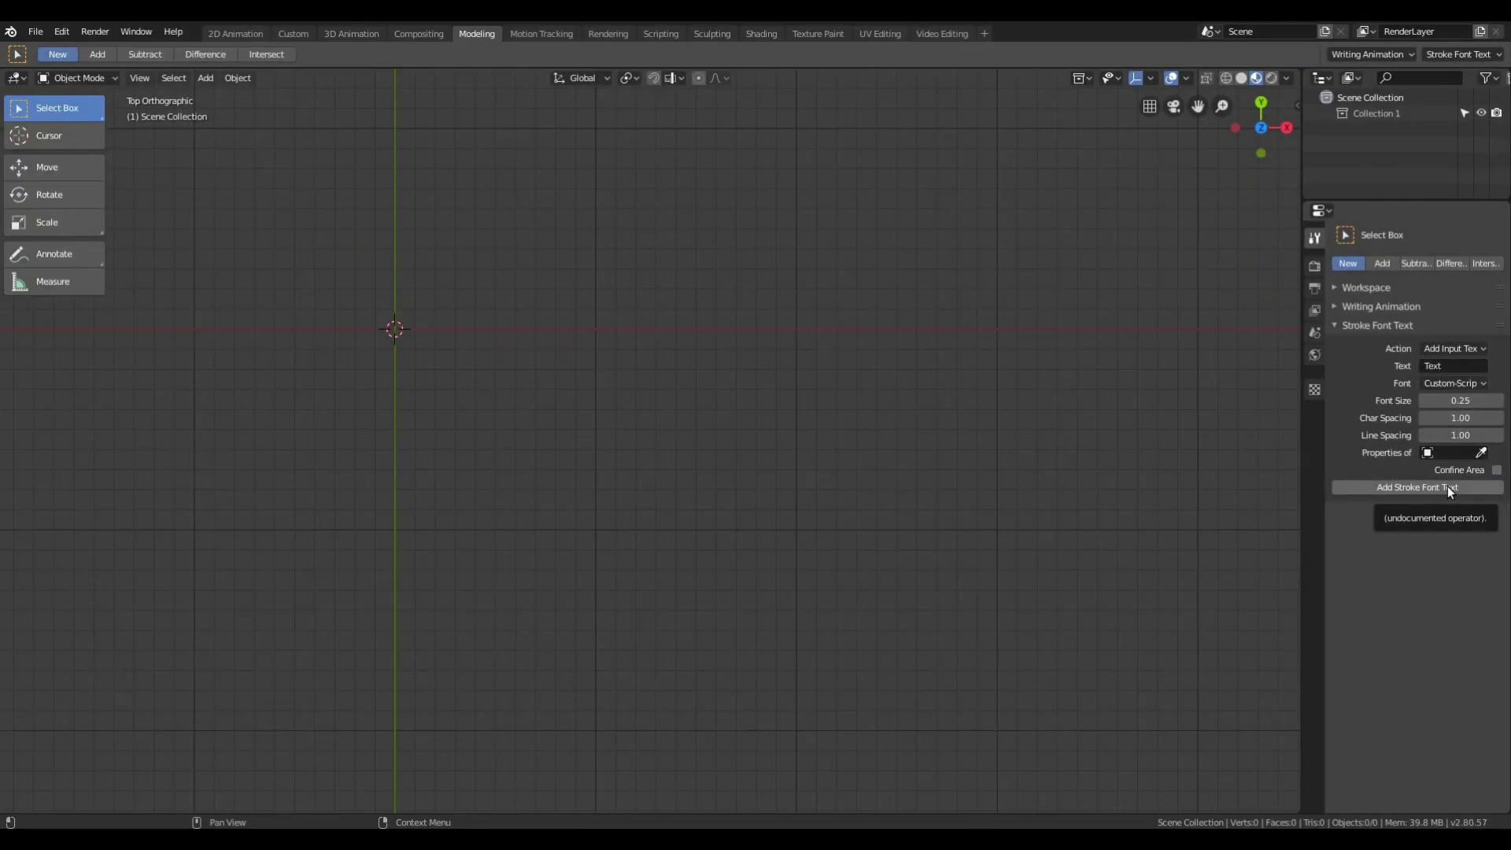
click(1447, 484)
Step: Set the input text to "Hello\nWorld!" and add it as stroke font text
scroll(502, 407, up, 4)
mouse_move(359, 281)
shift+middle_down()
mouse_move(751, 706)
mouse_move(503, 582)
shift+middle_up()
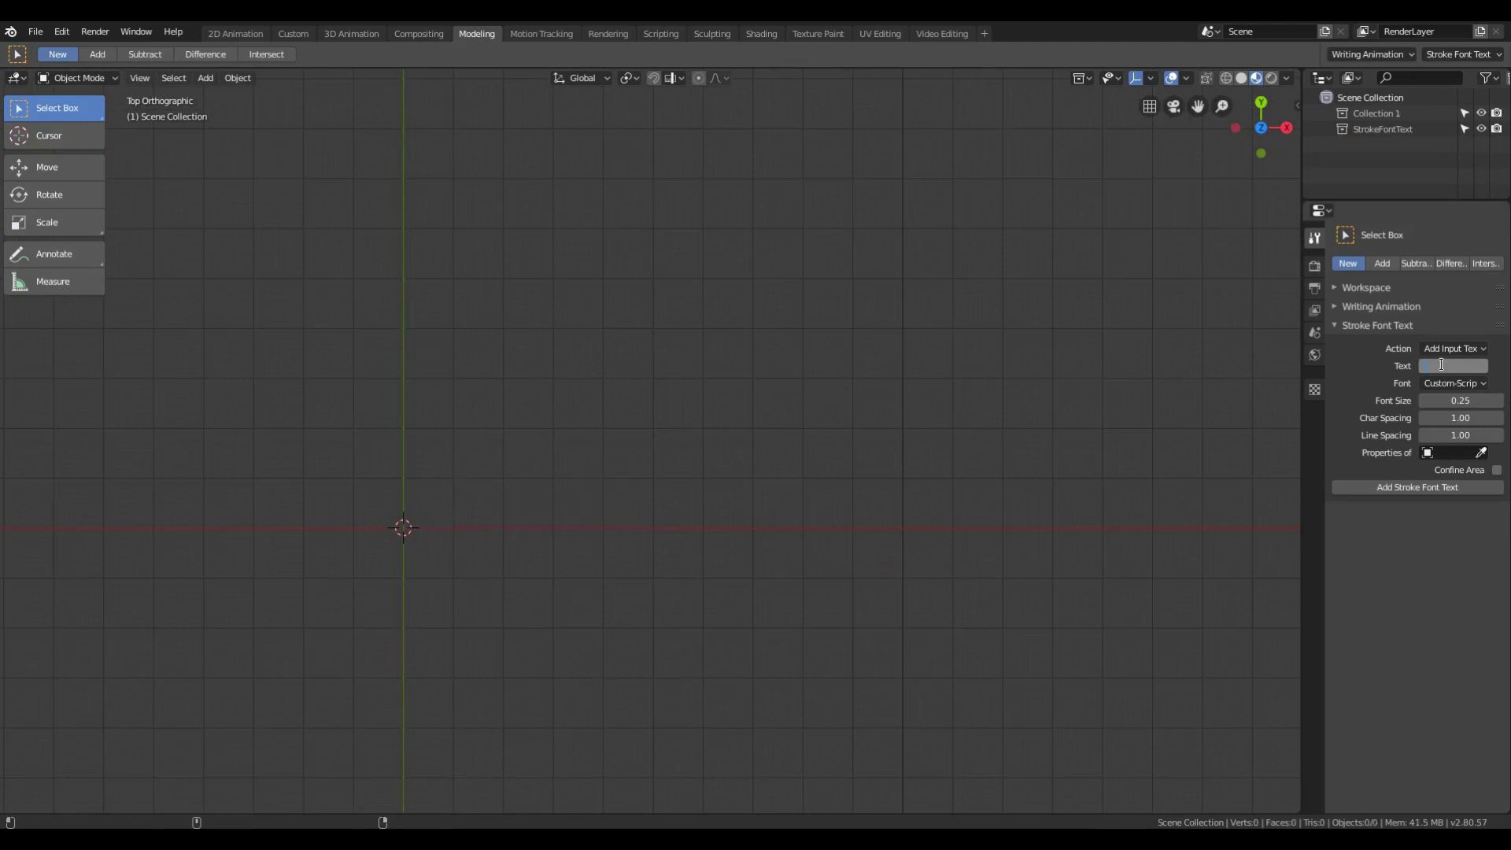
text(Hello\nWorld!)
click(1442, 488)
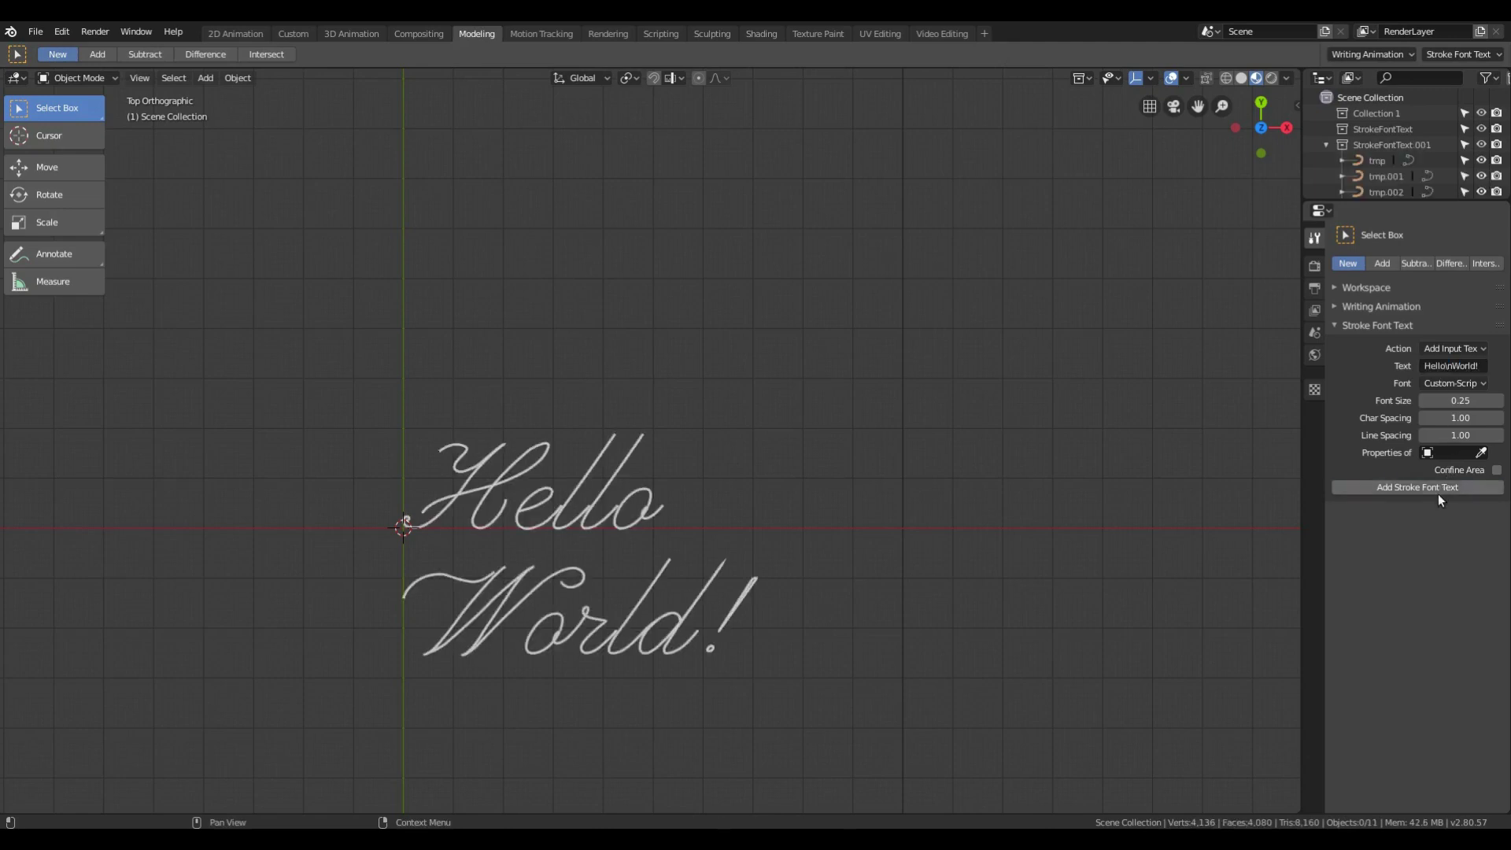
Step: Look over the available stroke fonts, and delete all letters of the script-style Hello World! text
click(1435, 381)
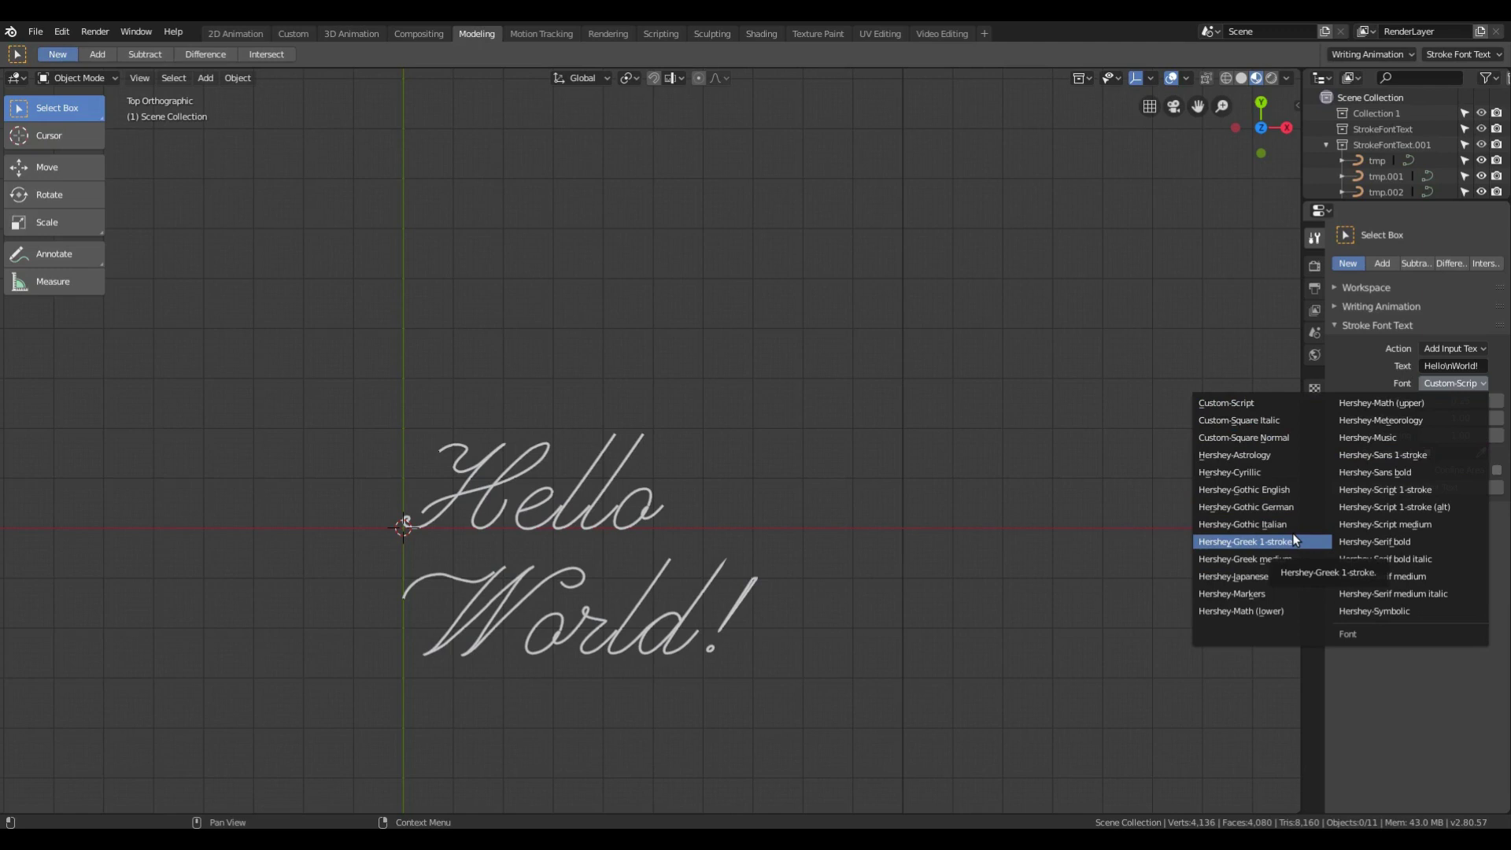
click(609, 506)
key(a)
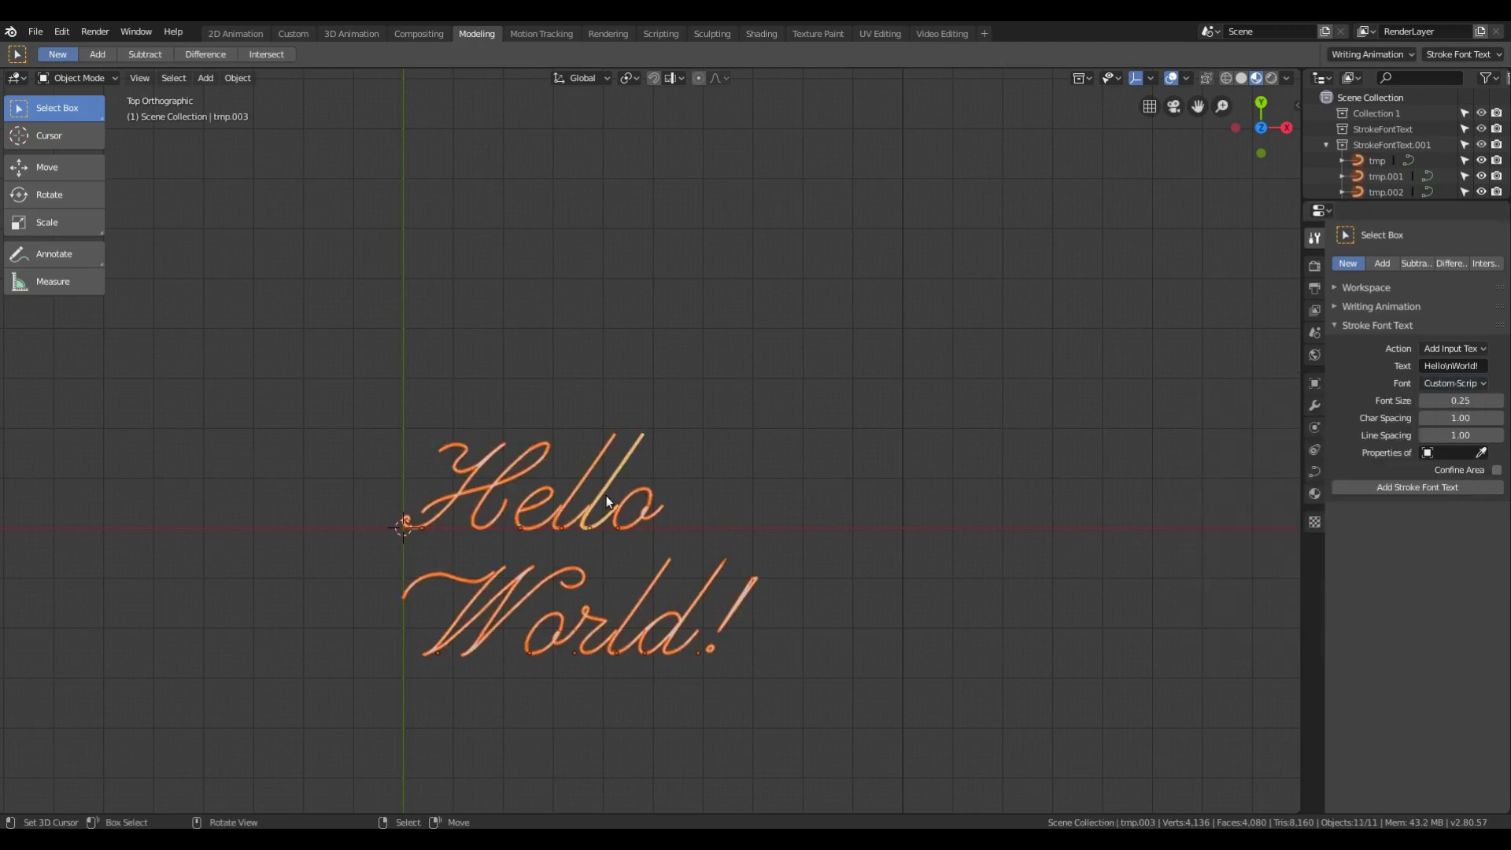
key(Delete)
Step: Change the font to Hershey-Gothic German and add the Hello World! stroke text in it
click(1456, 383)
click(1285, 509)
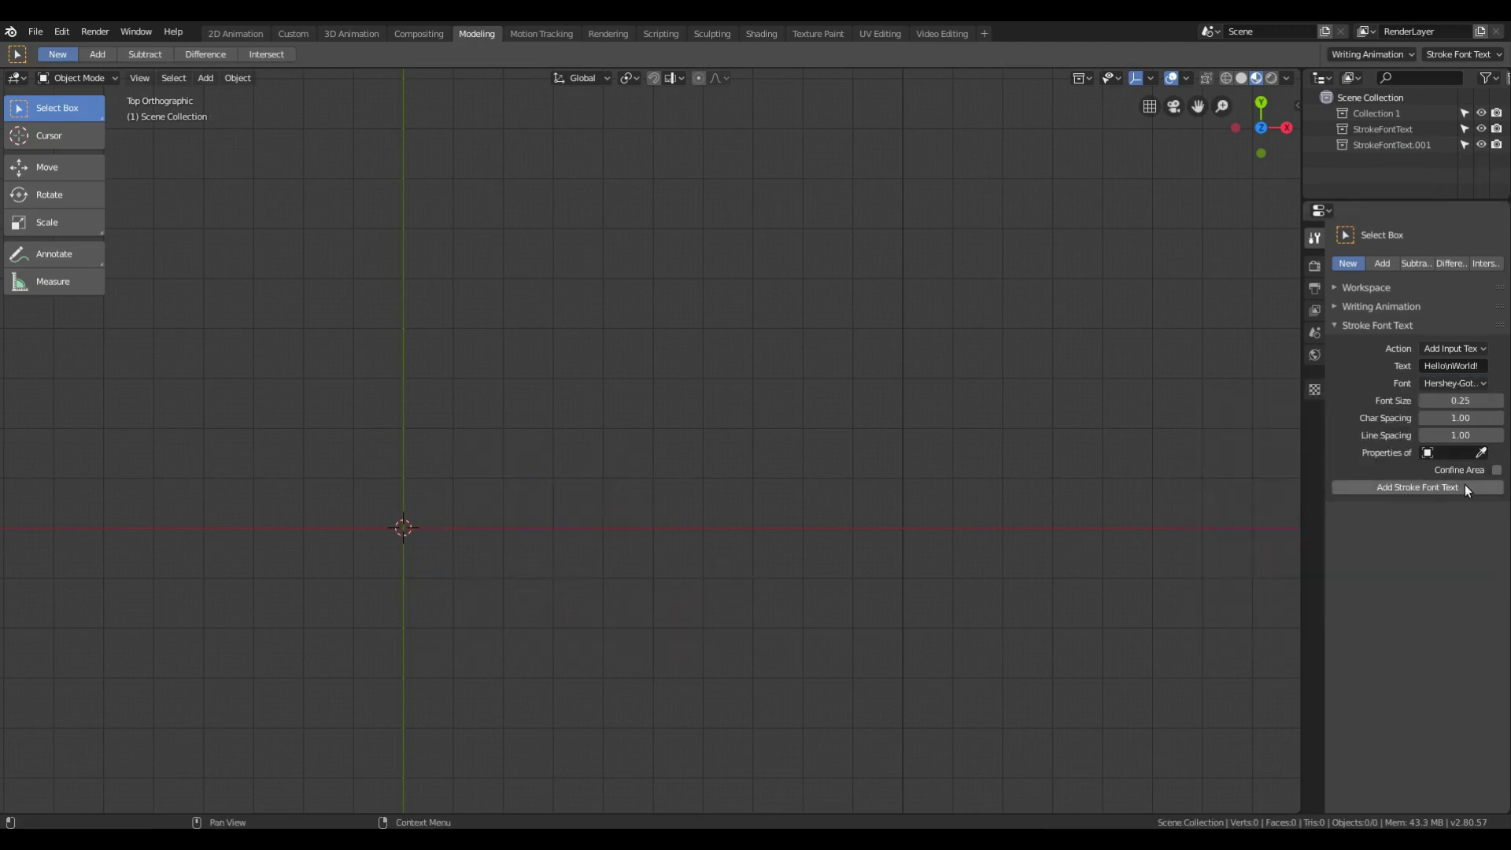
click(1355, 488)
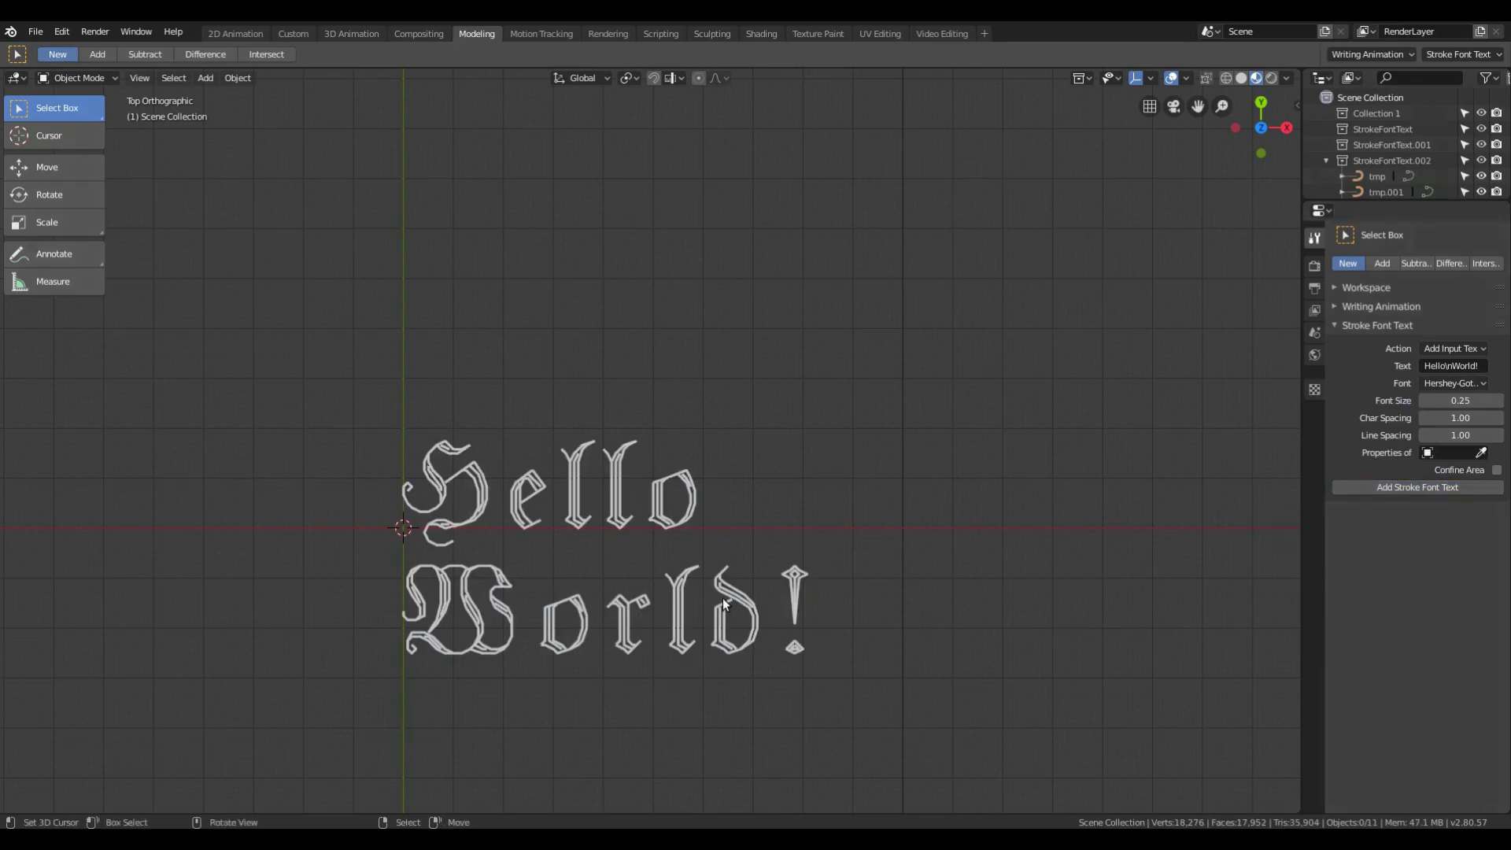
Step: Delete all letters of the Gothic-style Hello World! text
key(a)
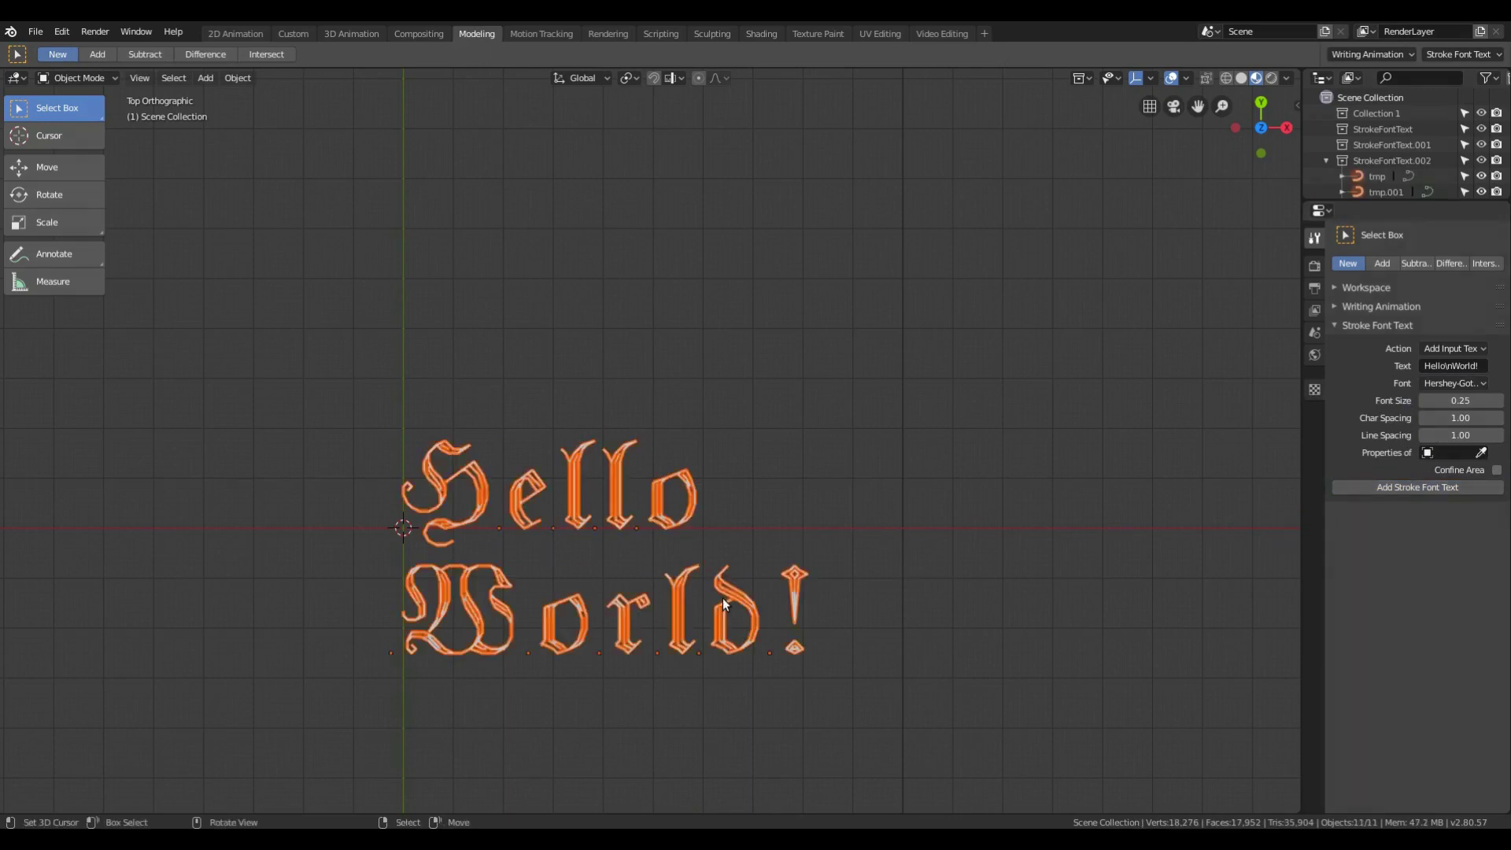
key(Delete)
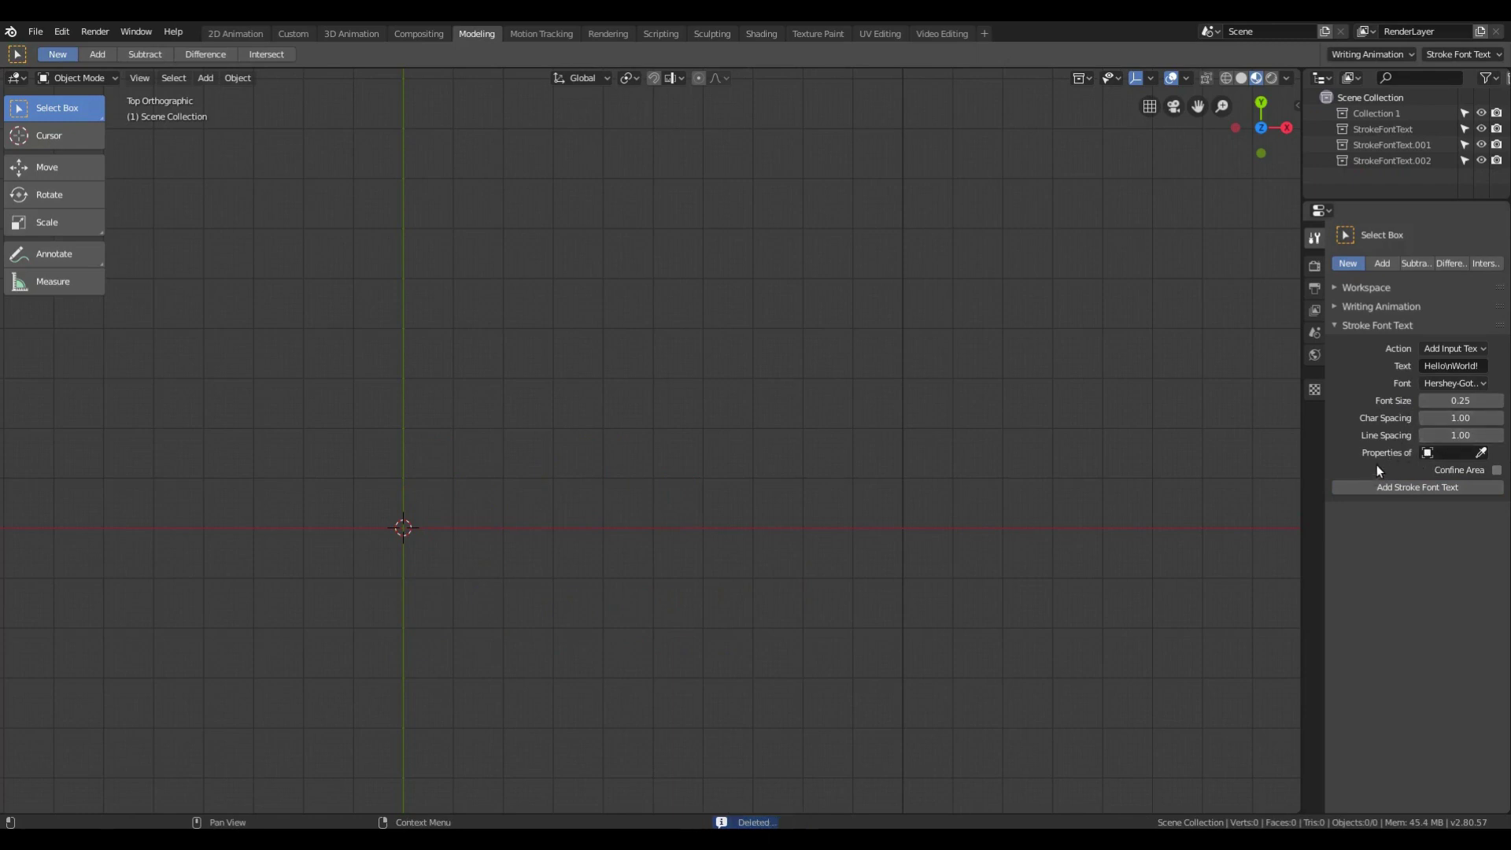
Step: Add a Bezier curve, scale it down and place it on the negative-X, positive-Y side of the origin
key(shift+a)
mouse_move(338, 285)
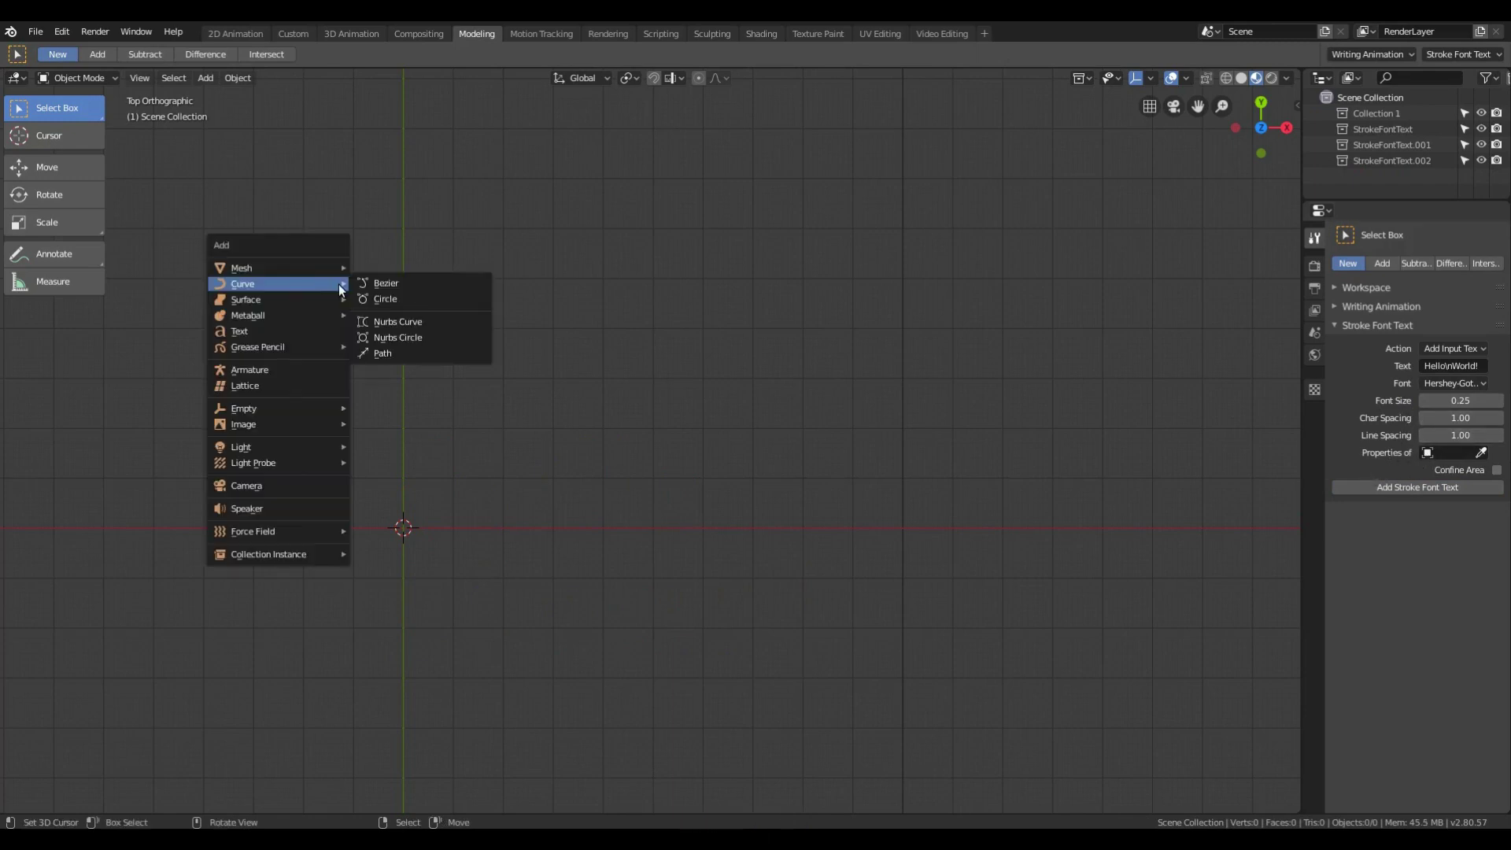
click(385, 283)
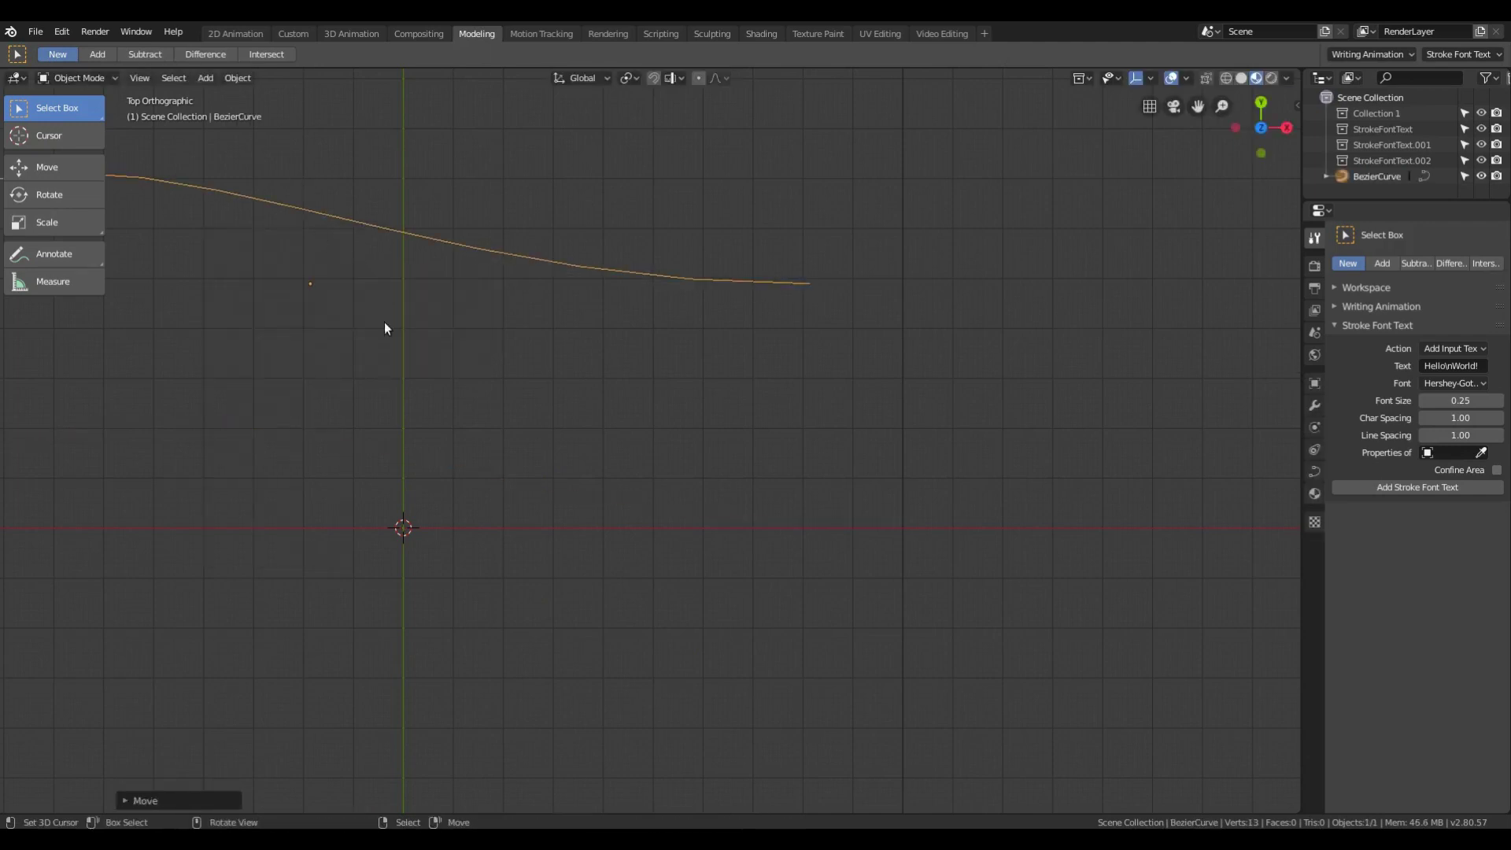
key(s)
click(286, 322)
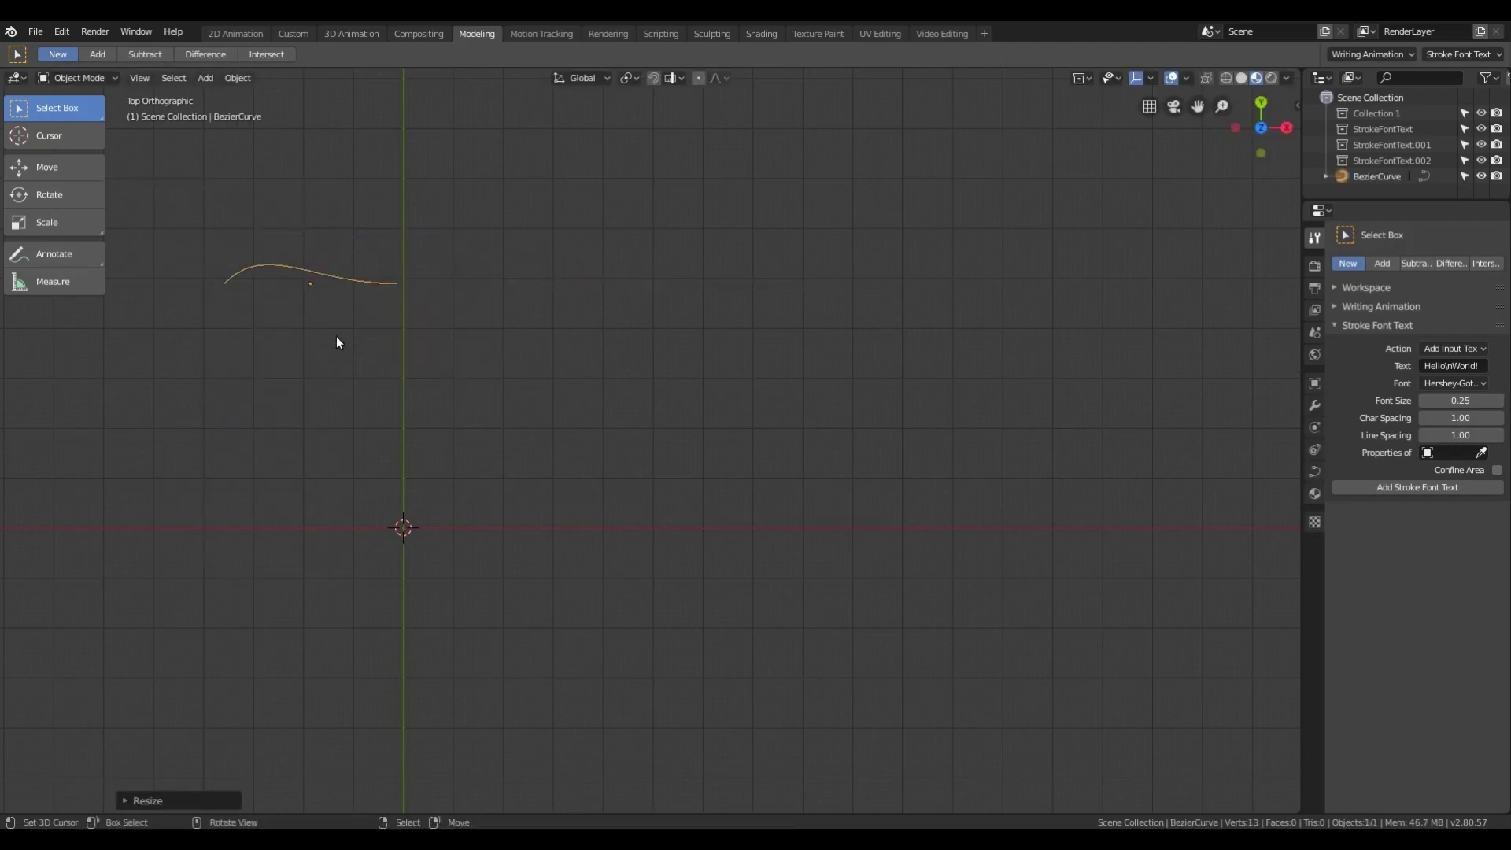
key(g)
click(242, 257)
Step: Set the Bezier curve's bevel depth to 0.01 m
click(1314, 471)
click(1430, 627)
text(.00)
text(1)
key(Return)
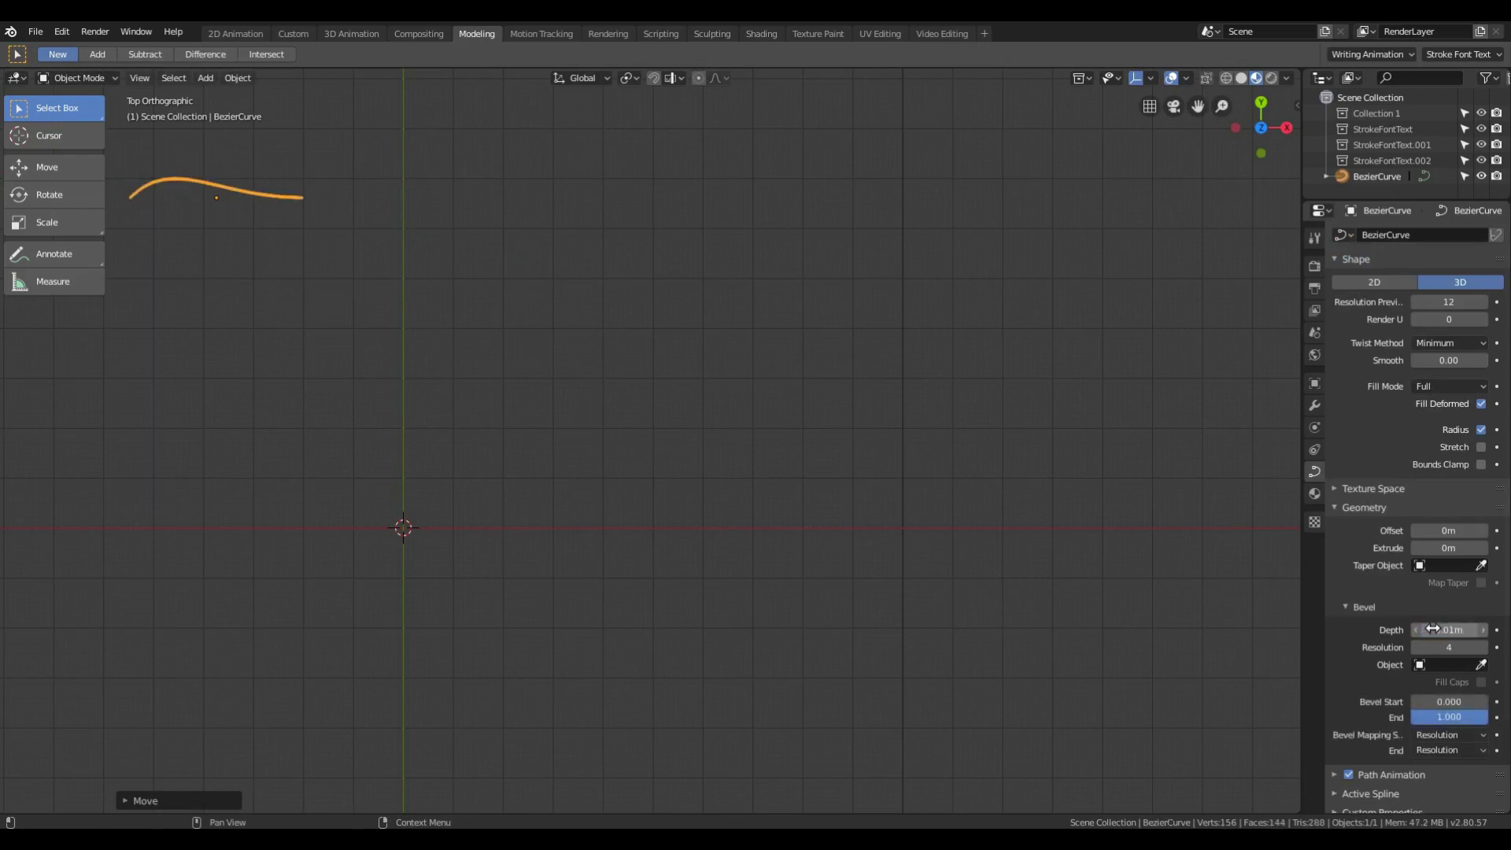
Step: Change the base color of the Bezier curve's material to blue
click(1314, 493)
click(1384, 285)
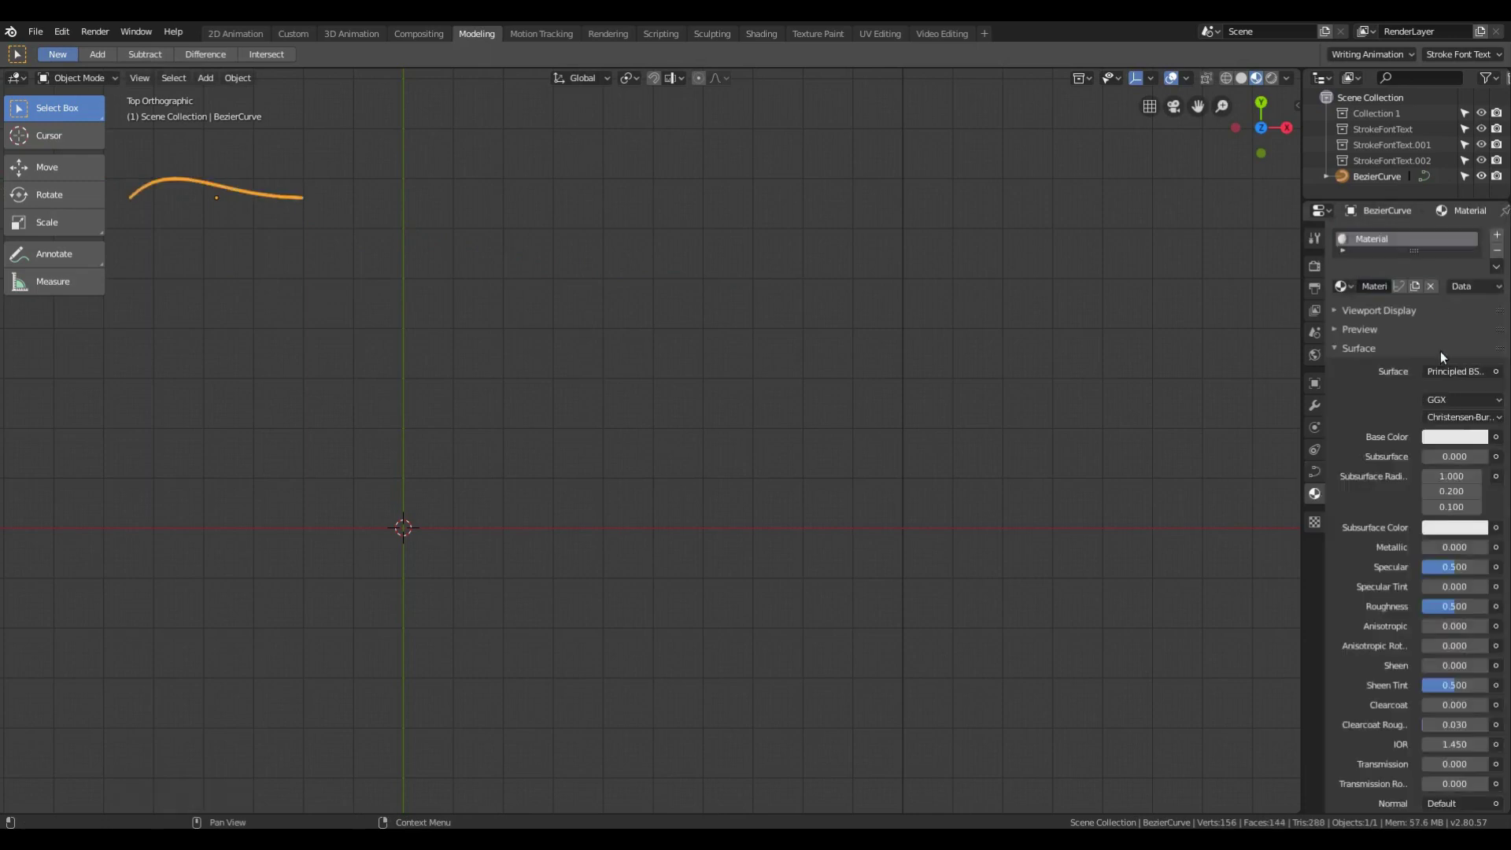
click(1460, 439)
click(1419, 266)
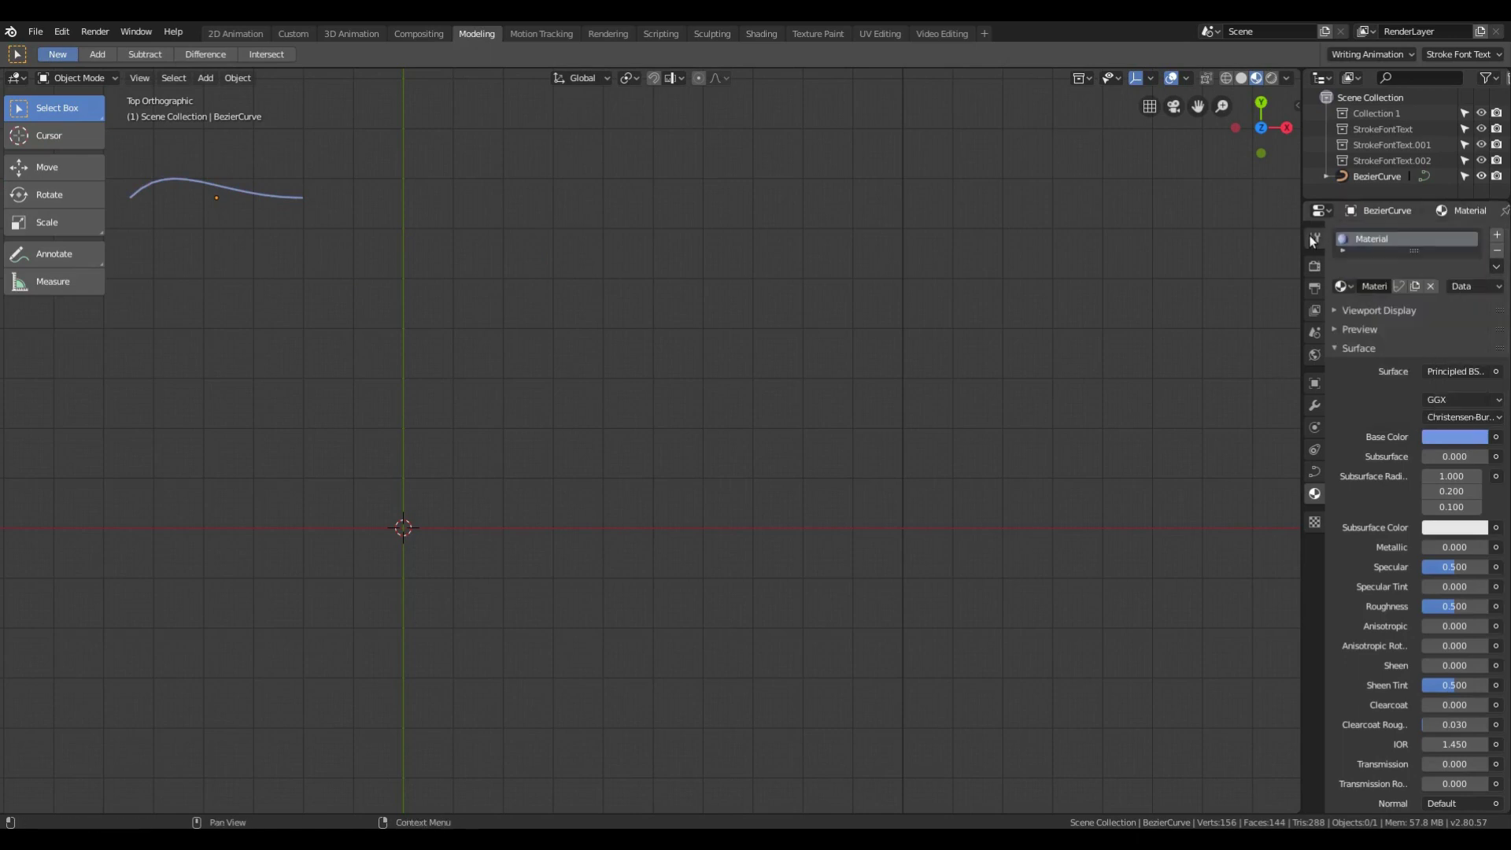
Step: Use the Bezier curve as the source of the stroke text's properties and add the Hello World! text
click(1314, 238)
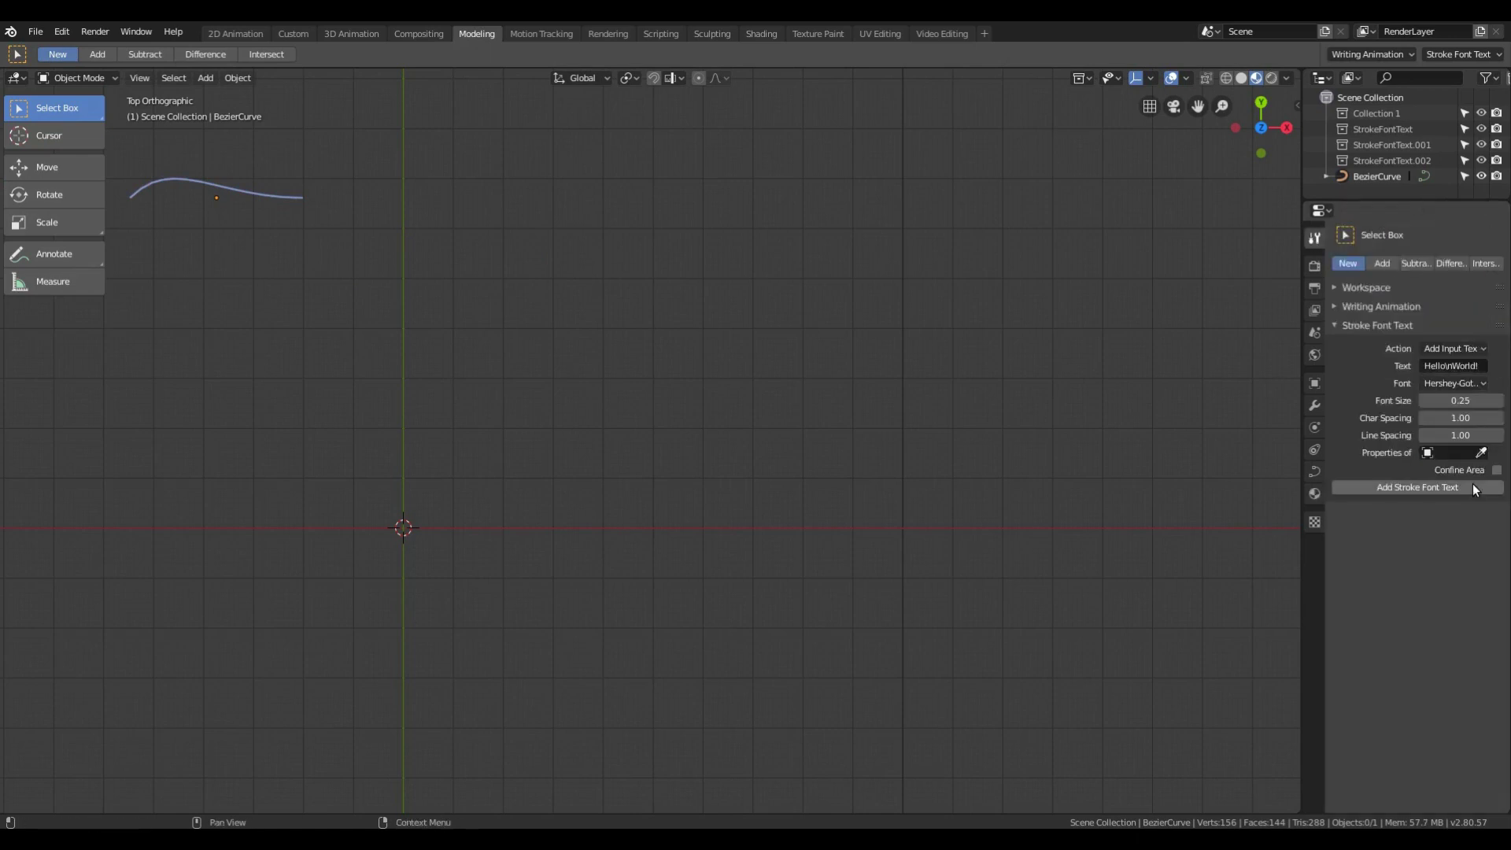
click(1481, 452)
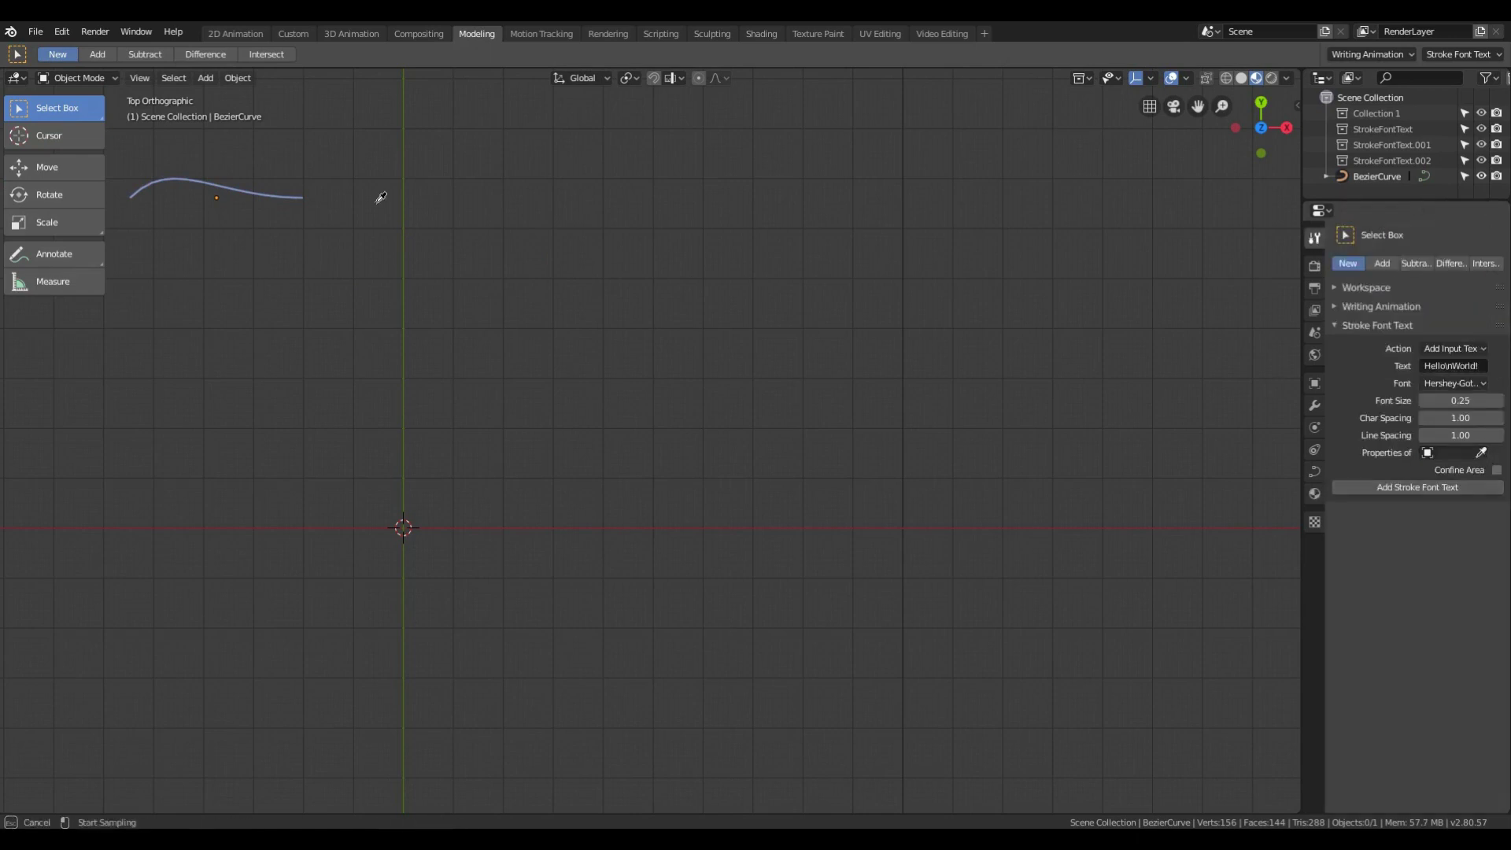
click(258, 181)
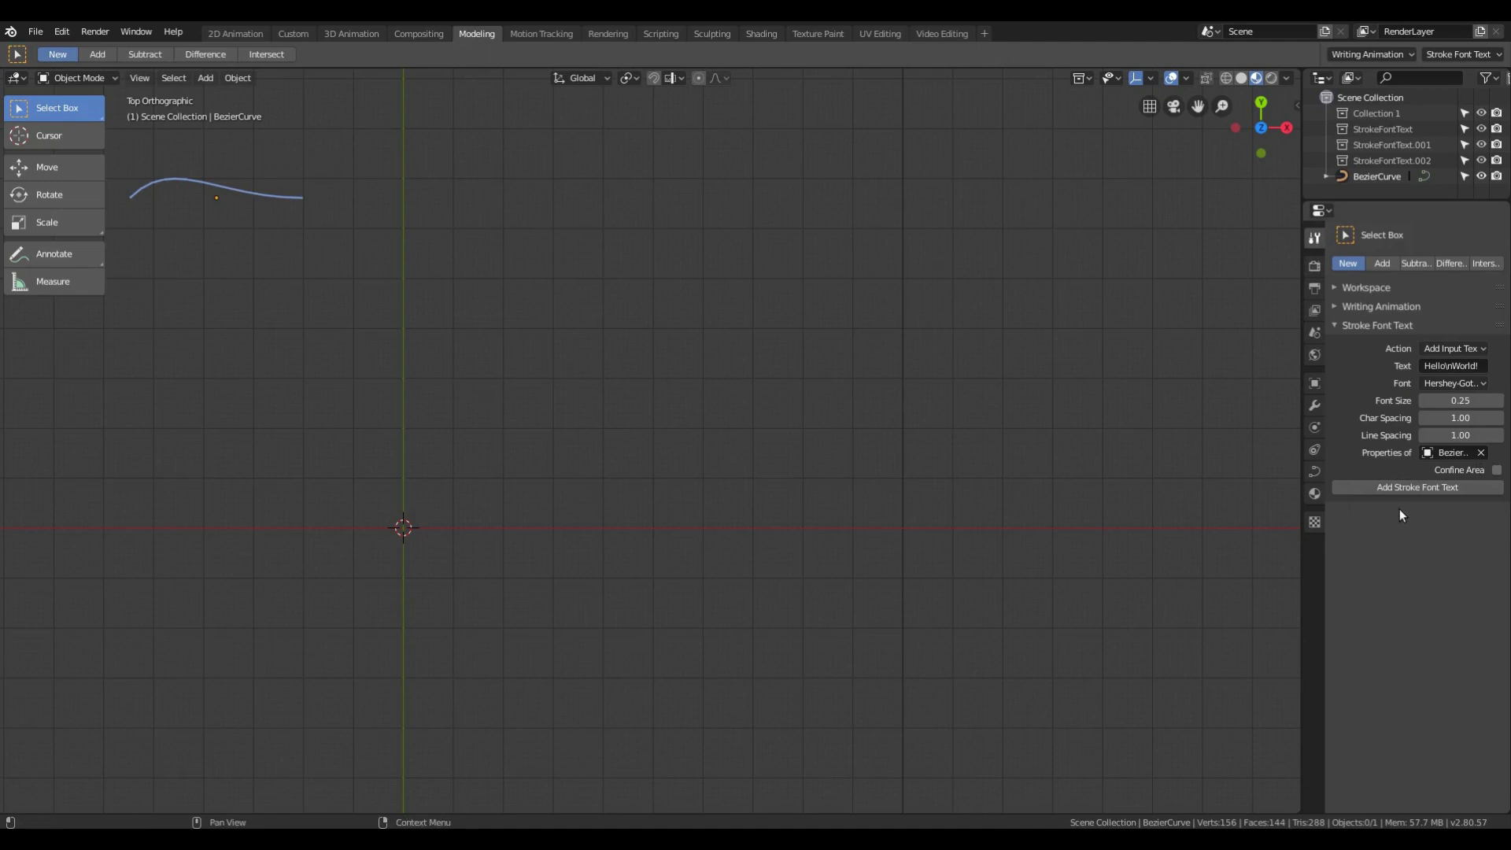
click(1409, 486)
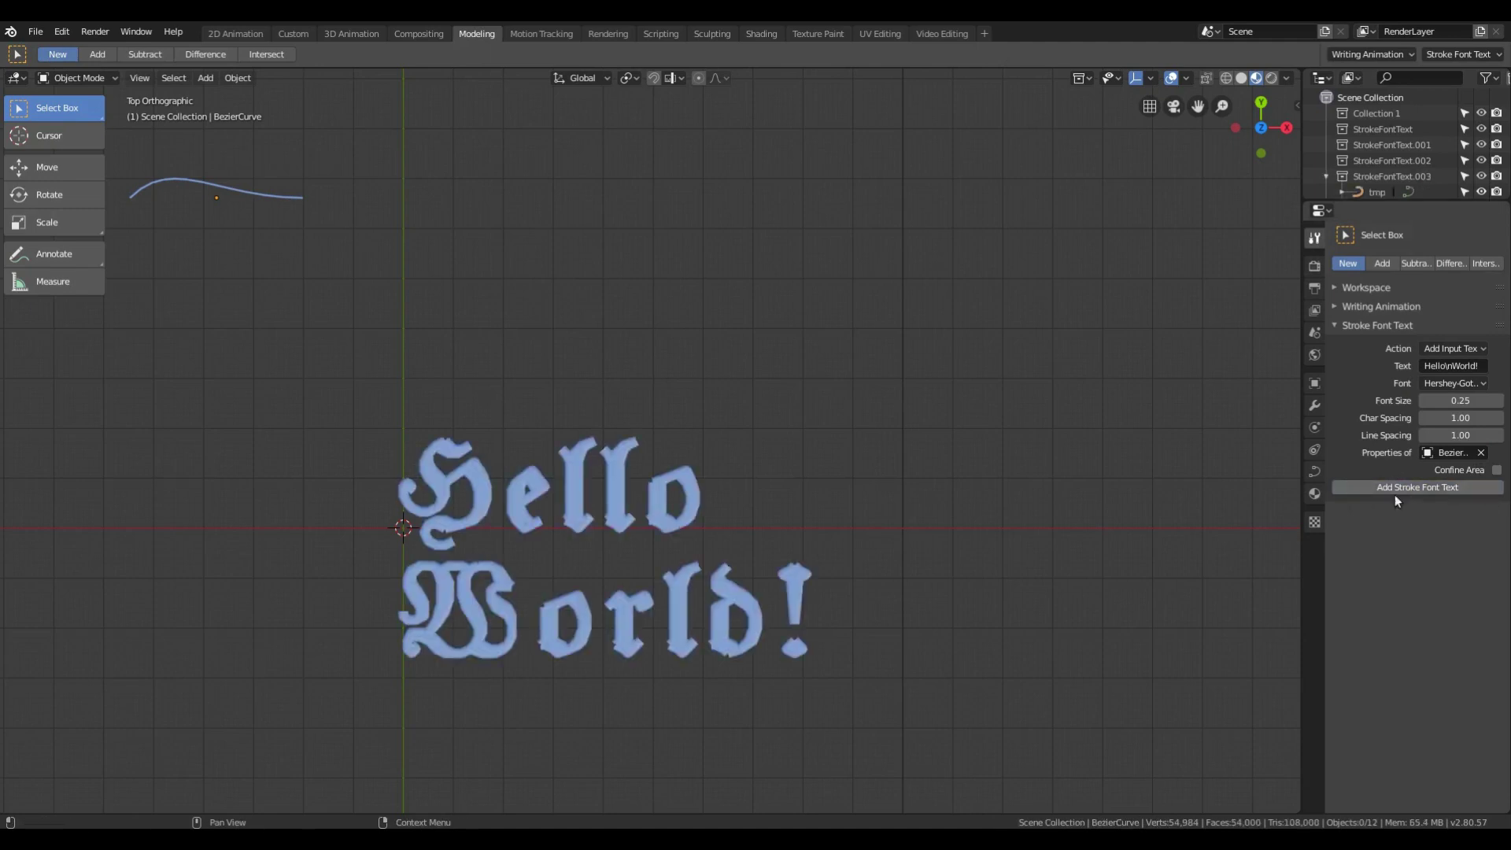
Step: Check the curve geometry and material settings of the letter o in World!
click(569, 650)
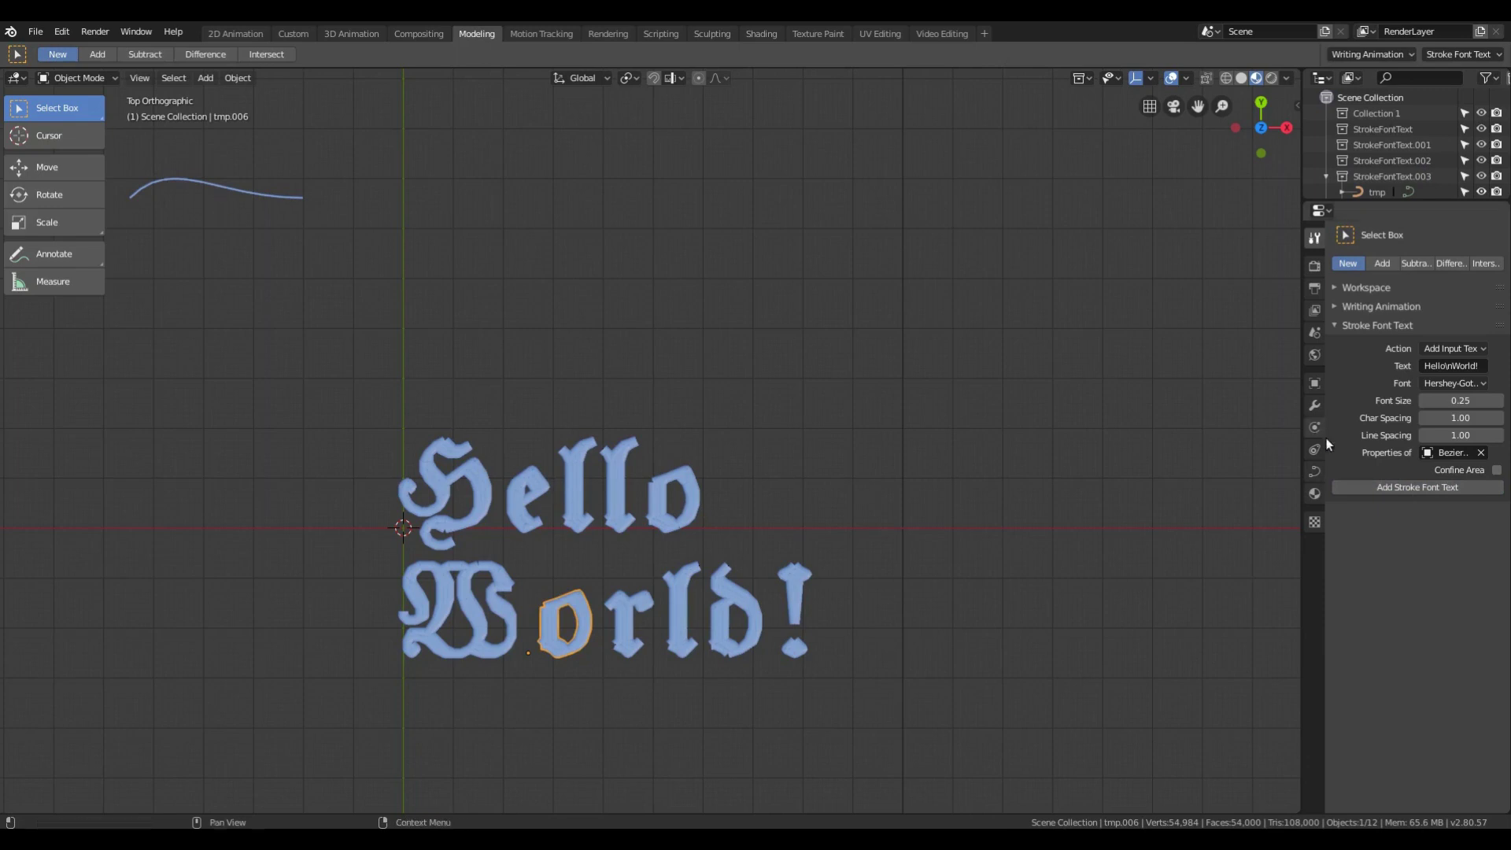
click(1314, 471)
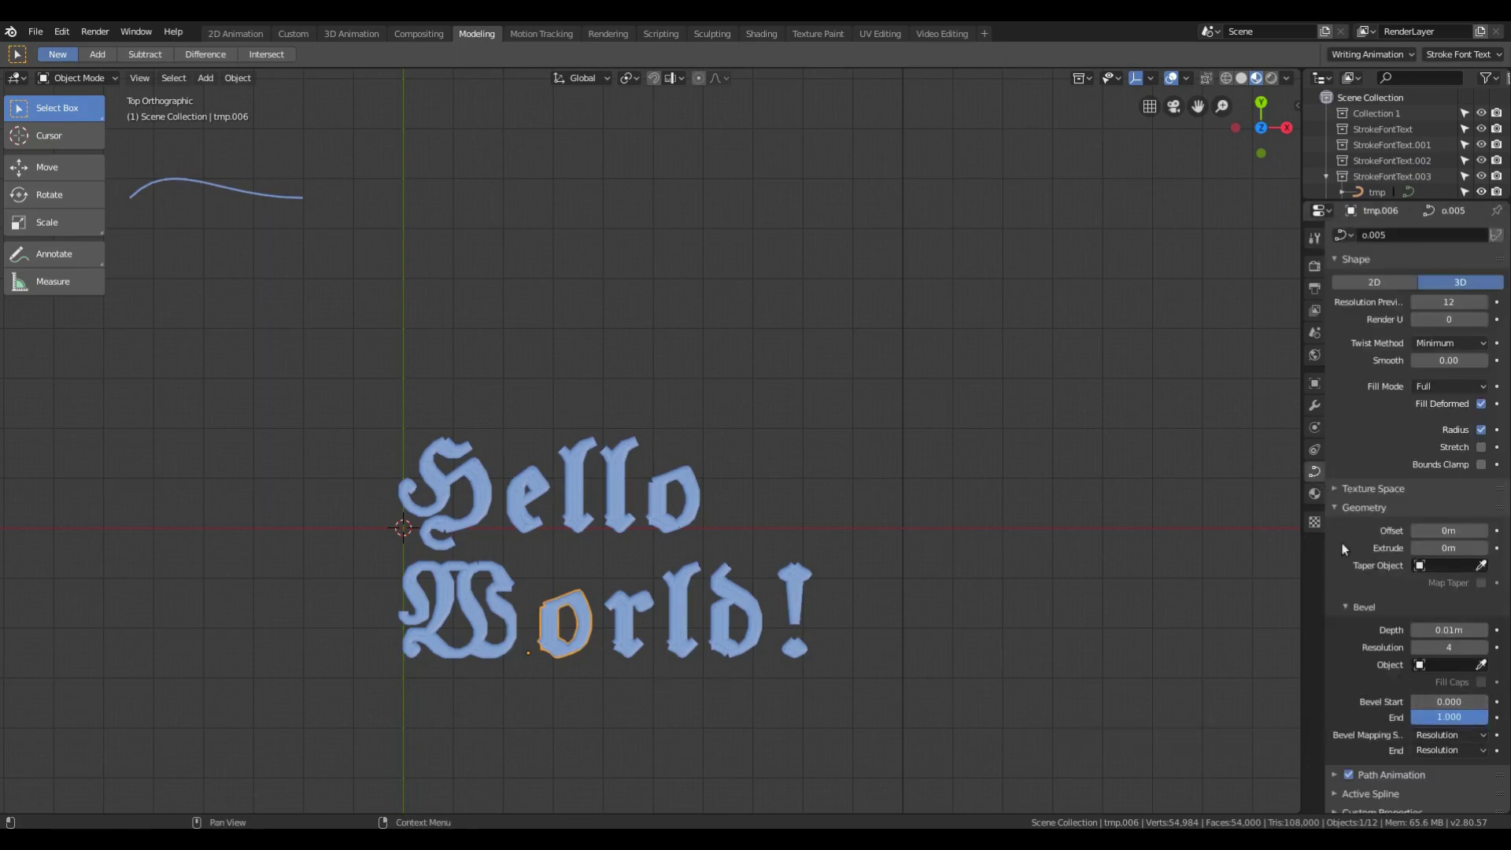
click(1313, 494)
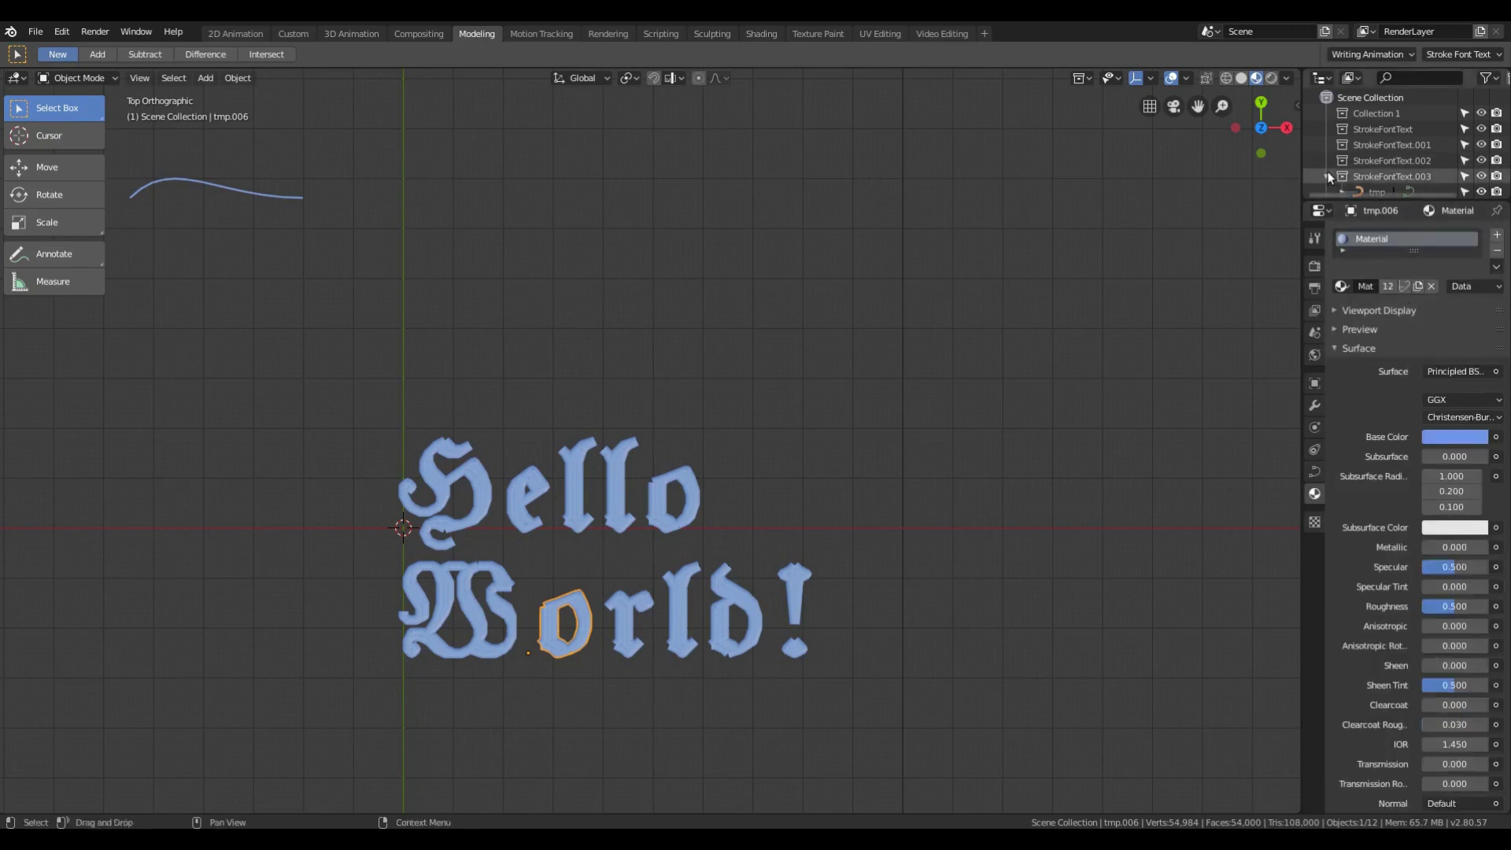
Step: Delete the StrokeFontText.003 collection together with all its letters
click(1326, 174)
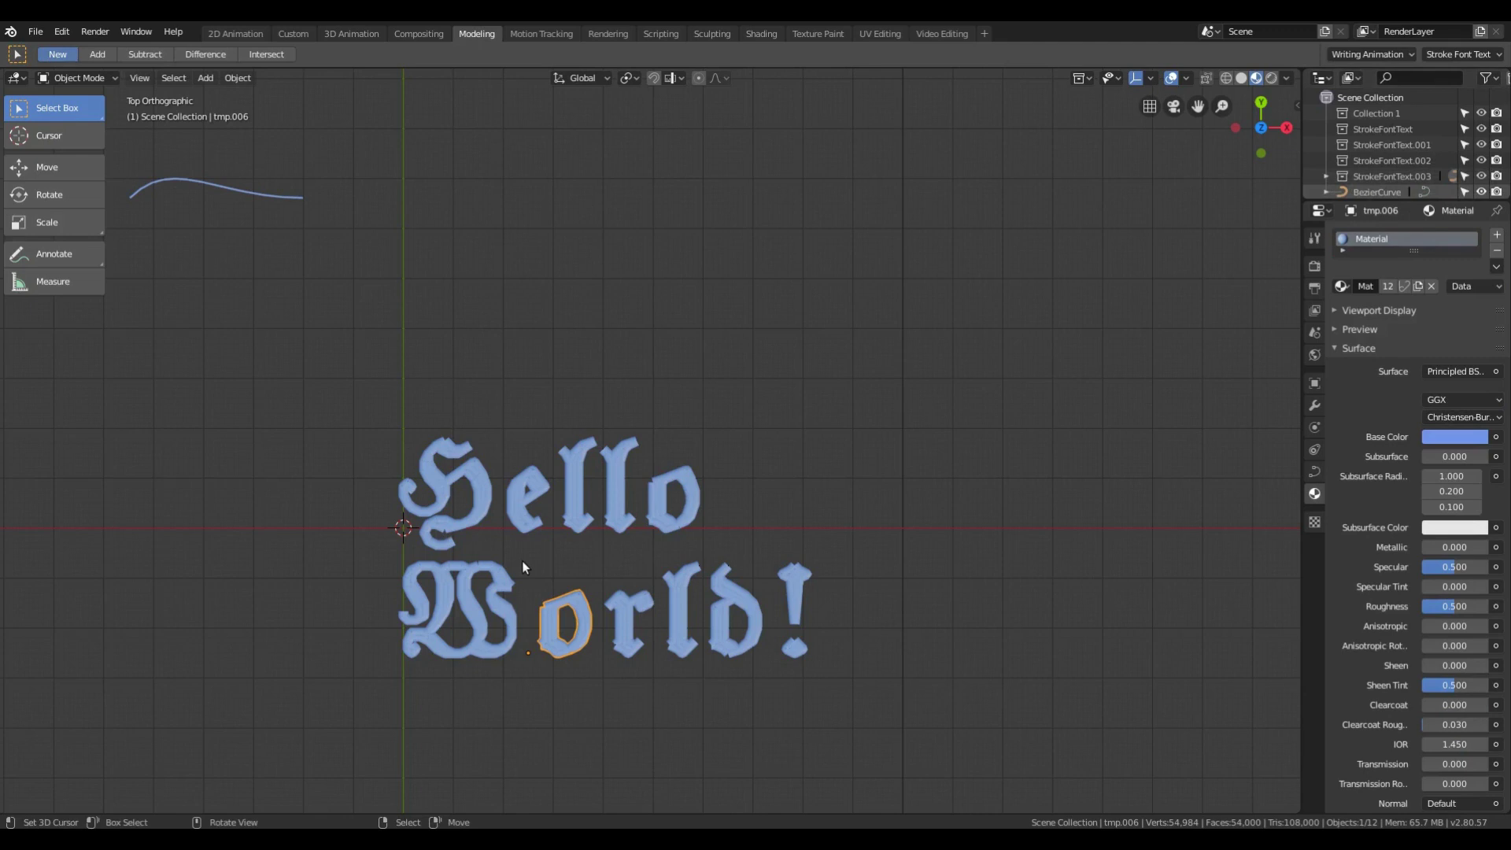
right_click(1380, 180)
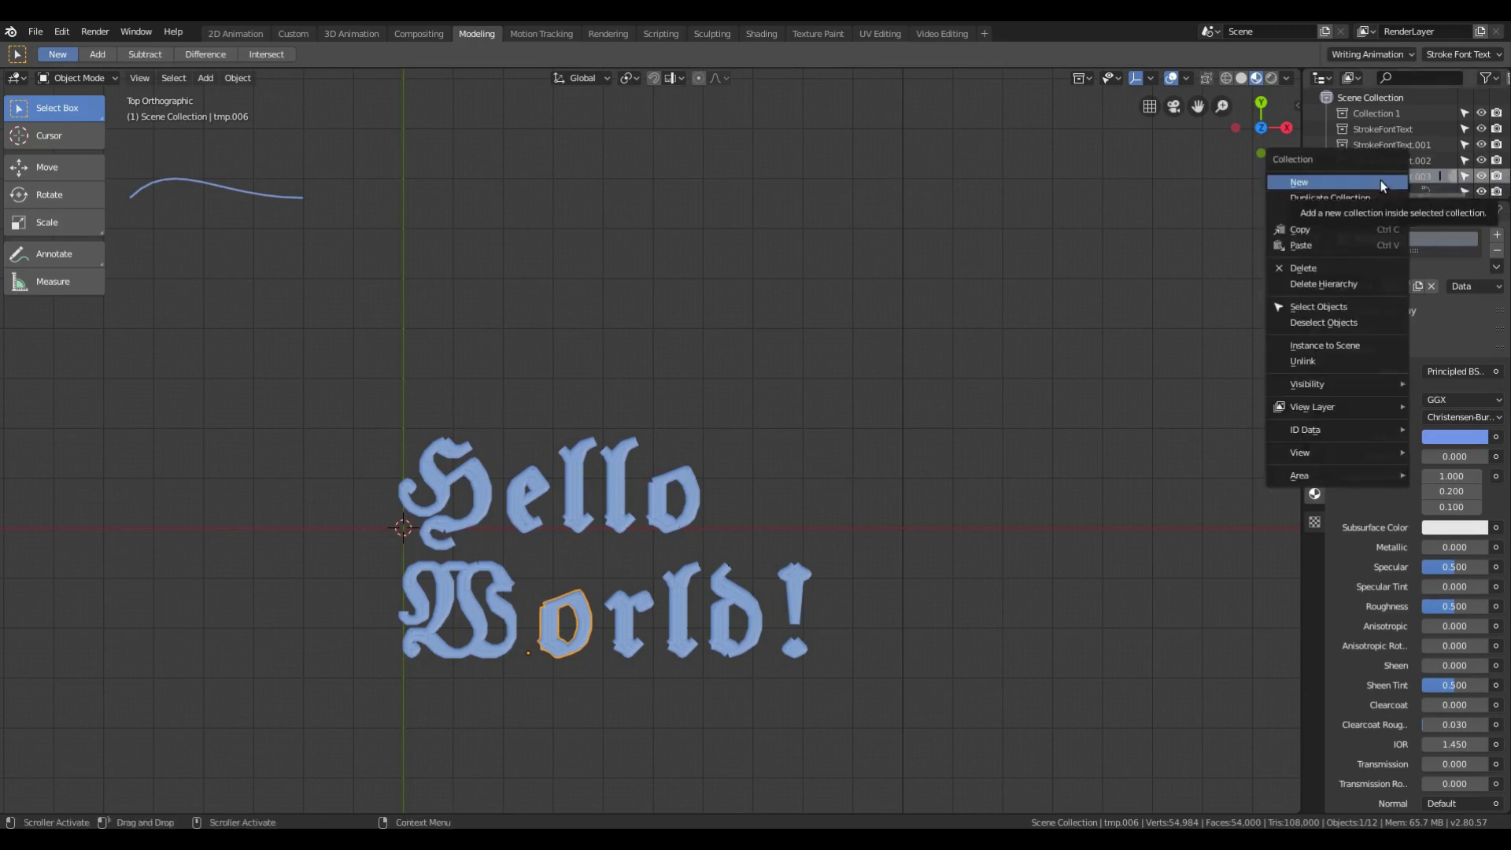
click(1367, 288)
Step: Switch the stroke text action to Add Glyph Table and add the table for the Custom-Square Normal font
click(1378, 131)
click(1314, 238)
click(1465, 351)
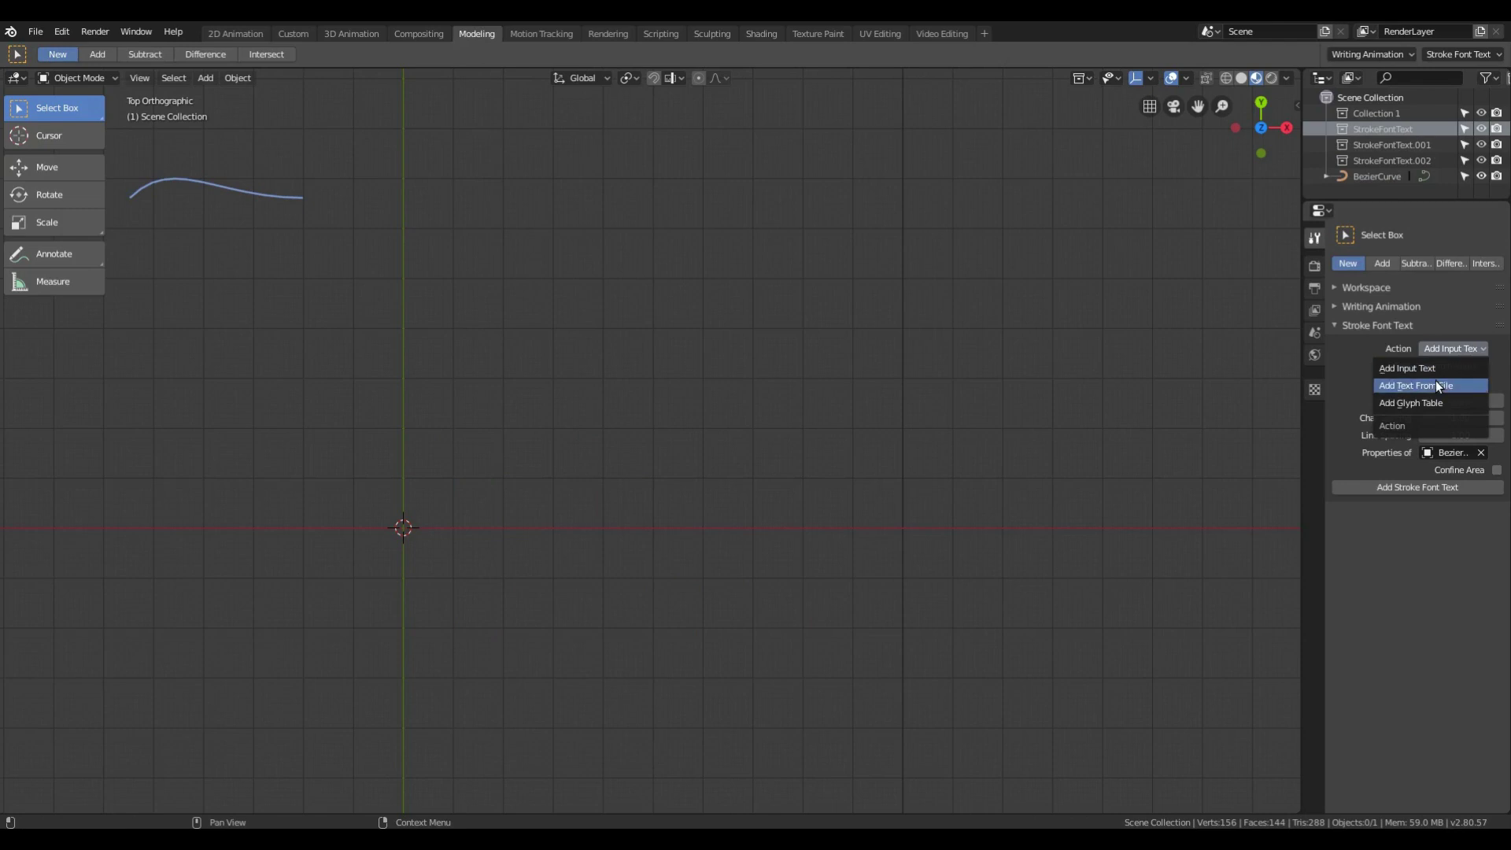
click(1429, 405)
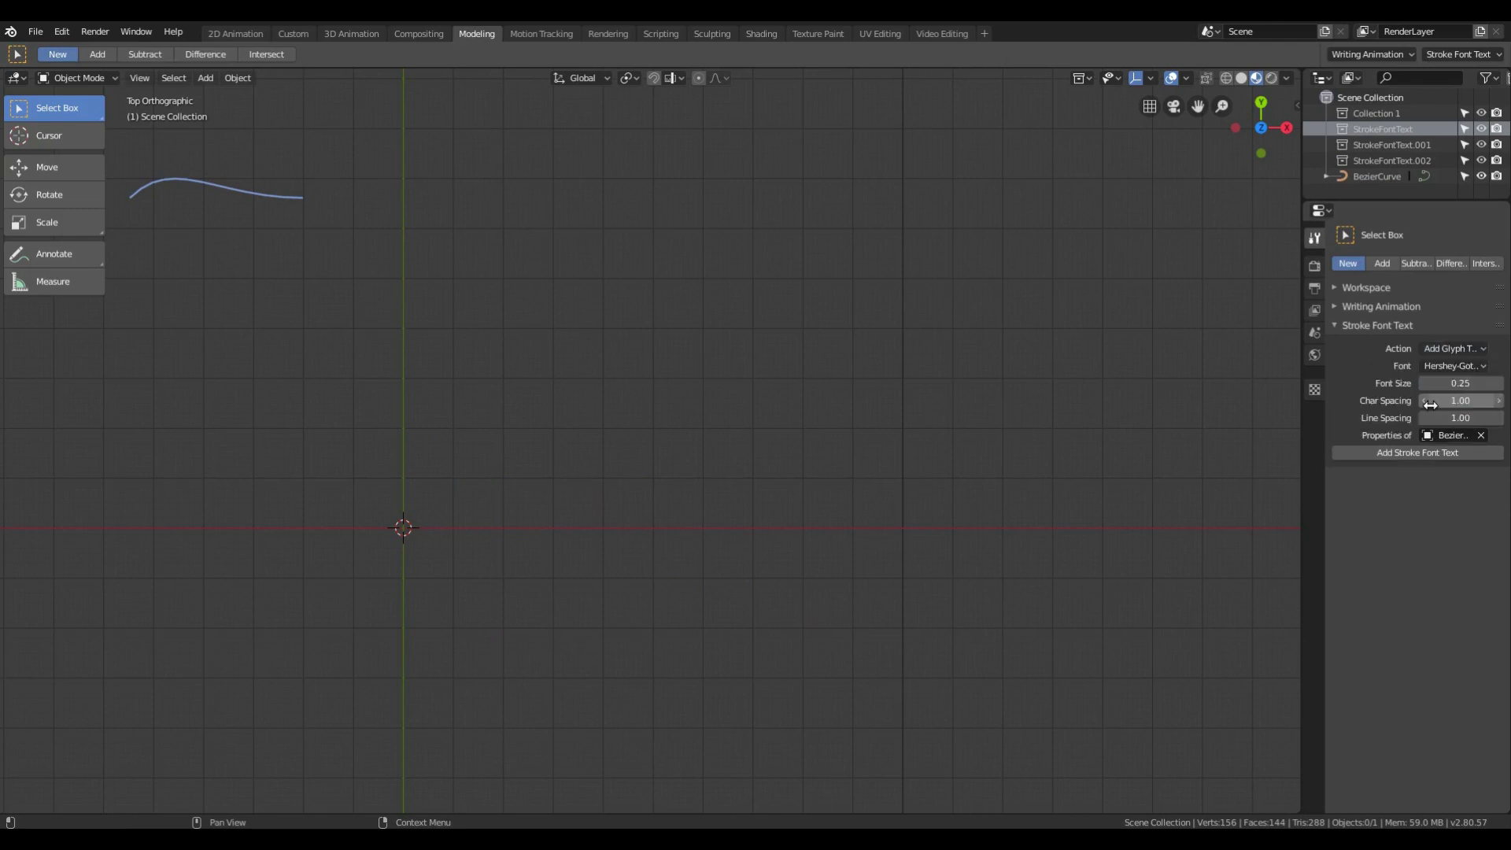
click(1454, 365)
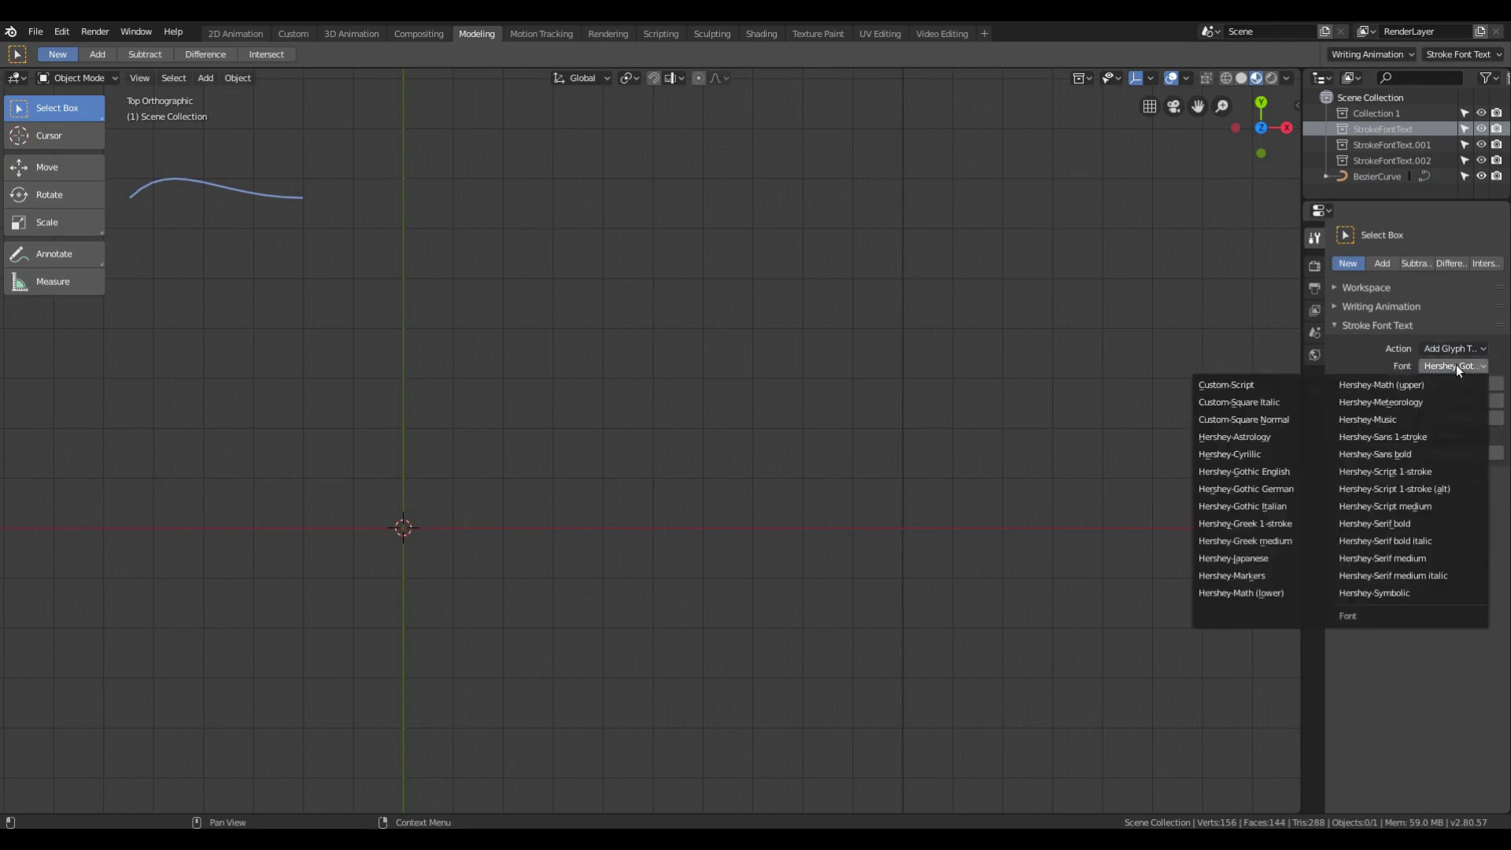
click(1295, 417)
shift+middle_drag(1004, 512, 862, 188)
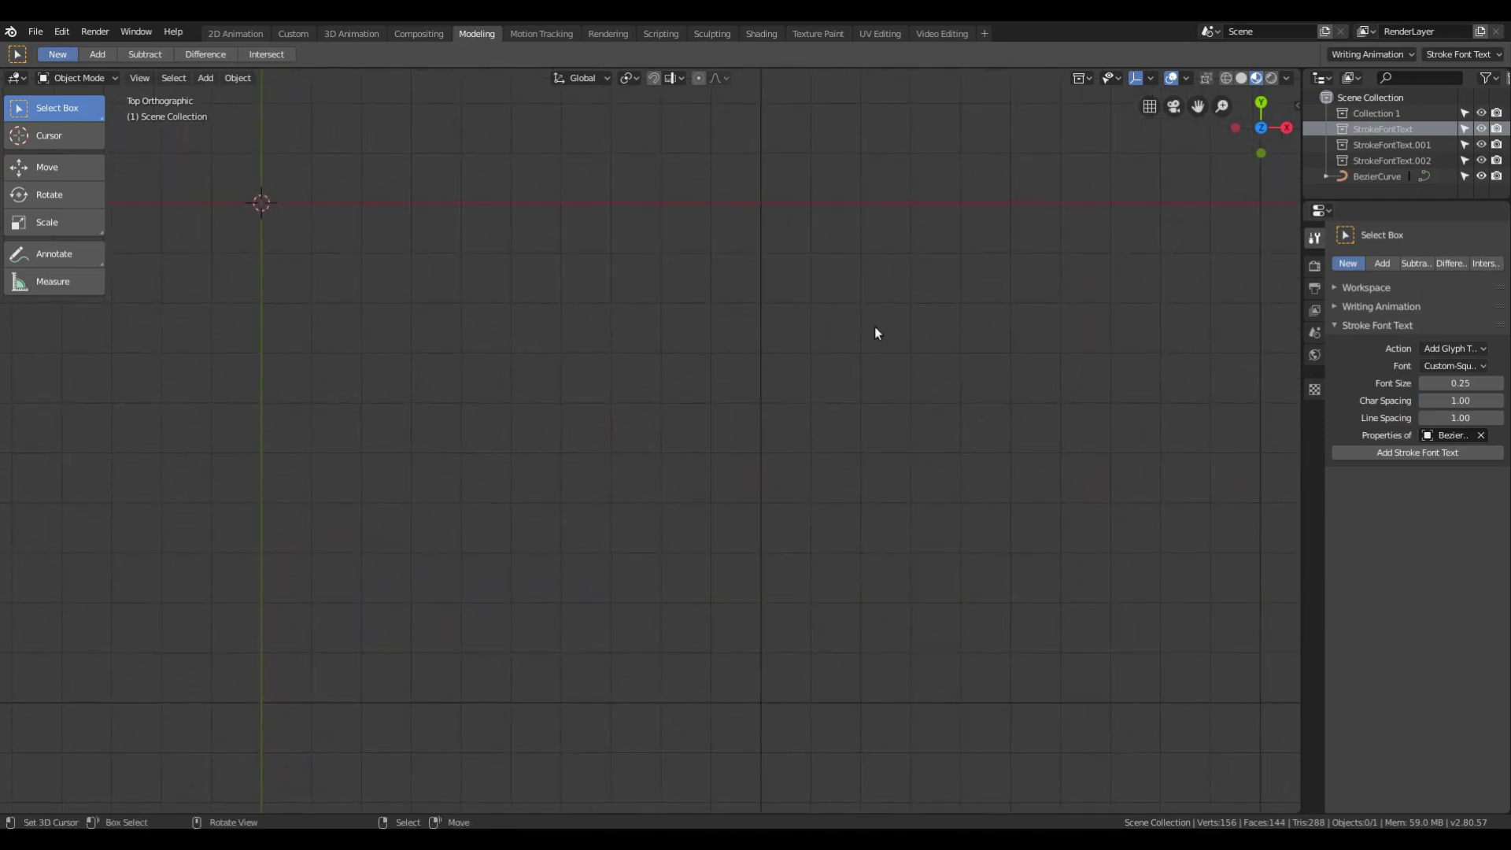
click(1461, 445)
scroll(872, 403, down, 6)
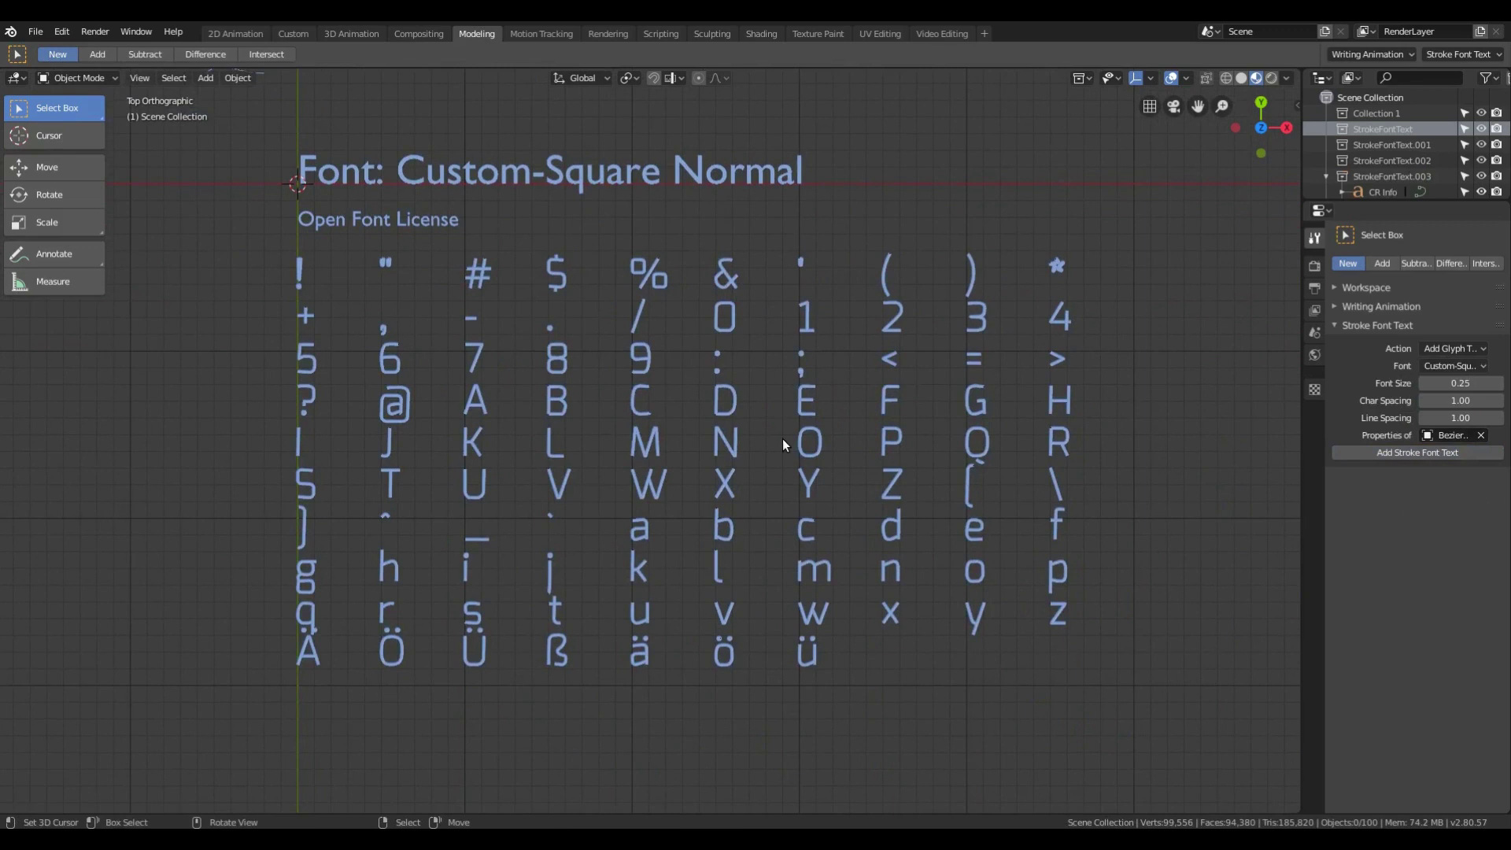
Step: Undo the glyph table and add one for the Hershey-Sans 1-stroke font instead
key(ctrl+z)
click(1454, 366)
click(1427, 441)
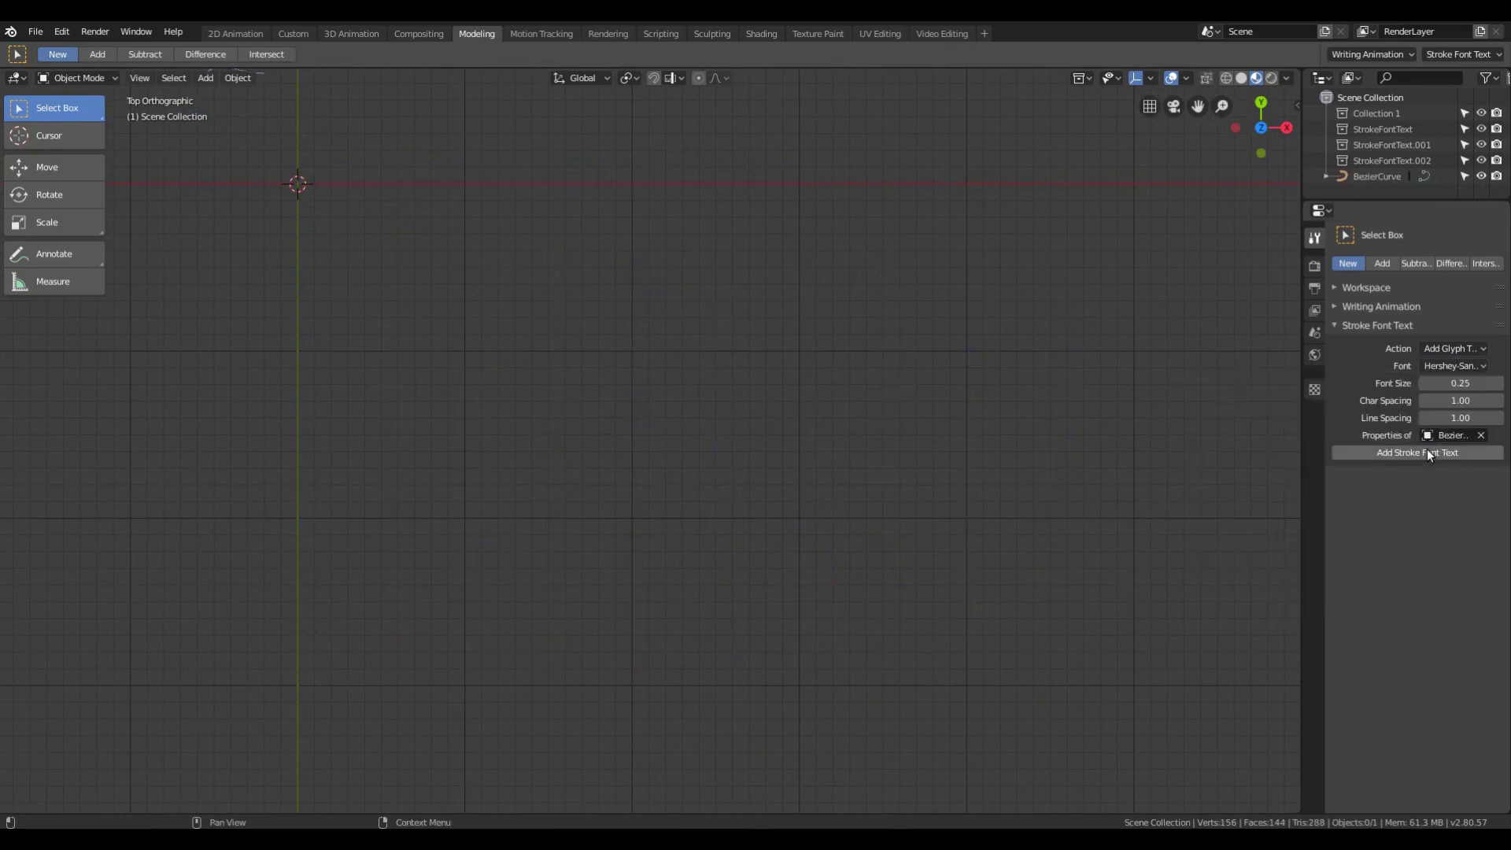
click(1428, 451)
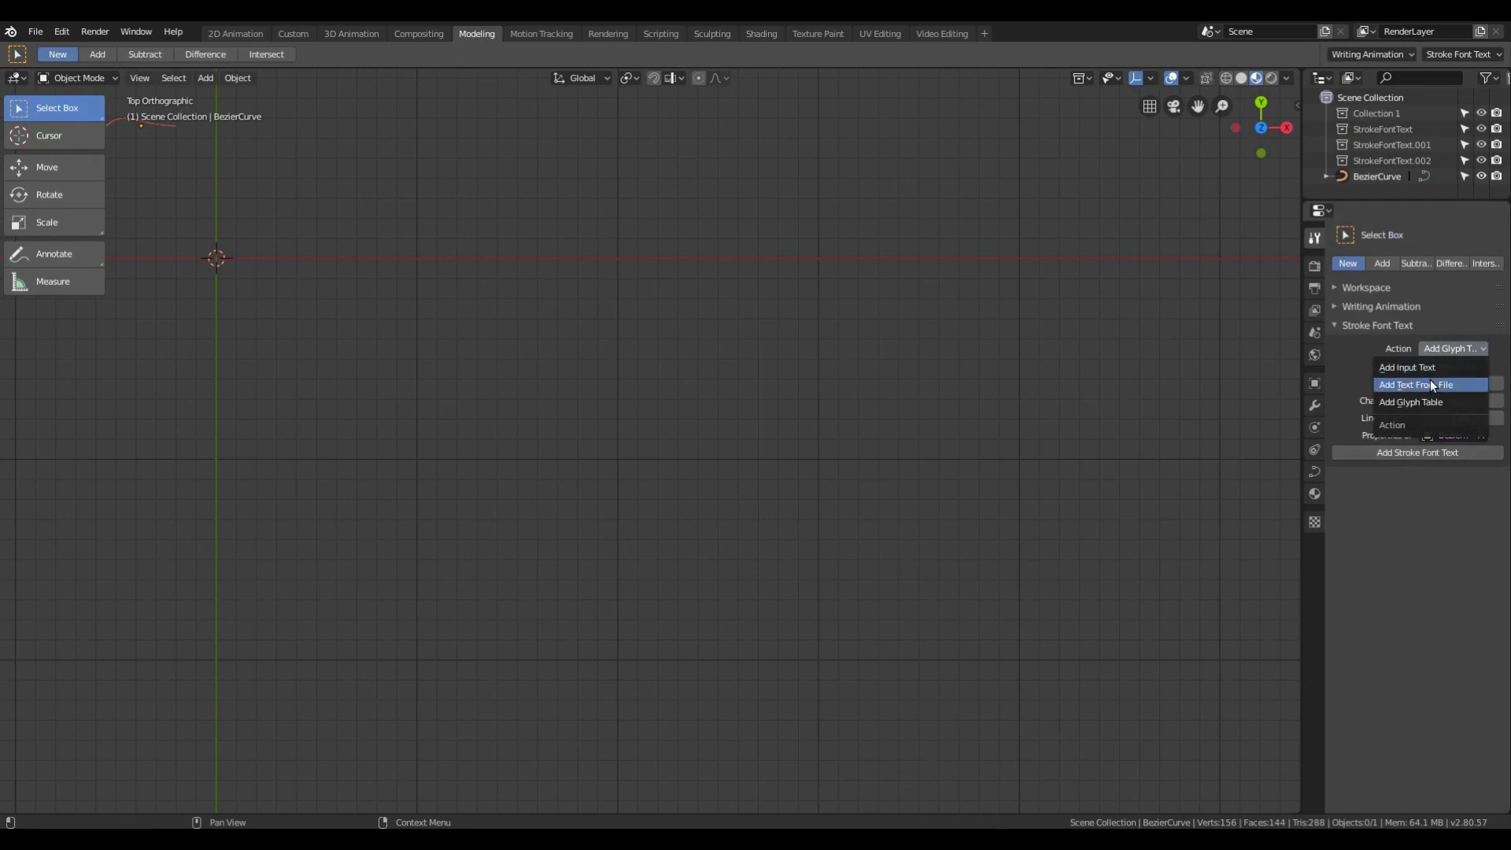
Step: Switch the action to Add Text From File and choose chapter3.txt on the Desktop as the source file
click(1429, 380)
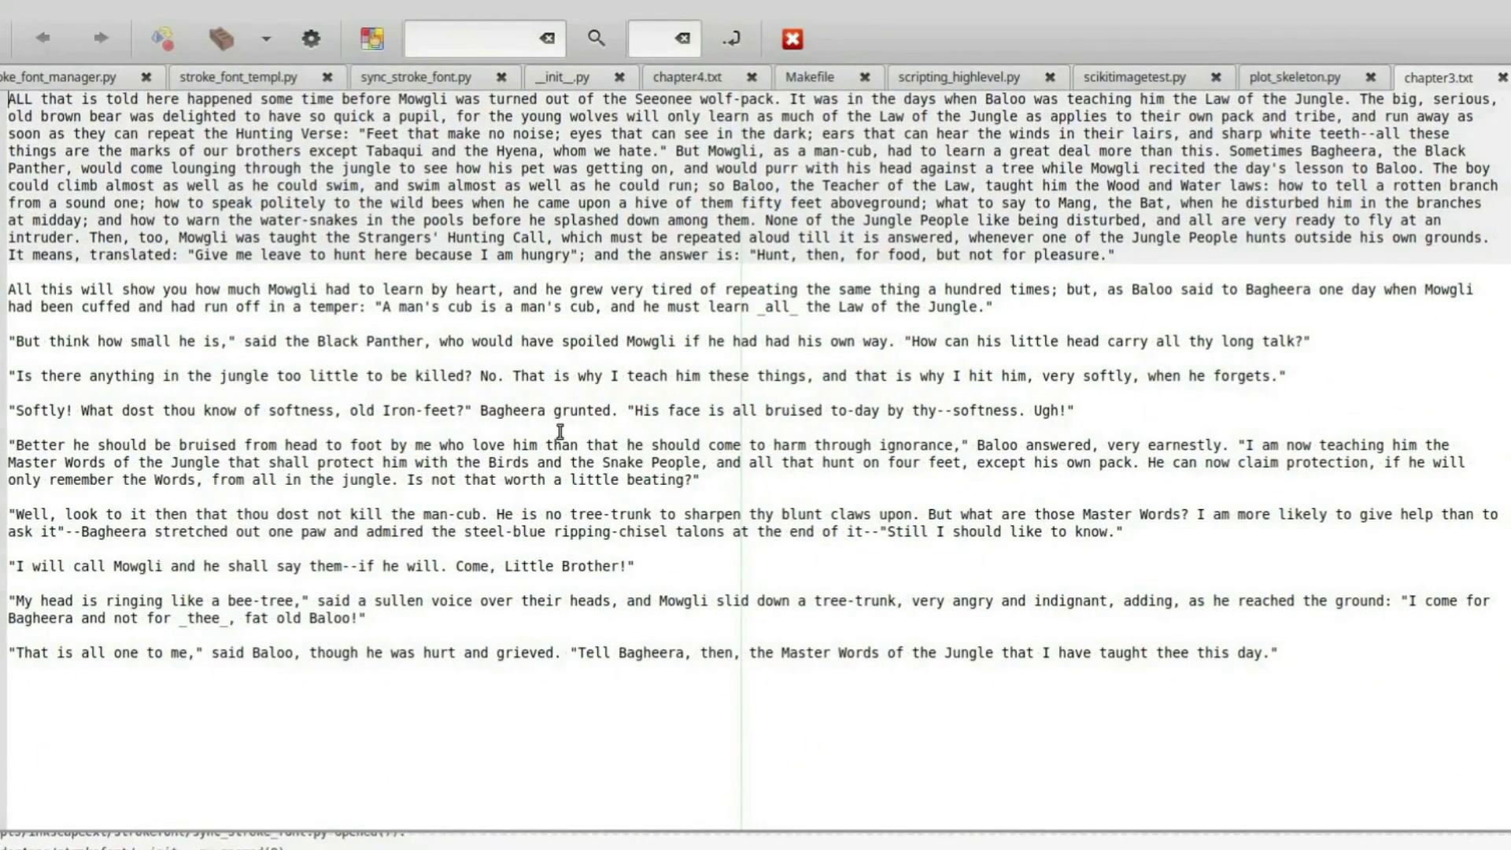
ctrl+scroll(559, 431, up, 1)
ctrl+scroll(568, 385, up, 1)
scroll(568, 385, up, 2)
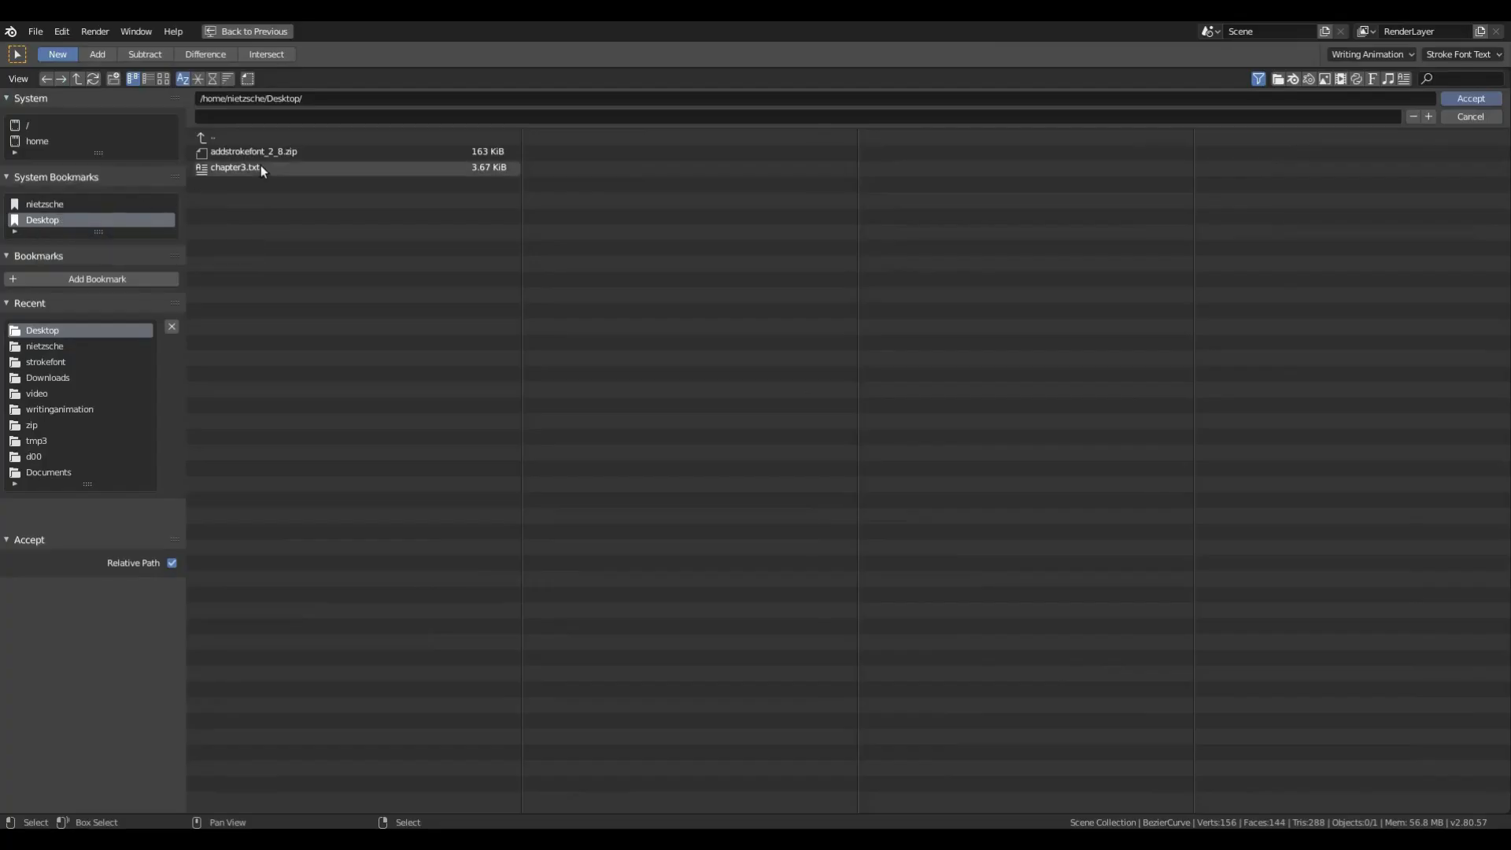
click(261, 166)
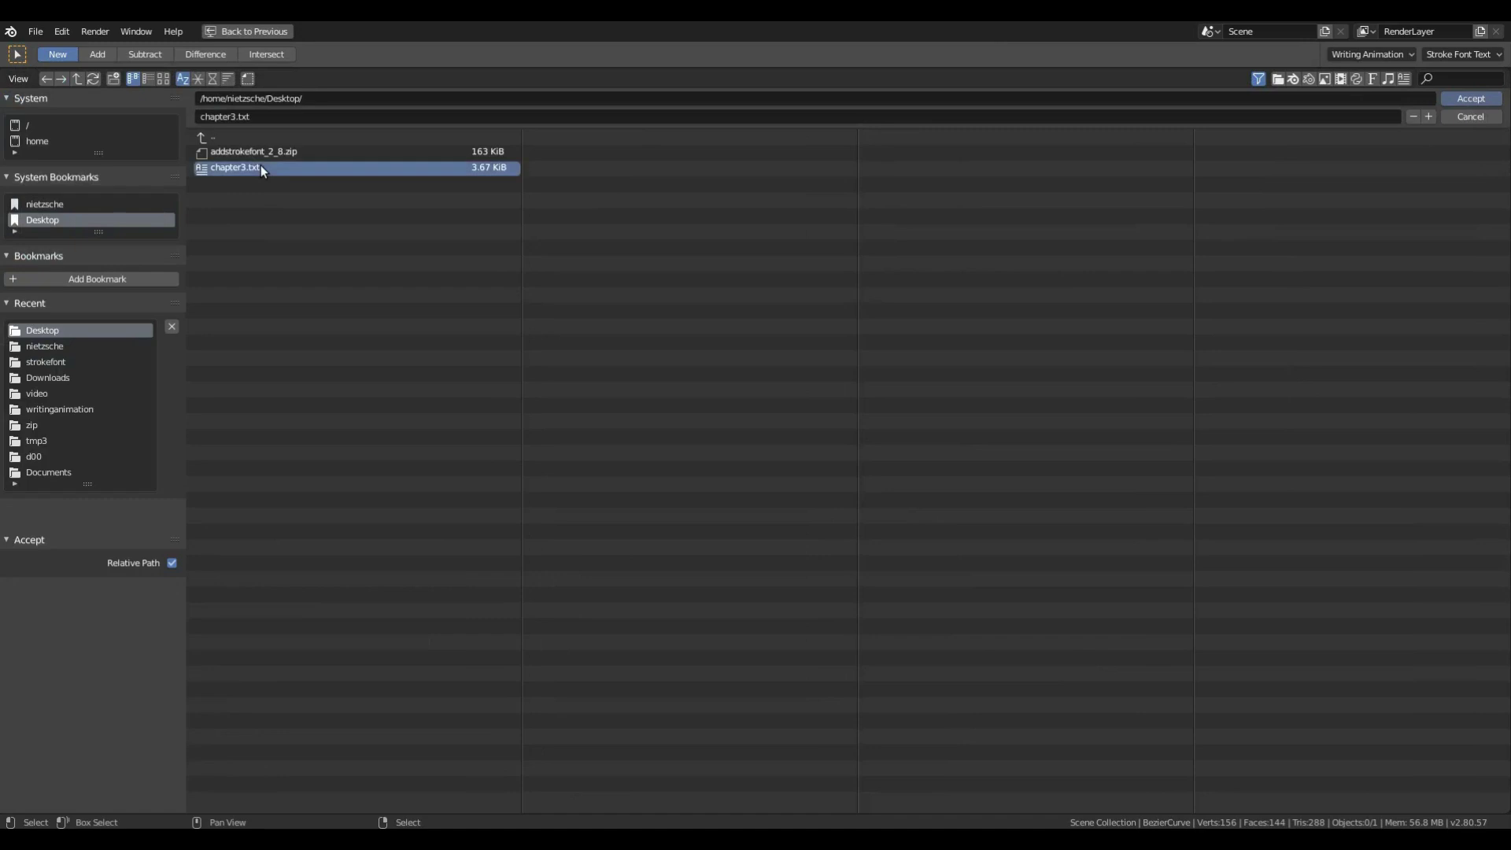
click(1473, 97)
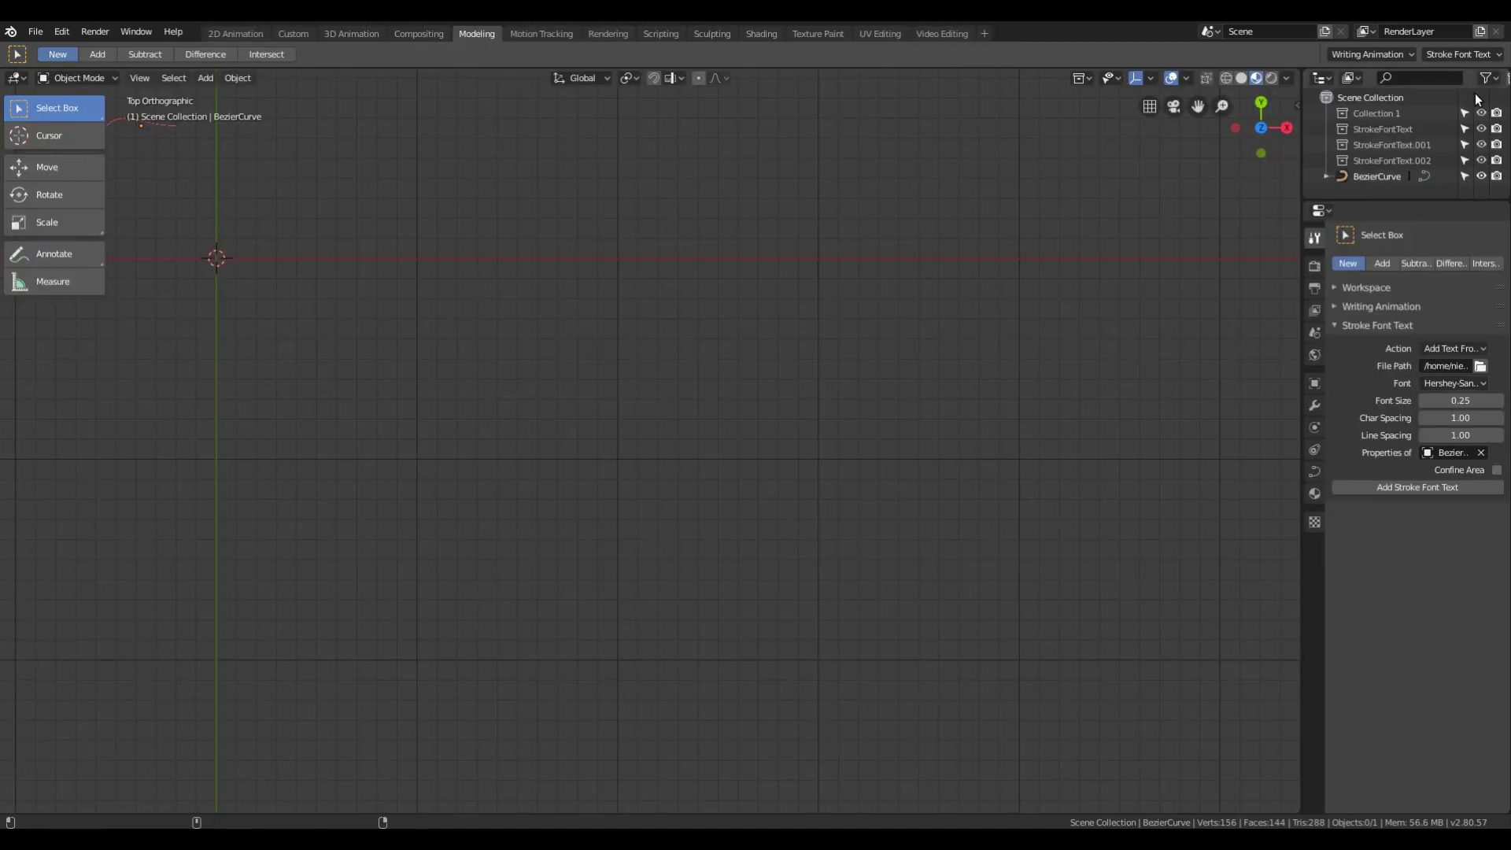
Step: Add the contents of chapter3.txt as stroke font text without a confined area
click(1465, 487)
scroll(977, 550, down, 8)
scroll(782, 400, up, 4)
shift+middle_drag(705, 237, 831, 513)
scroll(830, 513, up, 2)
scroll(831, 513, down, 2)
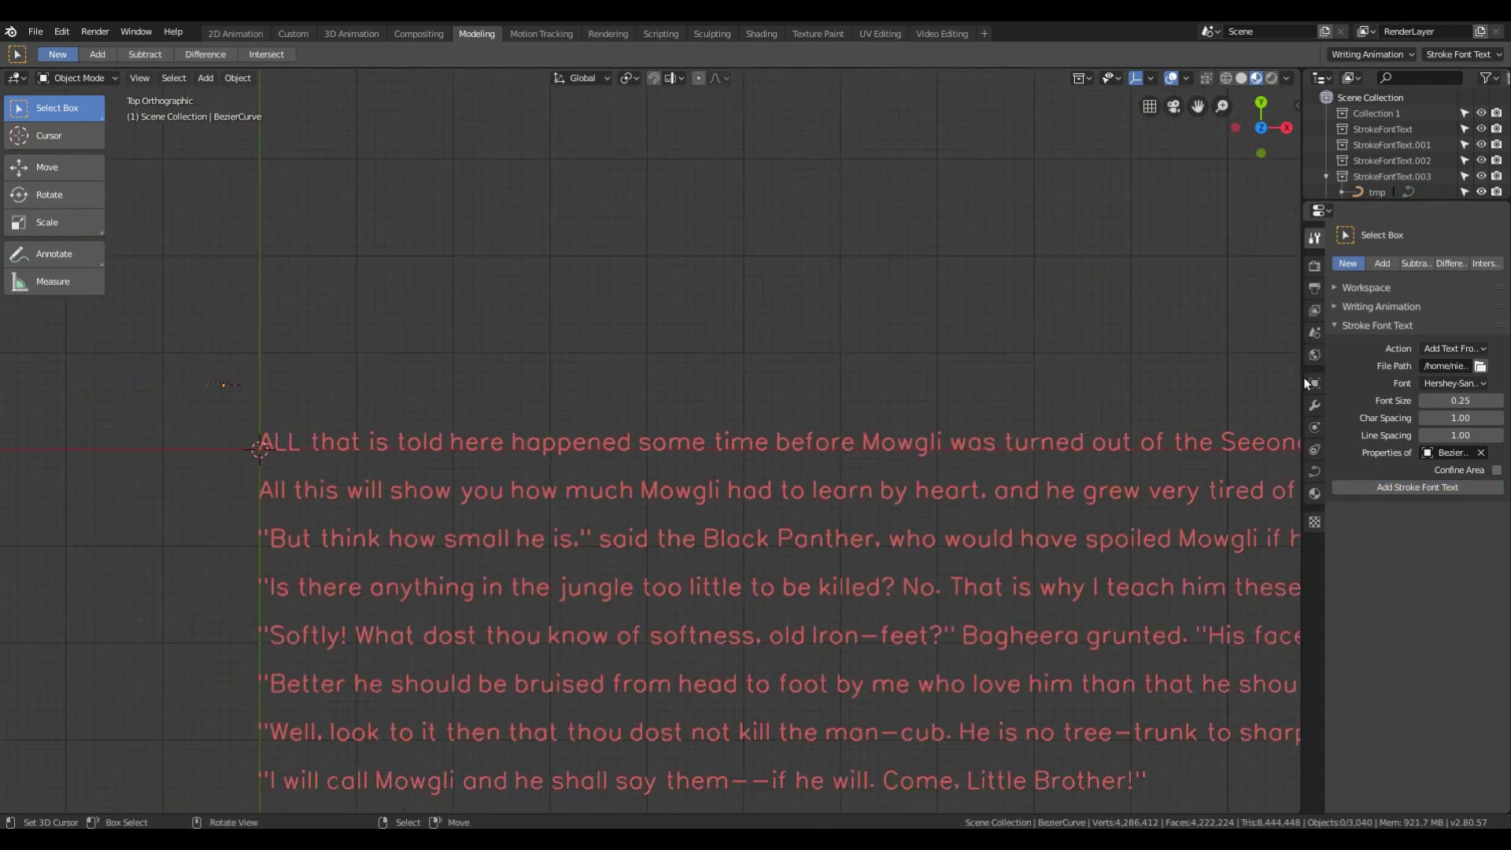
Step: Delete the collection holding the unconfined chapter text, including its hierarchy
click(1447, 385)
click(1448, 384)
scroll(601, 337, up, 2)
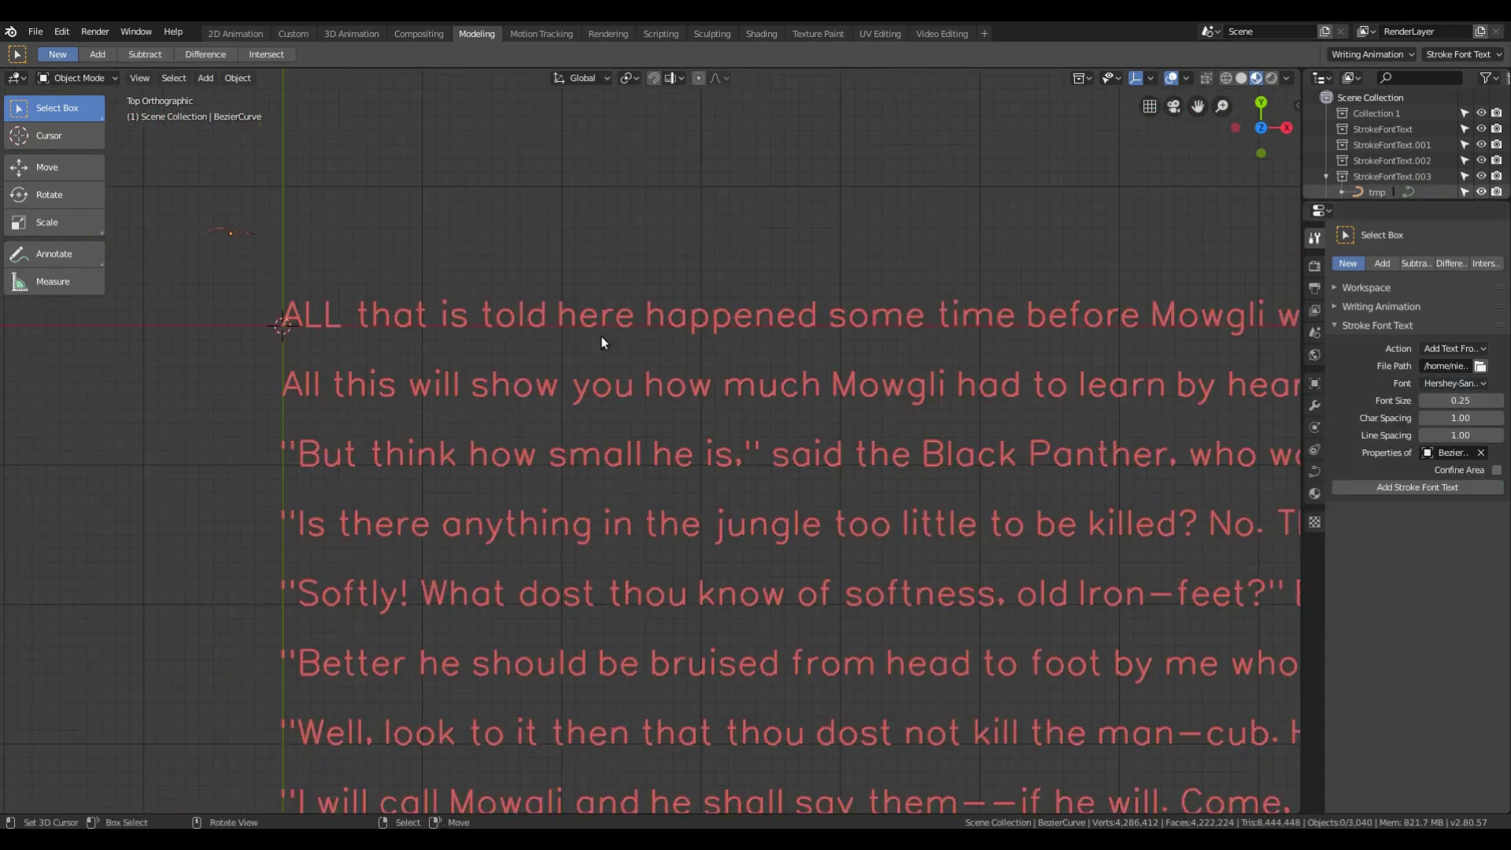
right_click(1414, 171)
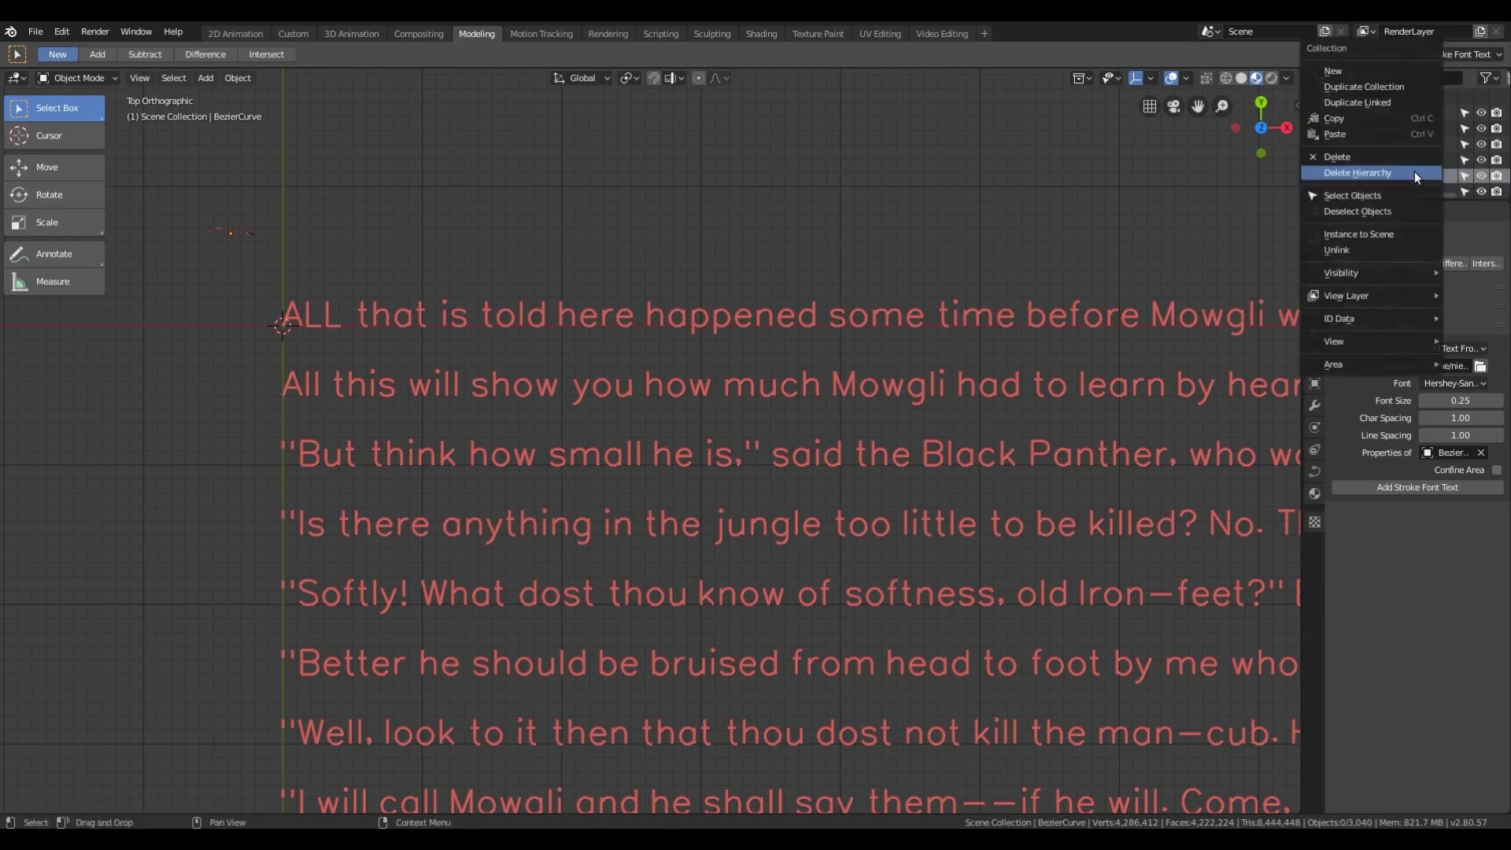
click(1413, 172)
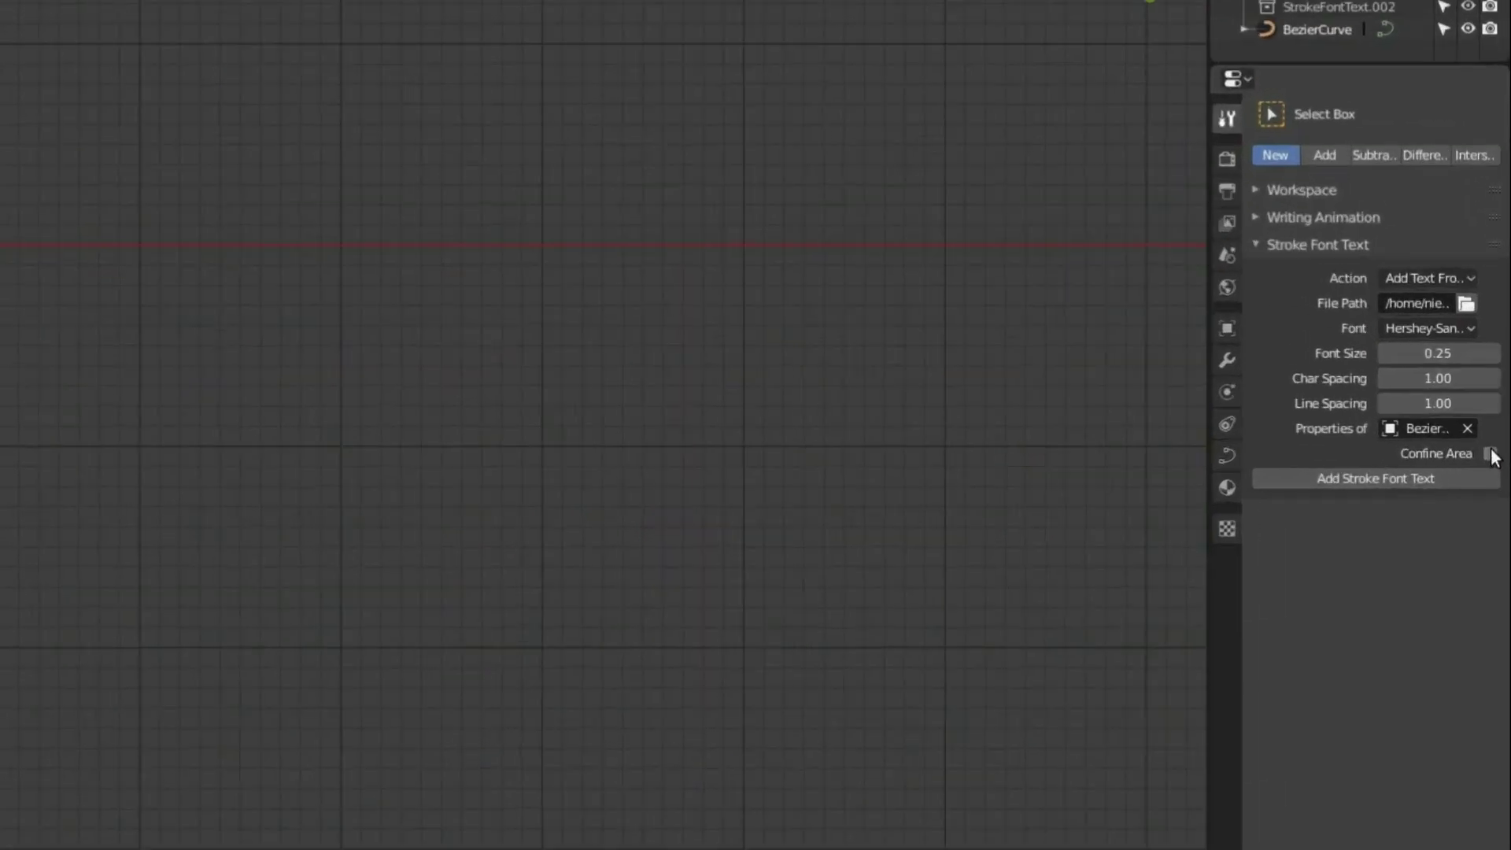
Step: Enable Confine Area with Justified horizontal and Center vertical alignment, and add the chapter3.txt stroke text
click(1471, 411)
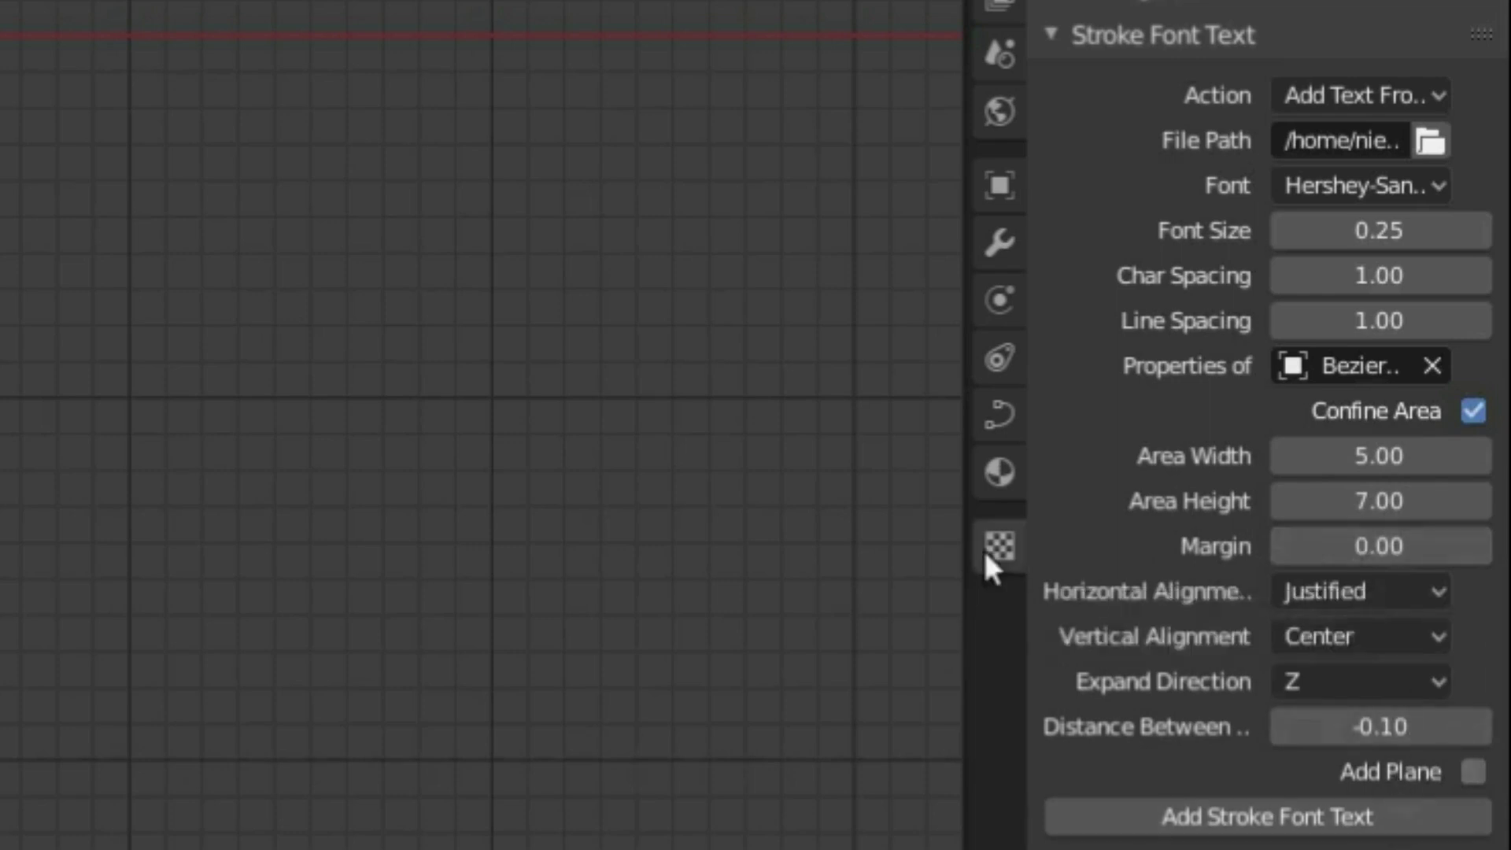
click(1296, 597)
click(1296, 596)
click(1342, 647)
click(1344, 652)
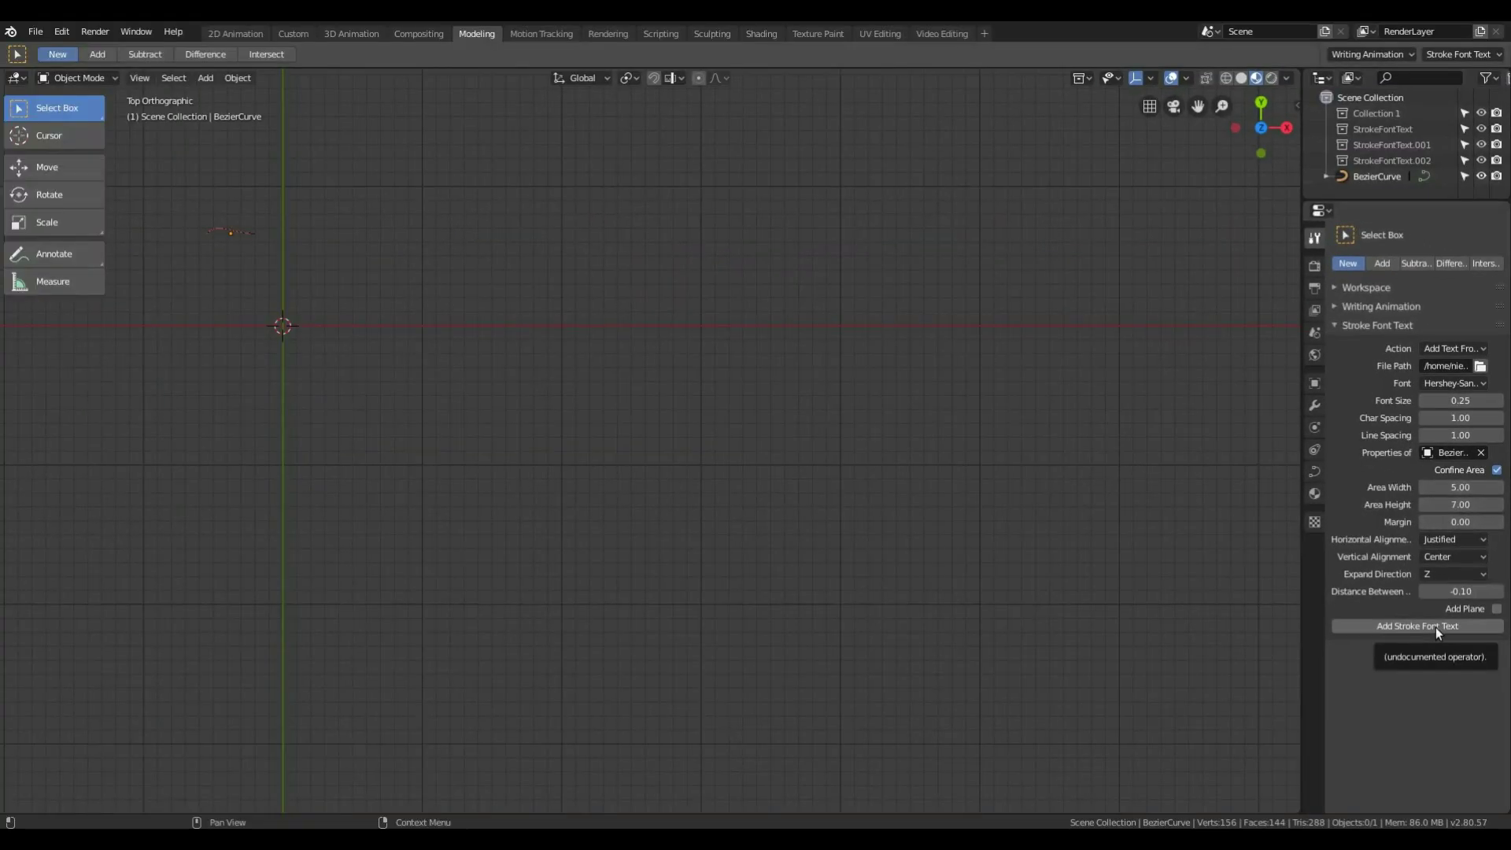
click(1436, 626)
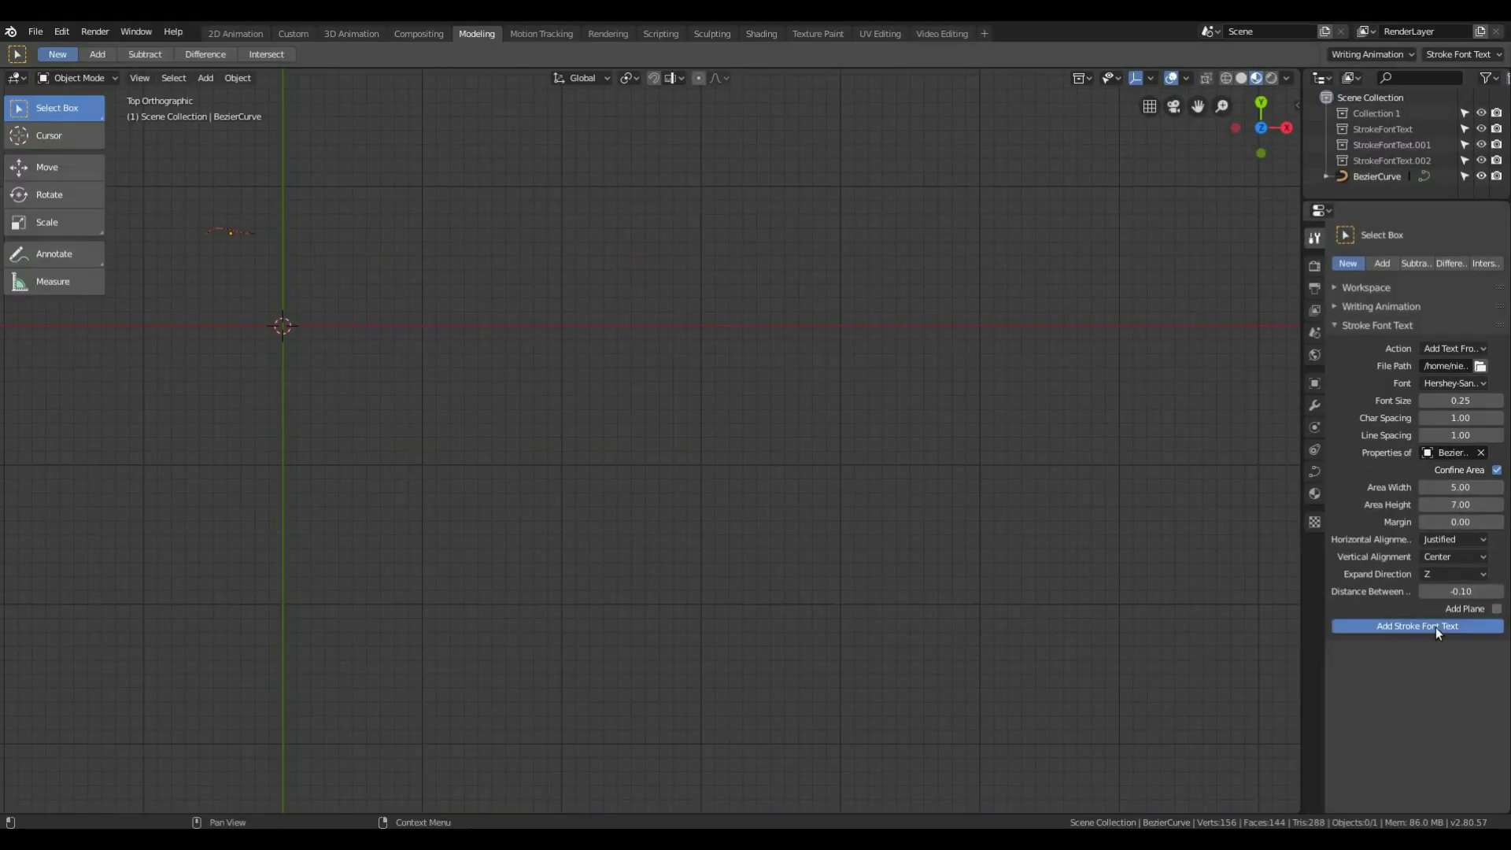
Step: Hide the four StrokeFontTextBox collections and show them one at a time to examine the text boxes in perspective
mouse_move(983, 566)
middle_down()
mouse_move(978, 496)
mouse_move(1025, 385)
mouse_move(978, 485)
mouse_move(993, 490)
mouse_move(1015, 455)
mouse_move(1007, 467)
middle_up()
mouse_move(864, 399)
middle_down()
mouse_move(849, 177)
mouse_move(841, 266)
middle_up()
mouse_move(783, 355)
middle_down()
mouse_move(742, 415)
mouse_move(787, 341)
mouse_move(558, 590)
middle_up()
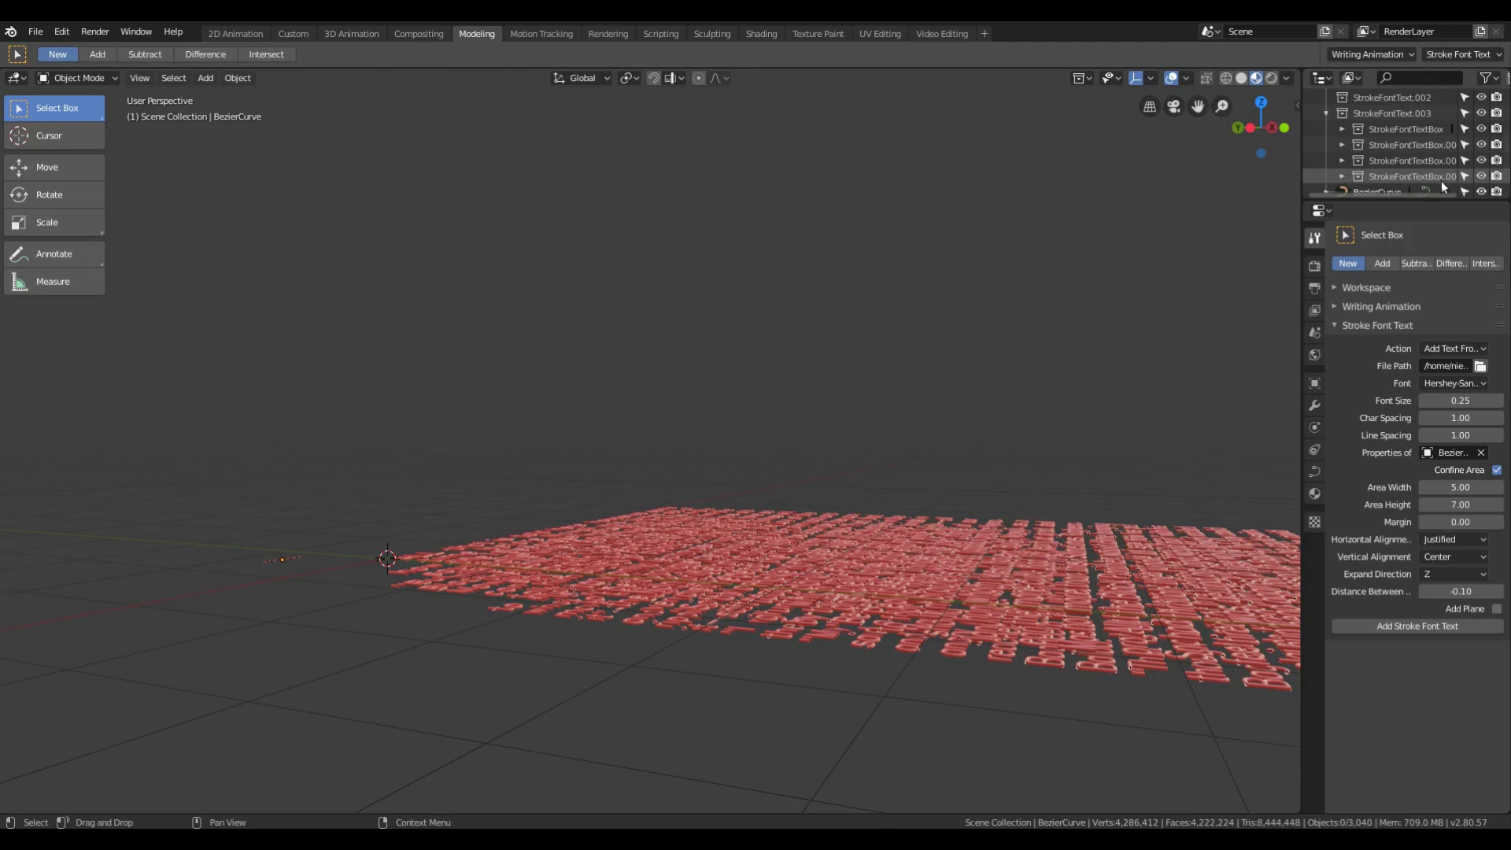
click(1481, 128)
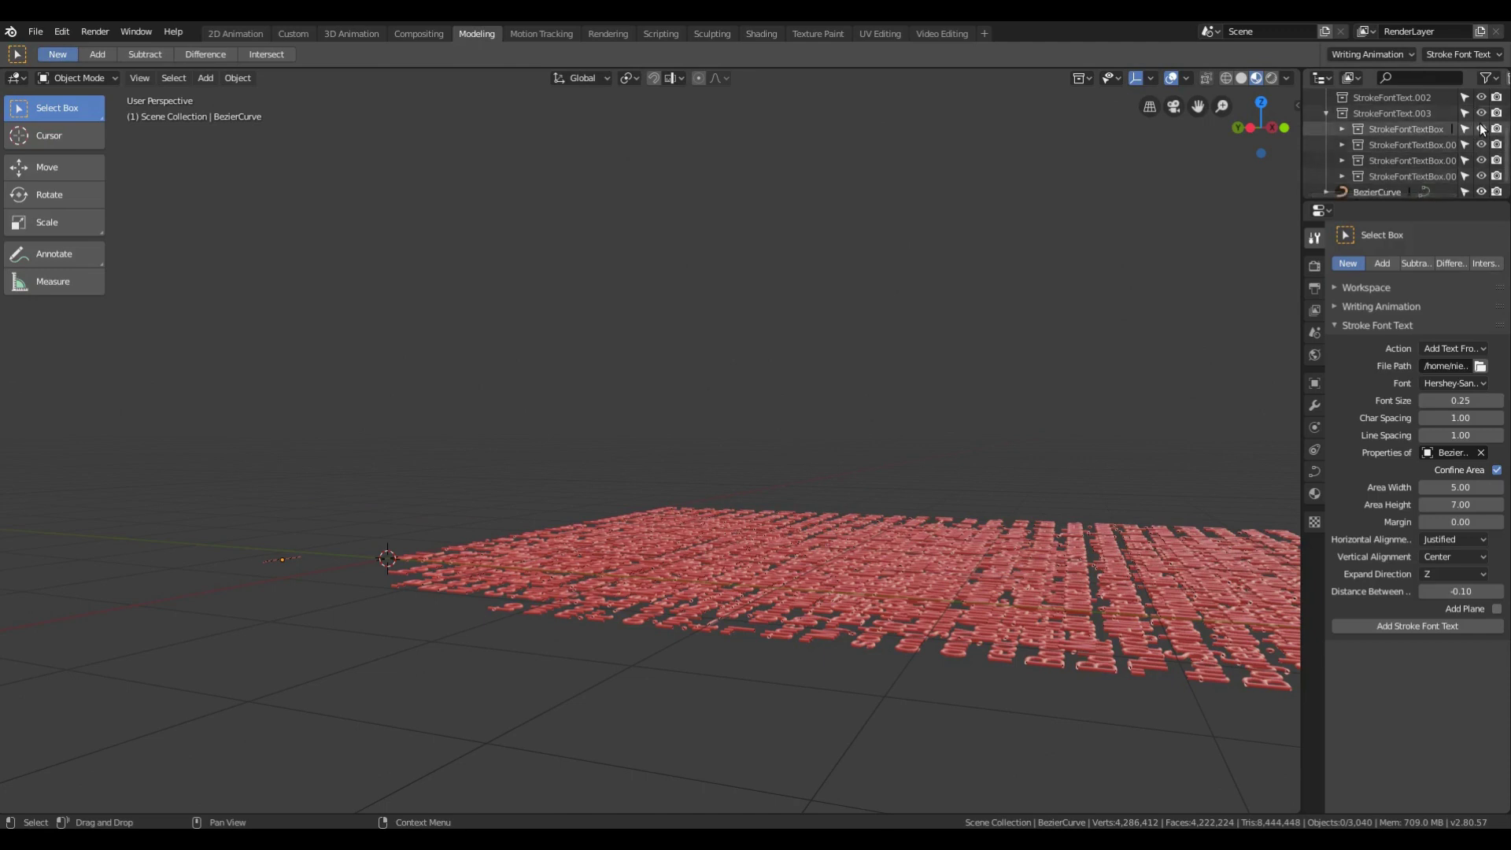
click(1481, 145)
click(1481, 161)
click(1481, 176)
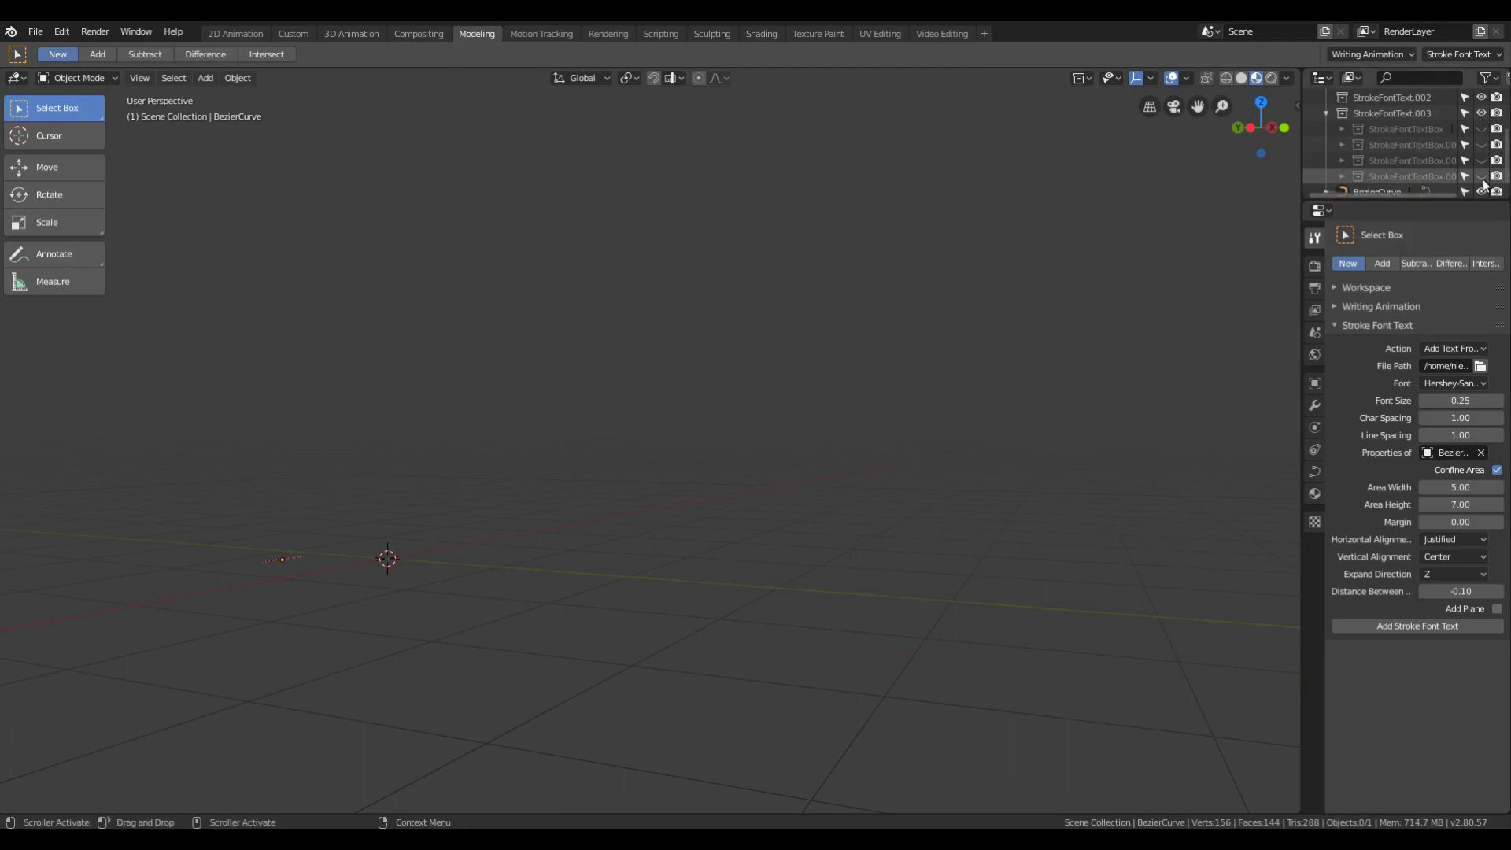
click(1481, 178)
middle_drag(1098, 332, 904, 370)
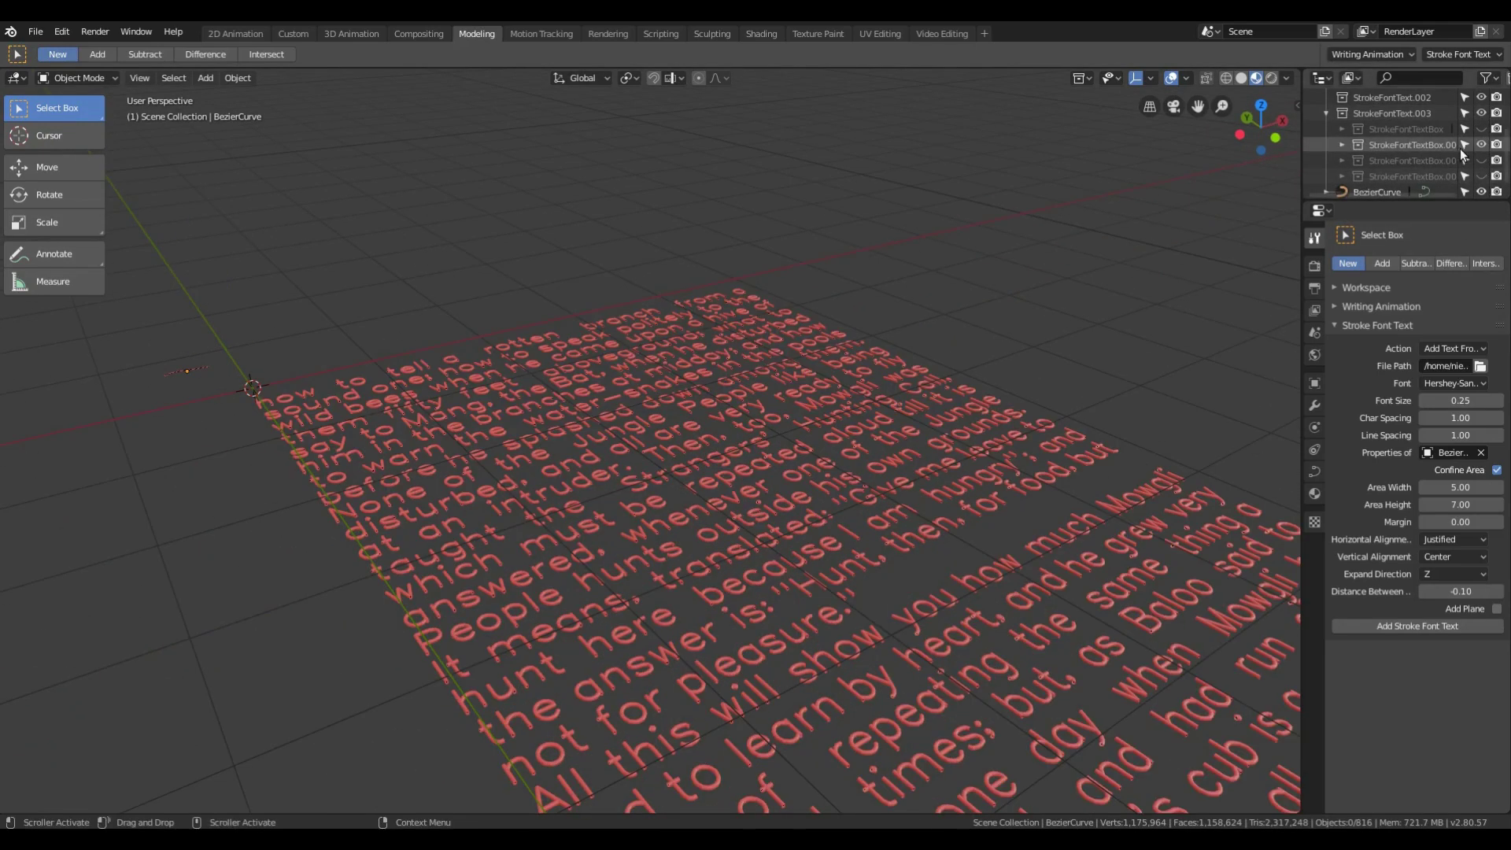
click(1481, 176)
Step: Delete the StrokeFontText.003 collection with its four text boxes
right_click(1392, 112)
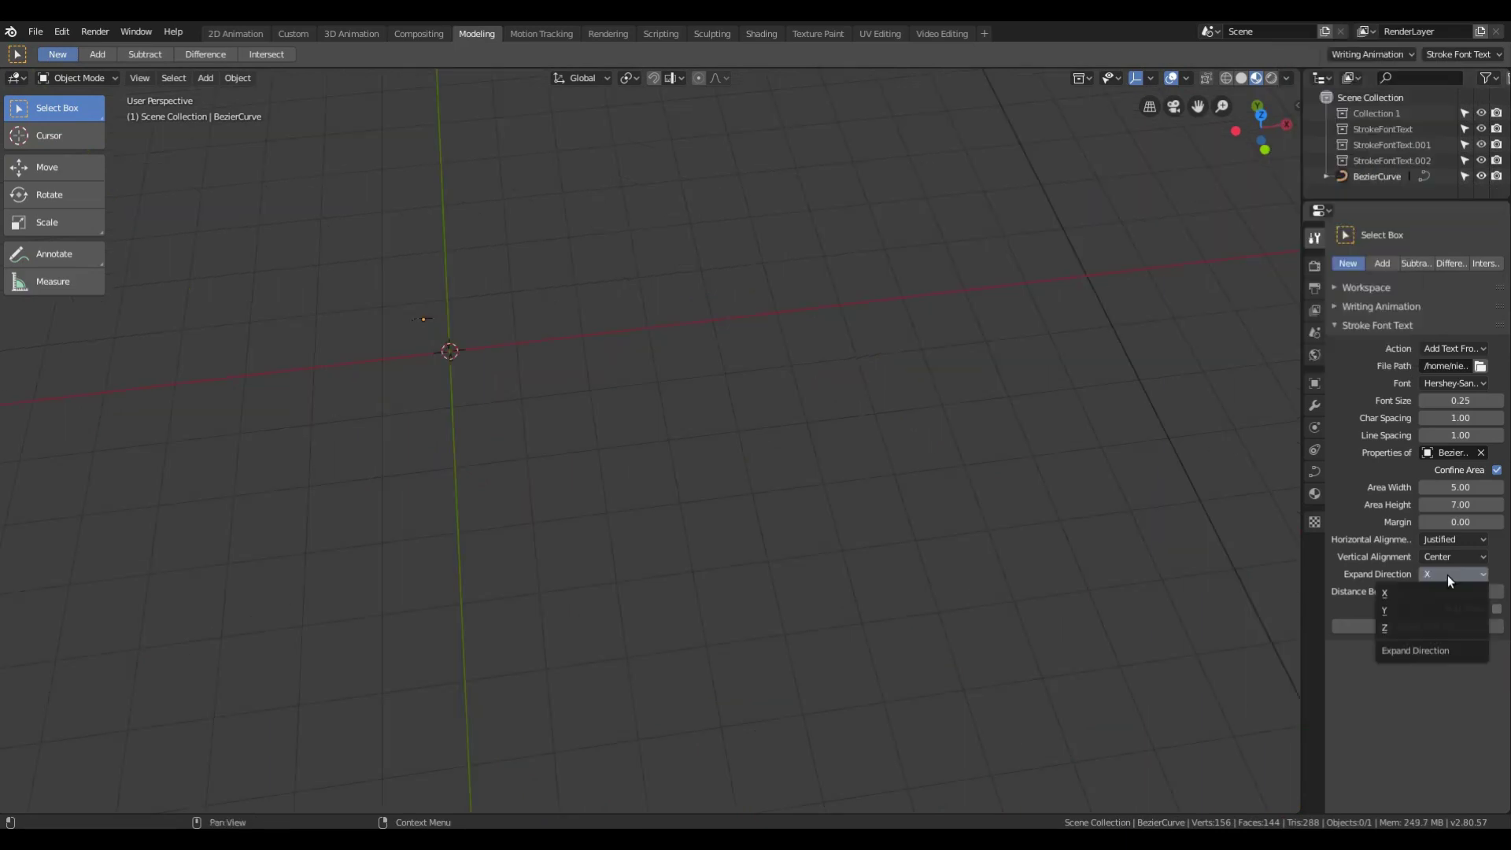
Step: Set the text boxes to expand along X with a distance of 0.50 between them and add the stroke text
click(1446, 589)
click(1459, 592)
key(BackSpace)
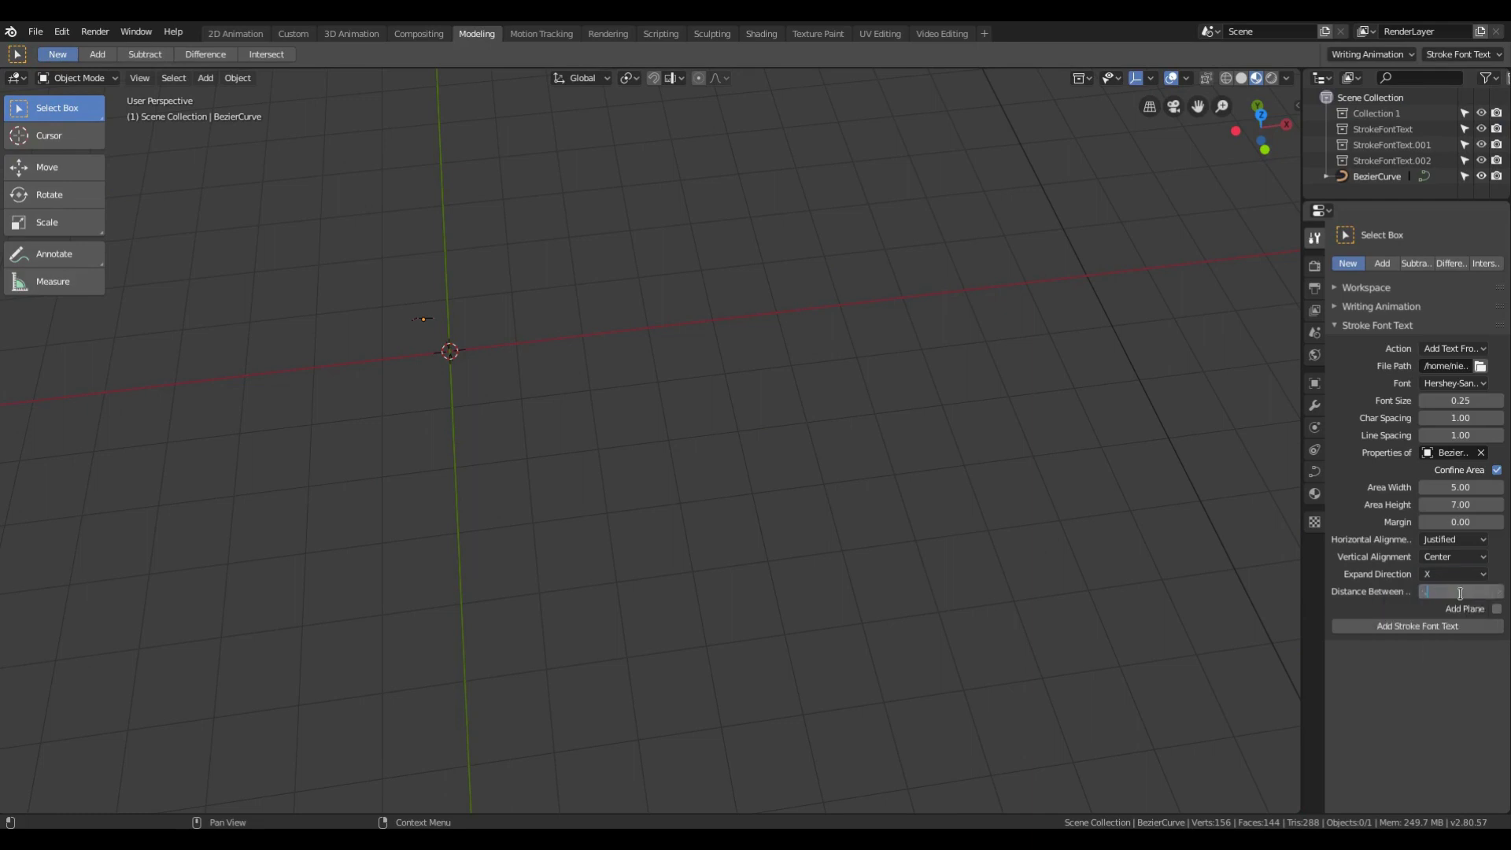
key(Return)
click(1423, 625)
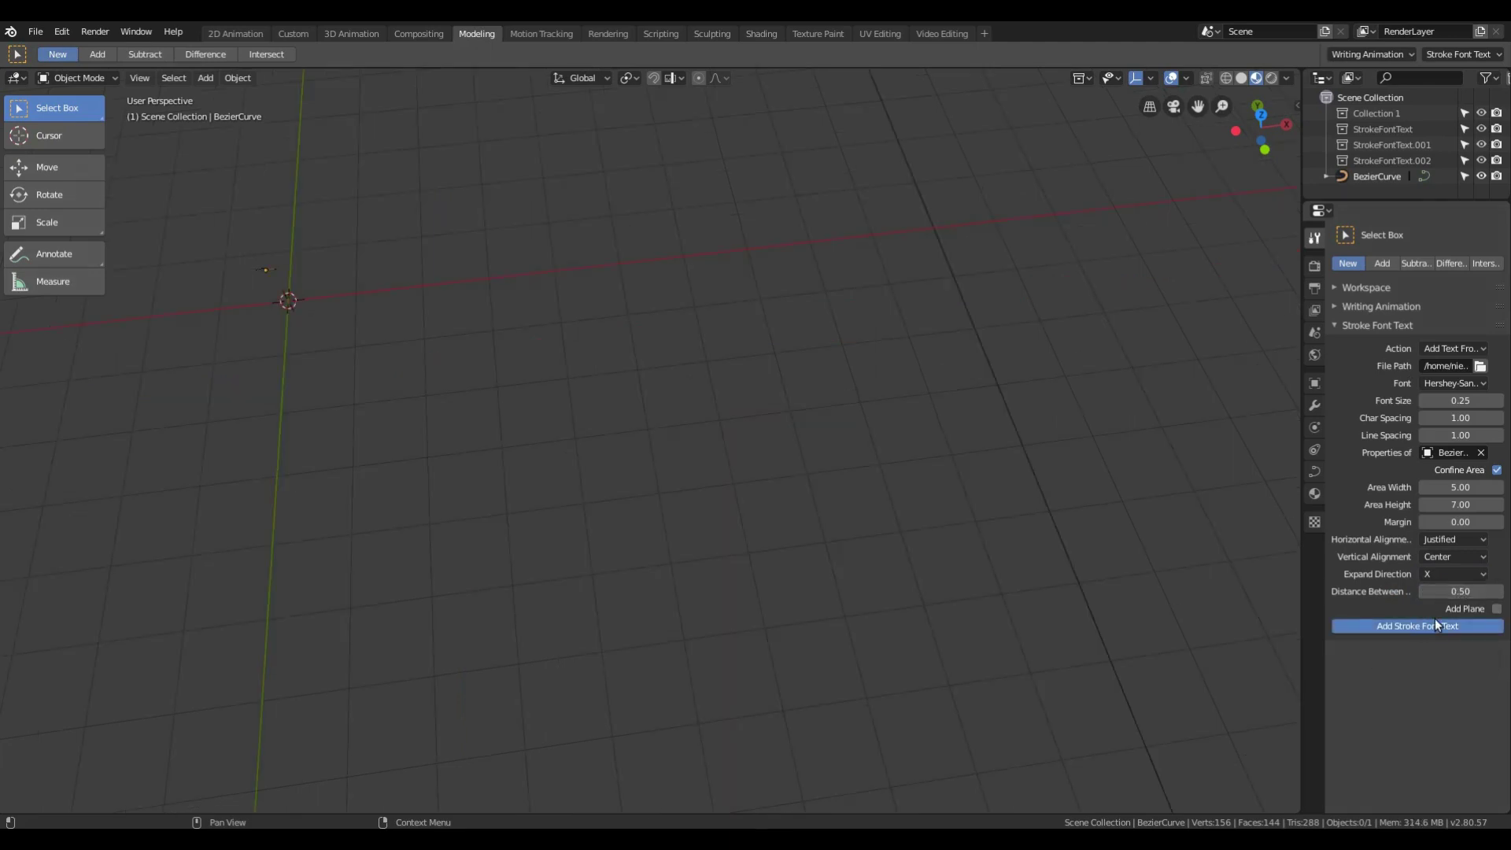
scroll(1239, 587, down, 3)
mouse_move(1239, 587)
middle_down()
mouse_move(1243, 499)
mouse_move(1125, 531)
mouse_move(1081, 503)
middle_up()
scroll(1125, 531, up, 6)
scroll(1081, 502, down, 5)
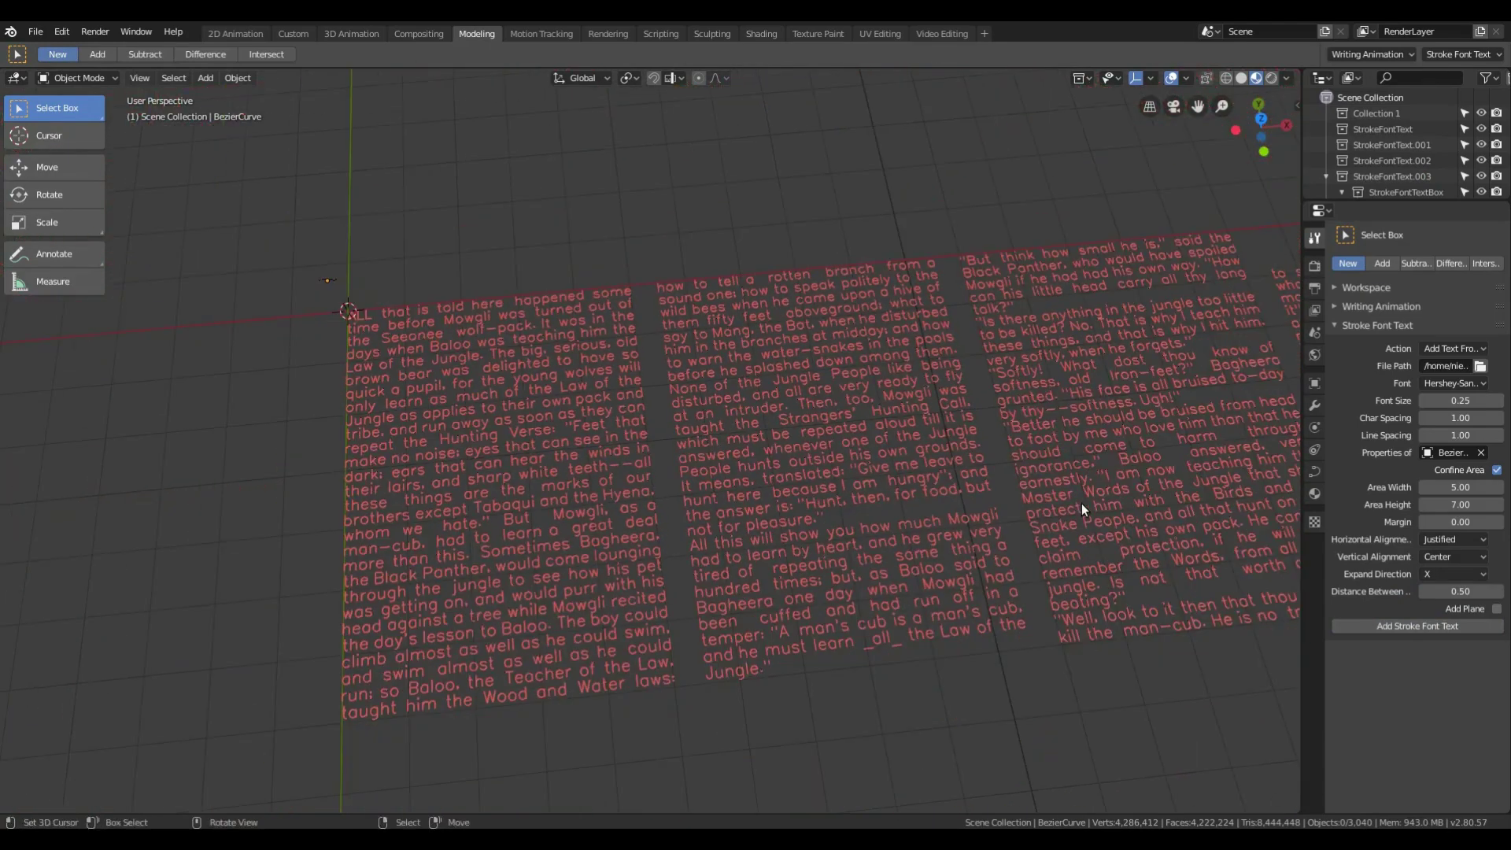
Step: Delete the row of text boxes and add the stroke text again with the boxes expanding along Y
right_click(1410, 178)
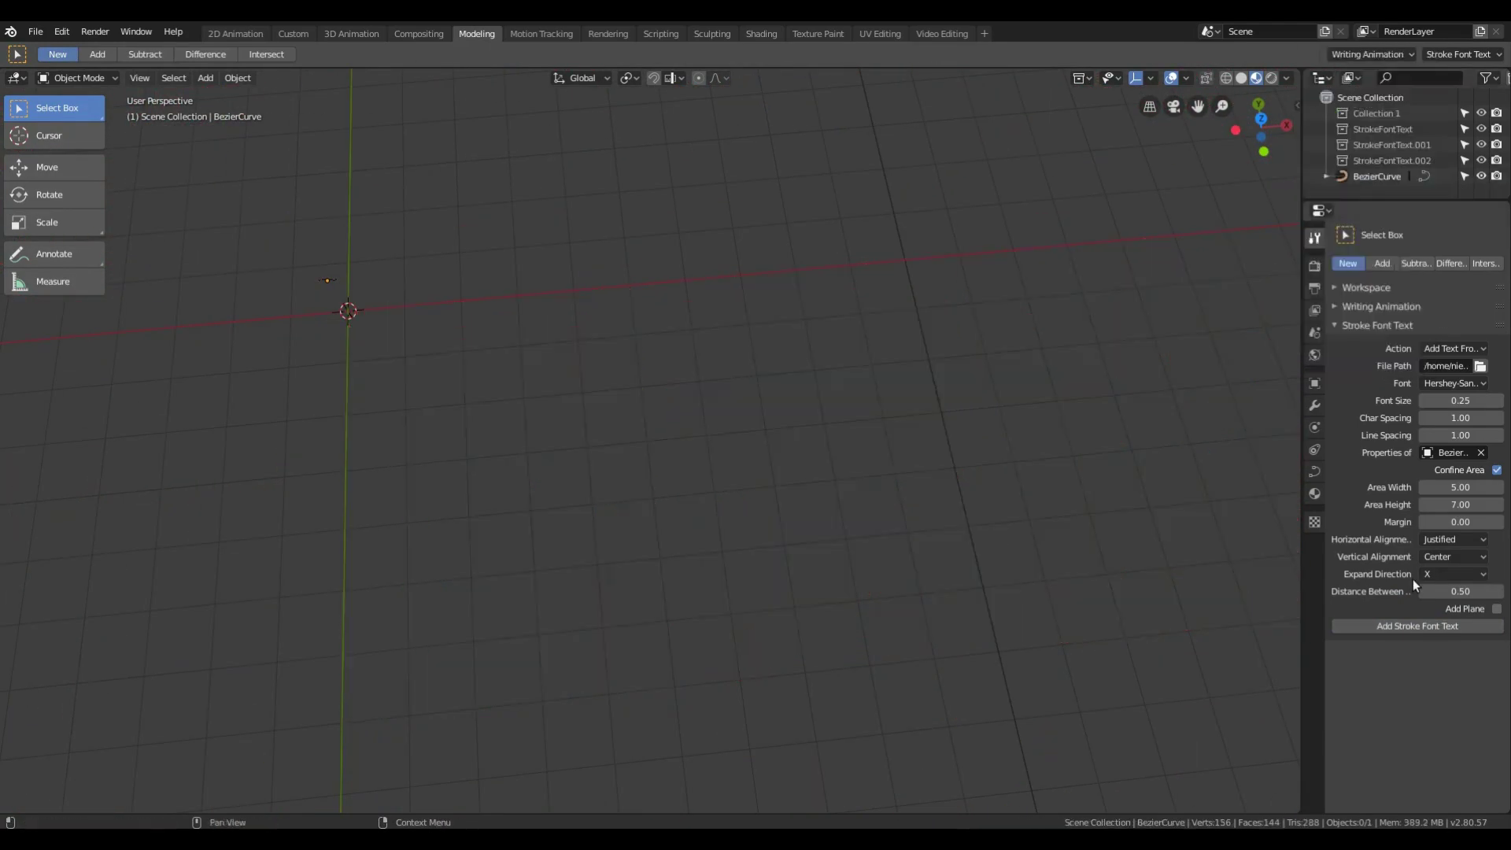
click(1452, 573)
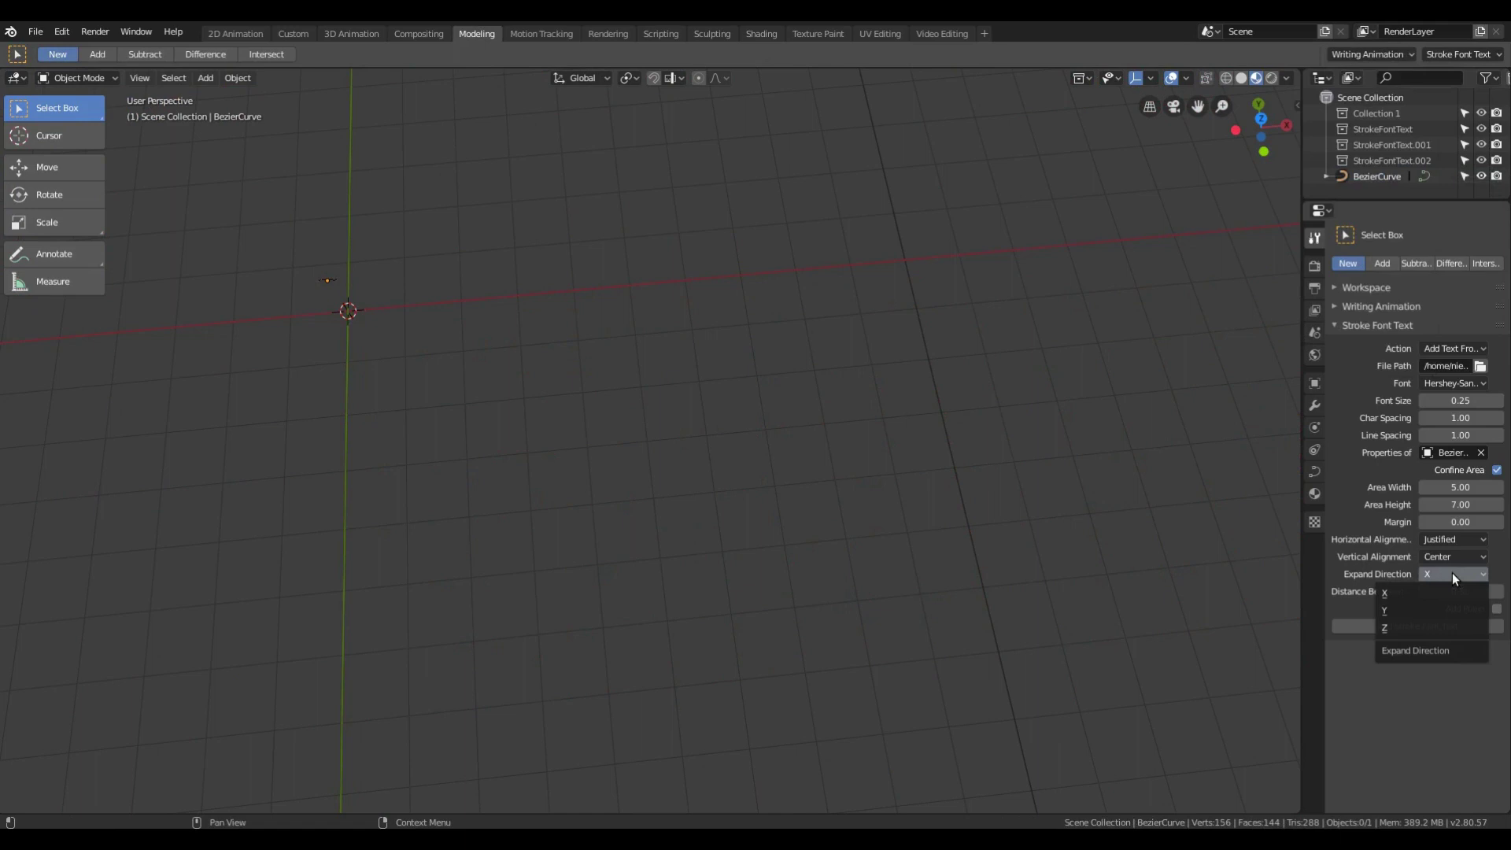
click(1438, 615)
click(1442, 629)
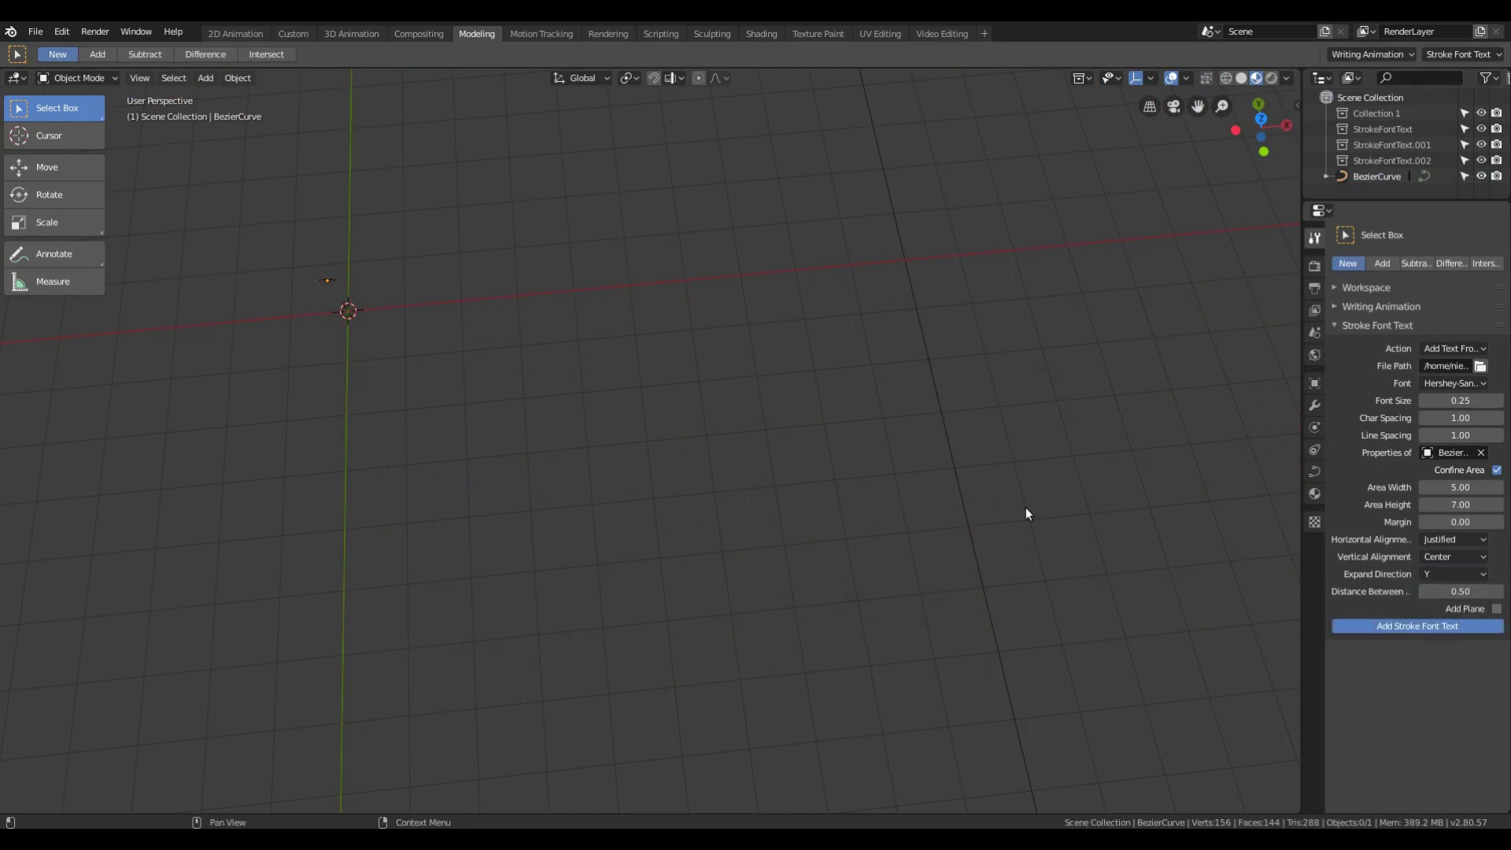
scroll(1026, 507, down, 2)
scroll(1010, 464, up, 5)
scroll(1013, 473, down, 5)
scroll(985, 465, up, 4)
Step: Remove the Y-direction text and add it again expanding along X with a plane behind each text box
key(ctrl+z)
click(1496, 610)
click(1457, 576)
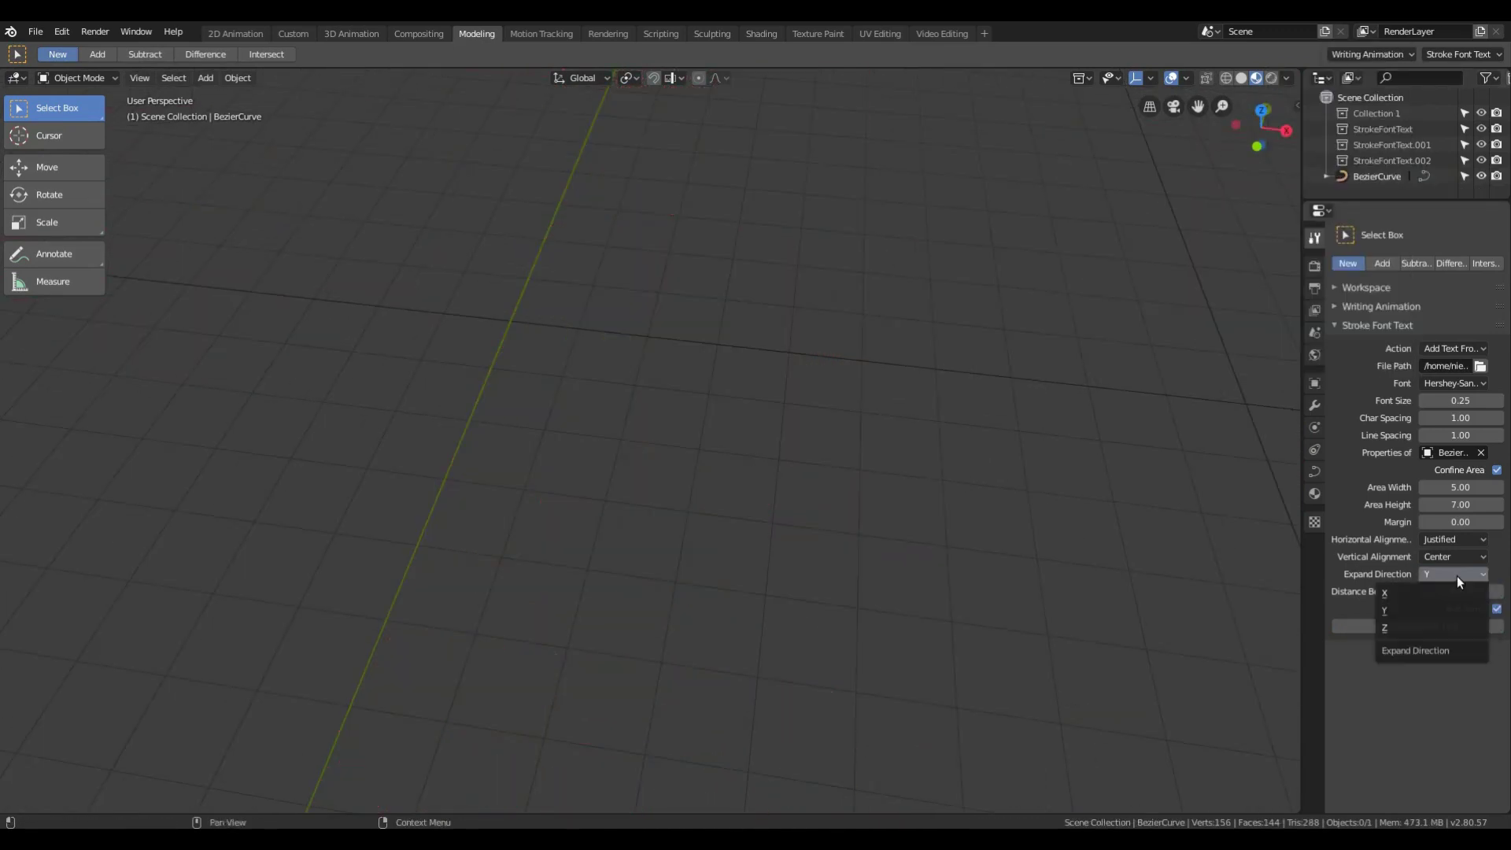
click(1452, 593)
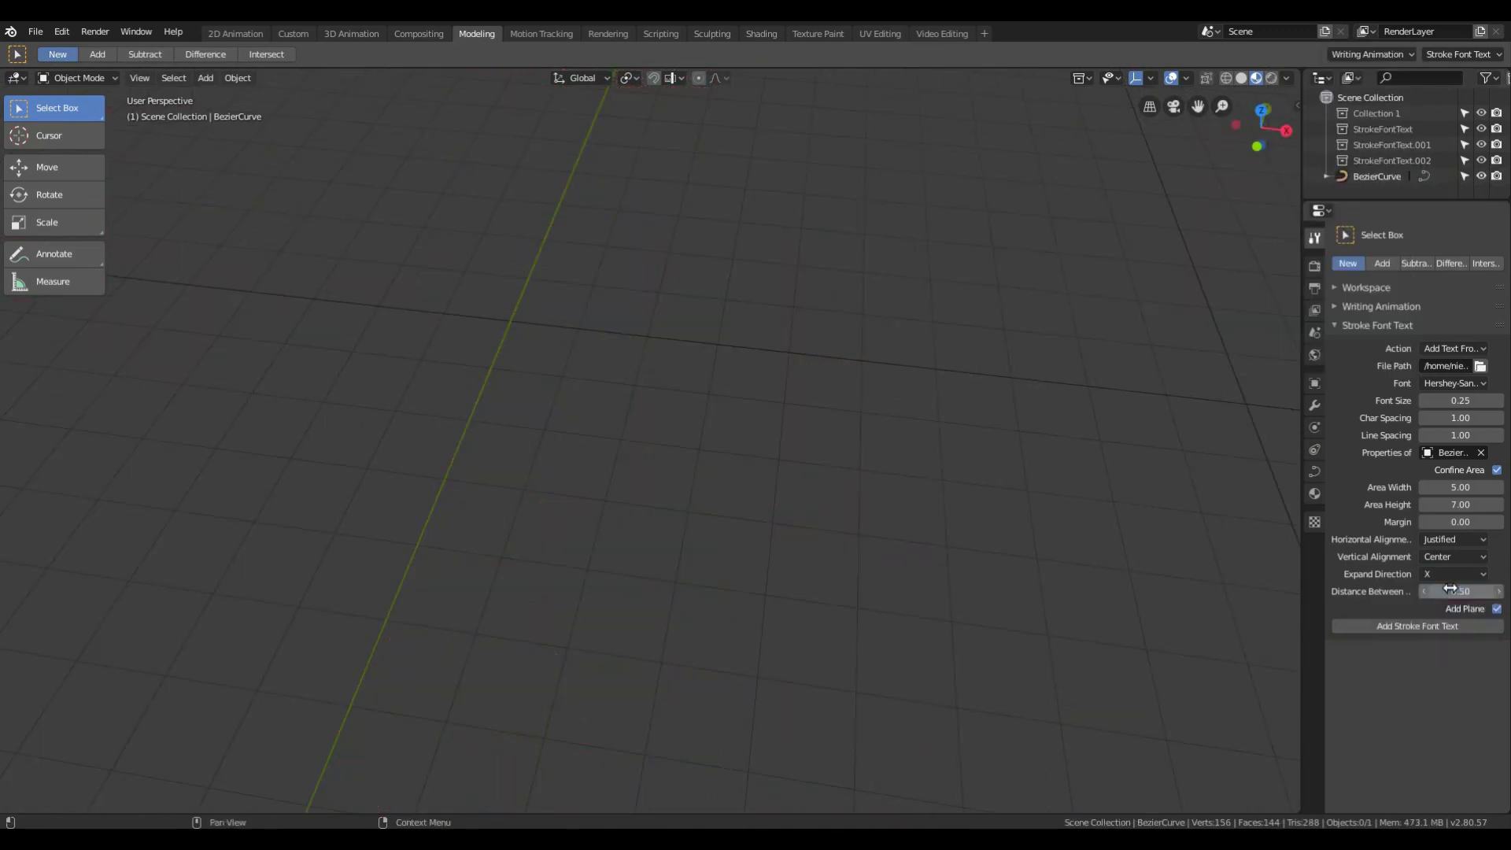
click(1429, 625)
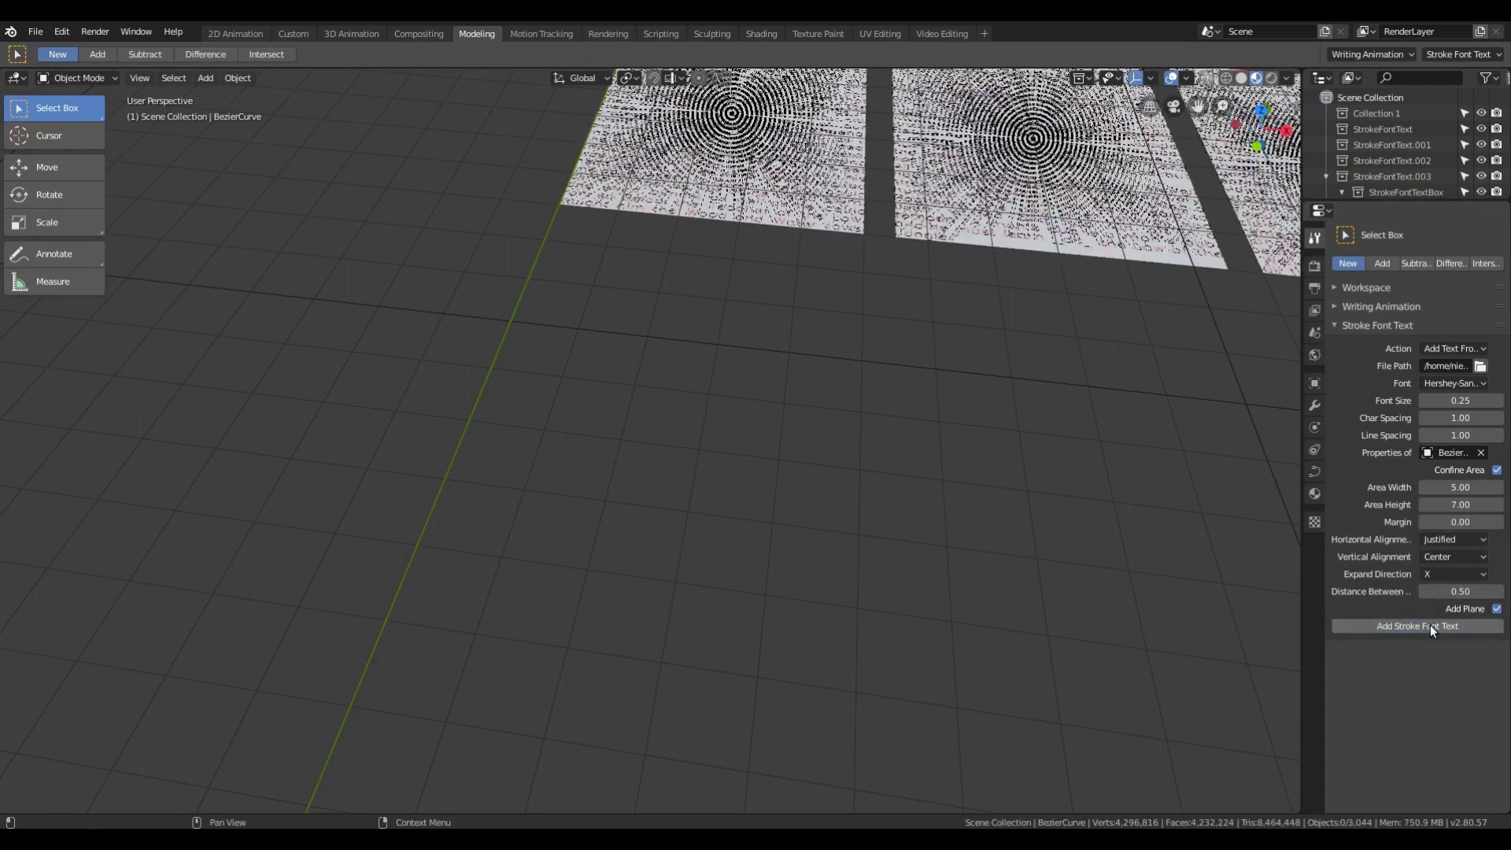
mouse_move(976, 125)
shift+middle_down()
mouse_move(938, 217)
mouse_move(803, 422)
mouse_move(809, 464)
mouse_move(848, 488)
shift+middle_up()
scroll(847, 485, up, 4)
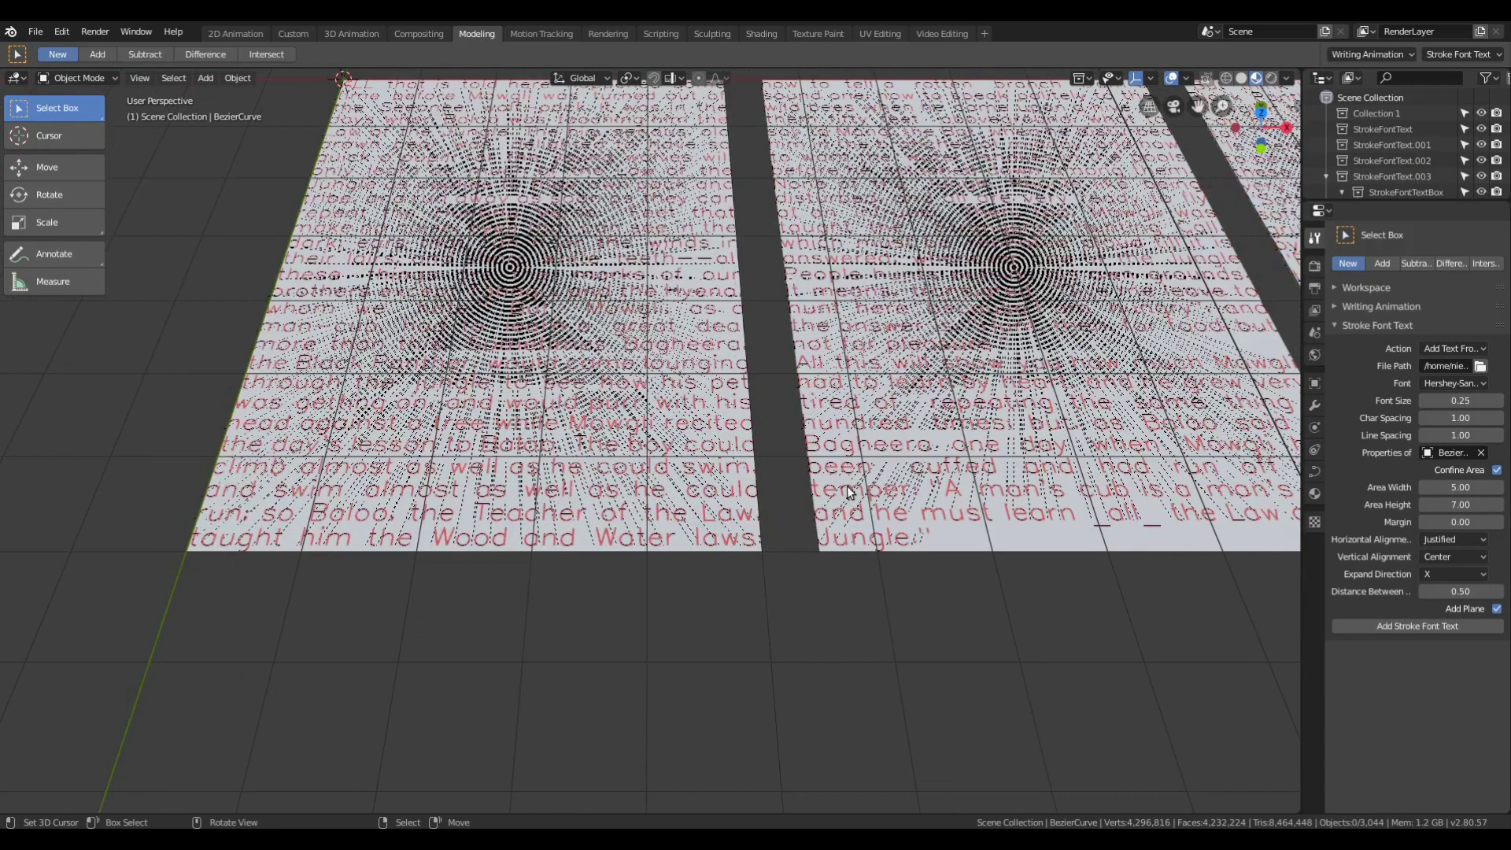
Step: Turn off the relationship lines in the viewport overlays
click(1173, 76)
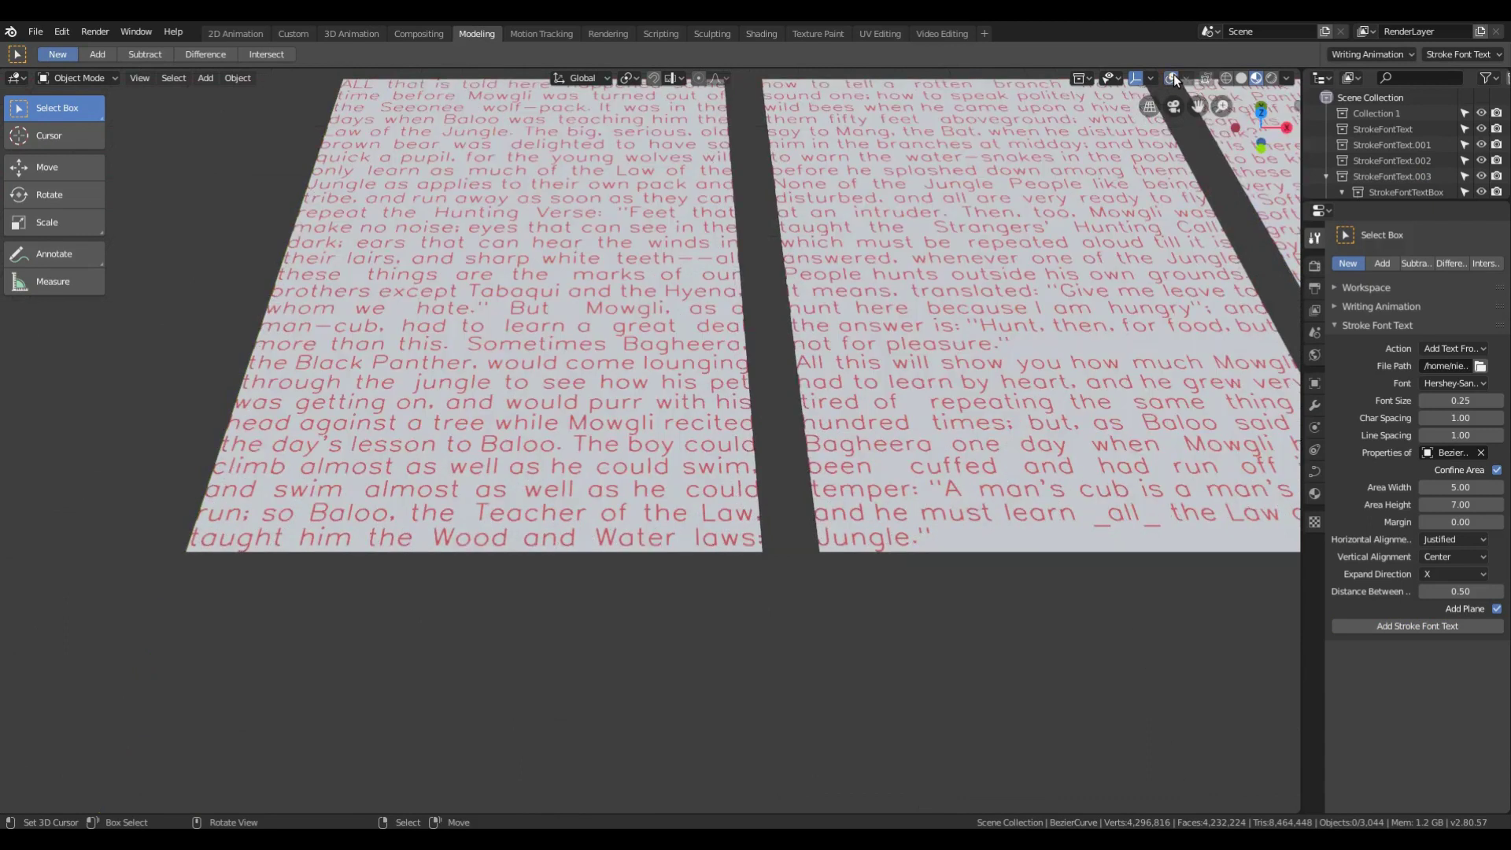
click(1172, 76)
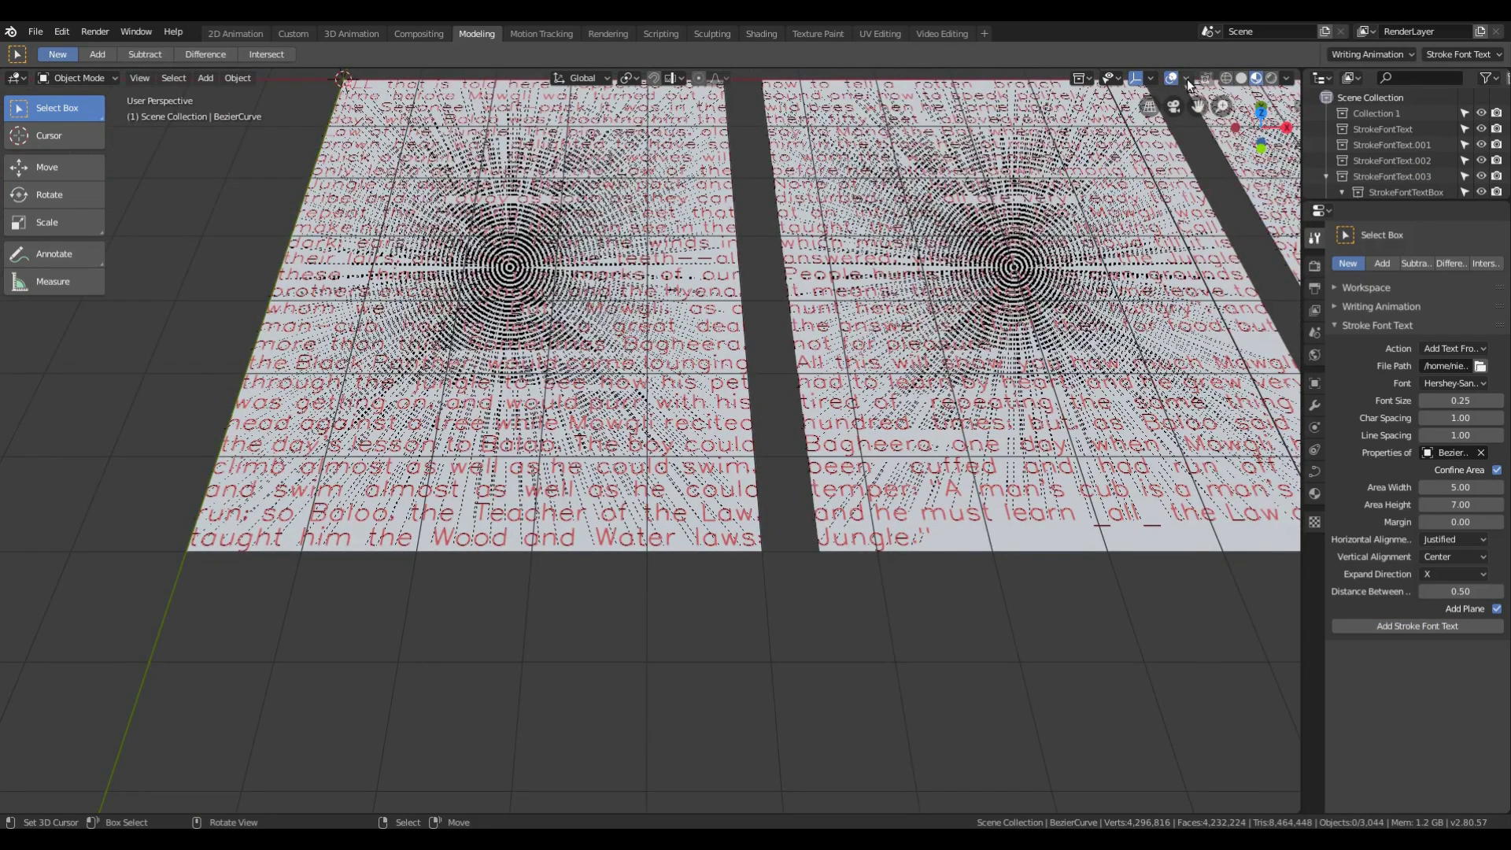
click(1186, 79)
click(1090, 284)
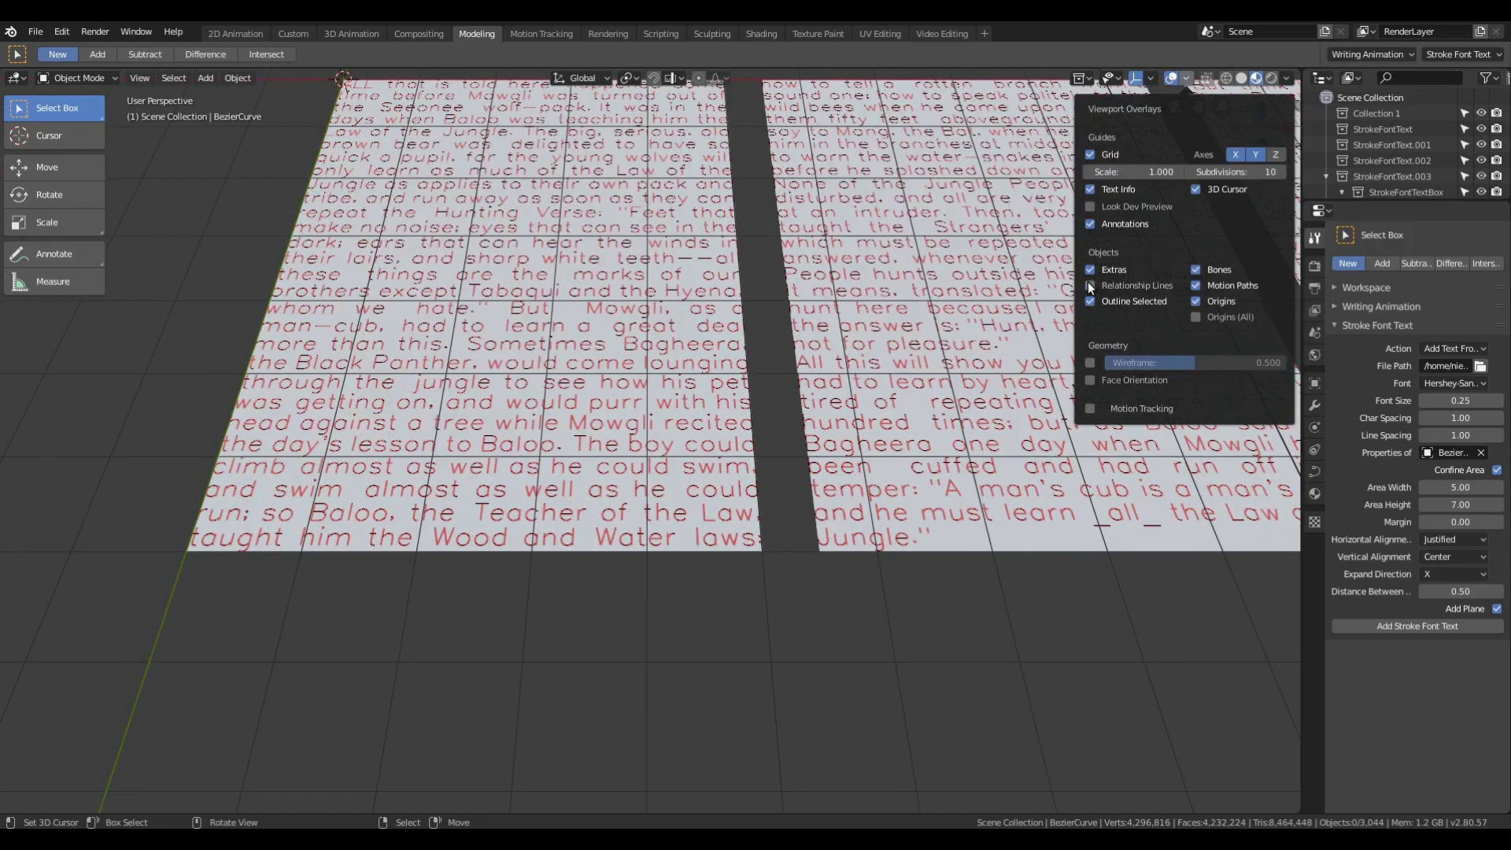
Step: Try to move the plane behind the first text box
click(484, 535)
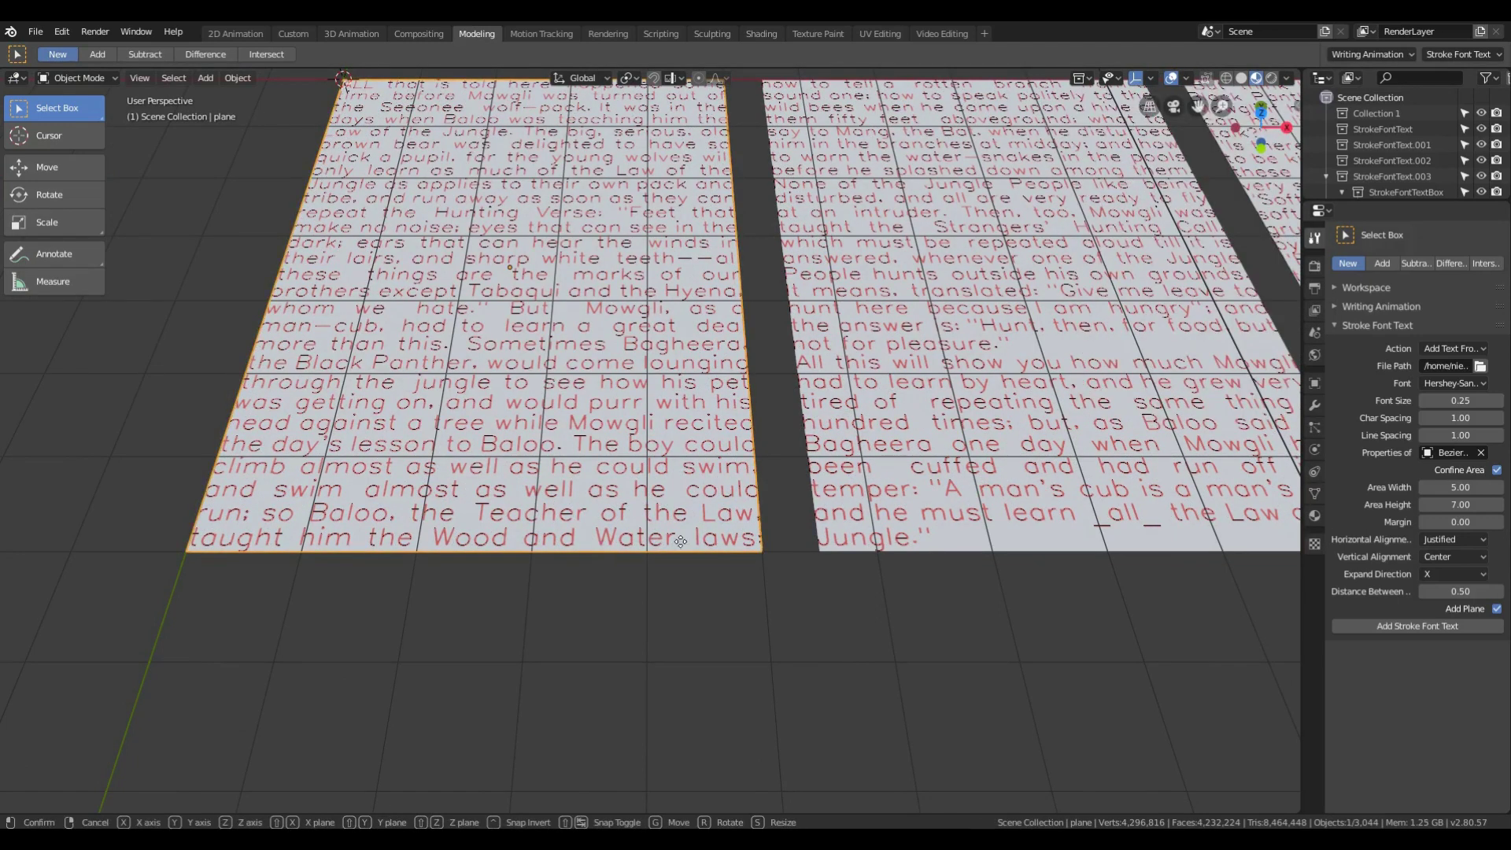
key(g)
right_click(616, 538)
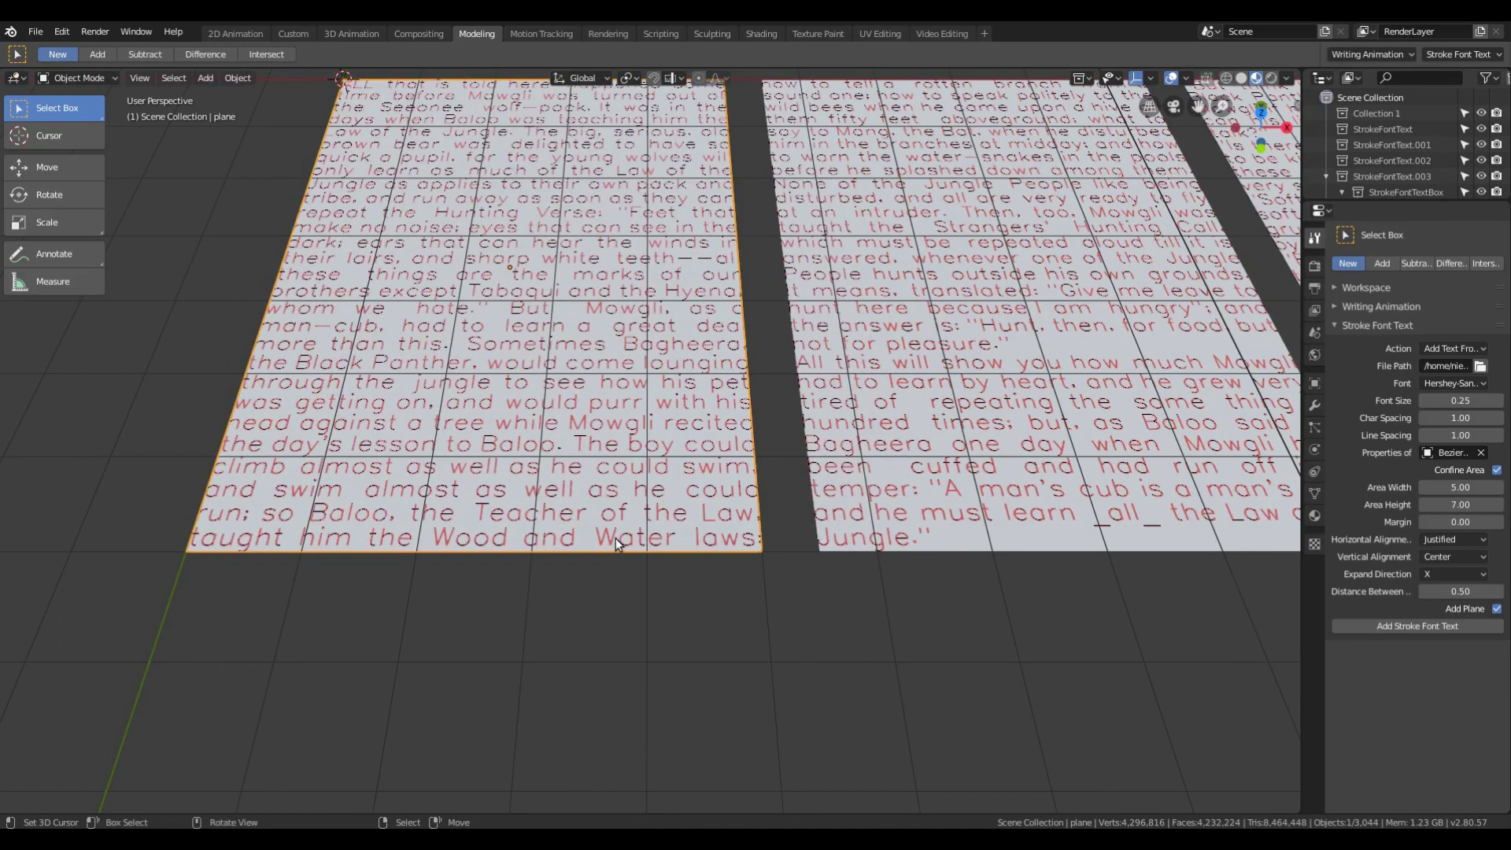
Step: Remove the current text and add it again in the Custom-Script font with a box margin of 0.10
key(ctrl+z)
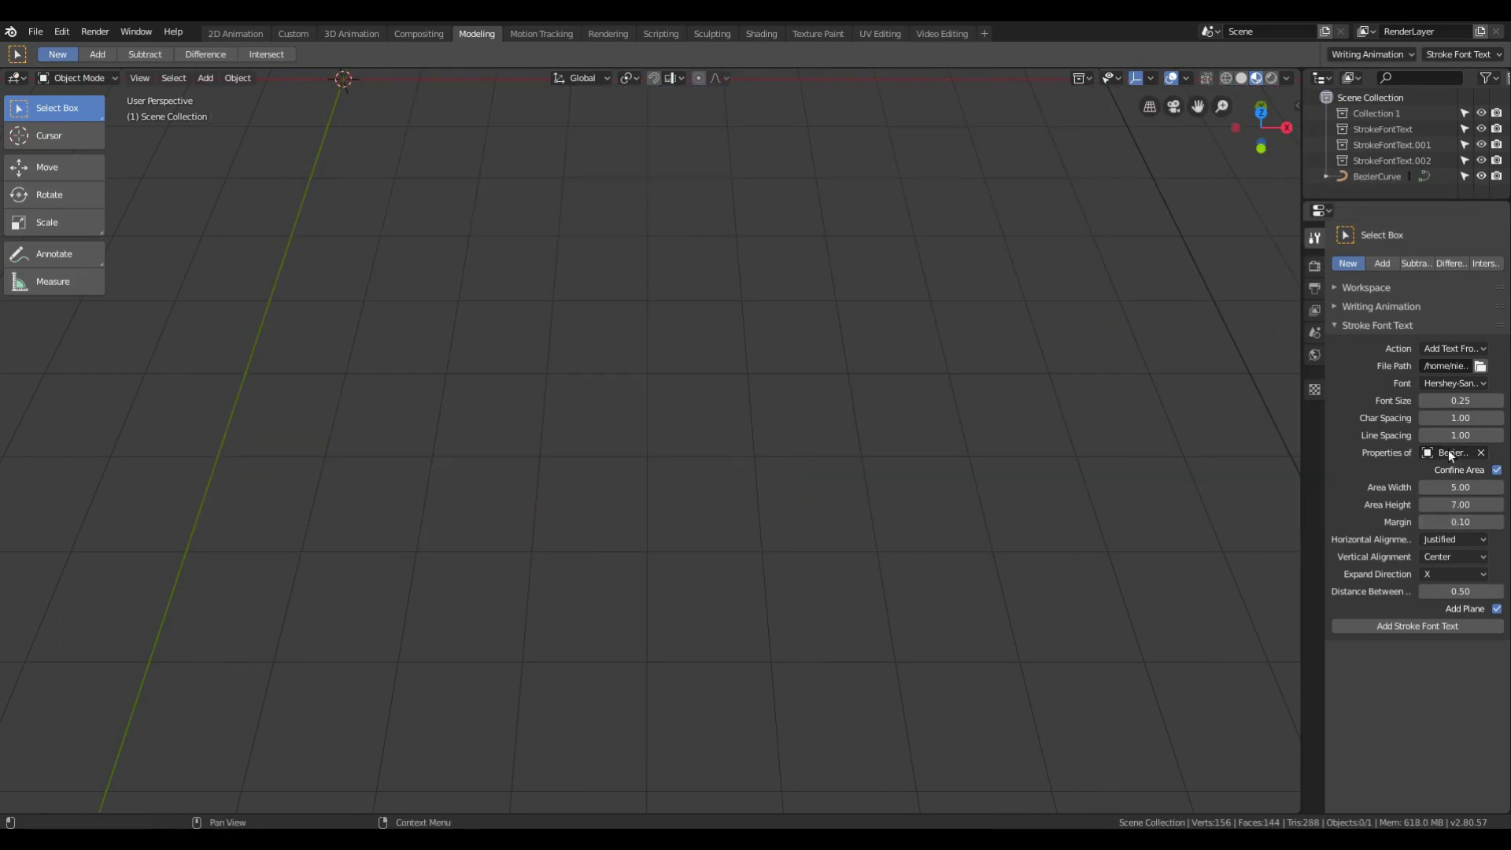
click(1427, 379)
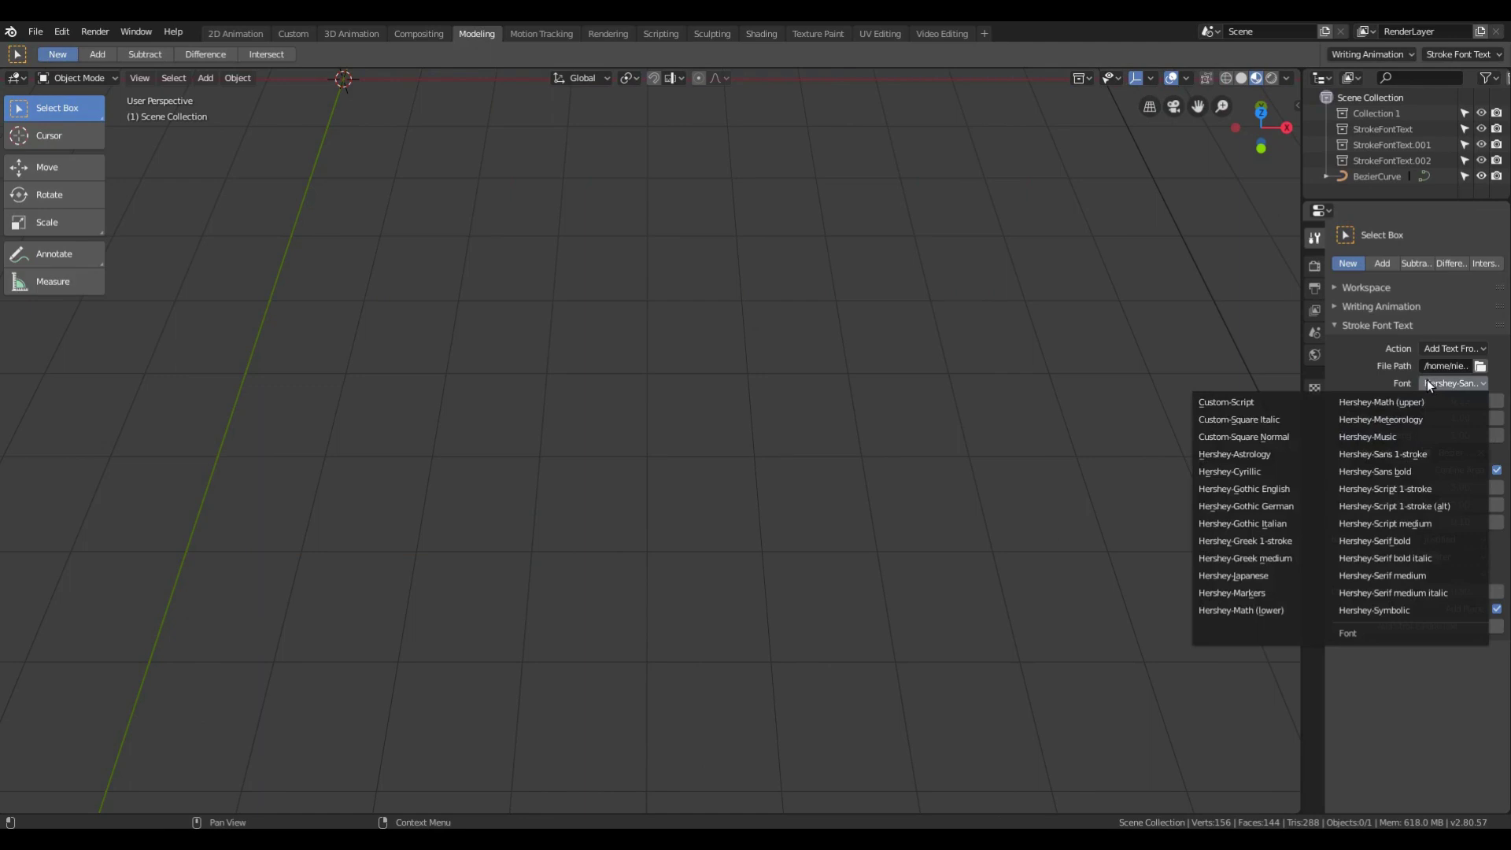
click(1295, 398)
click(1413, 621)
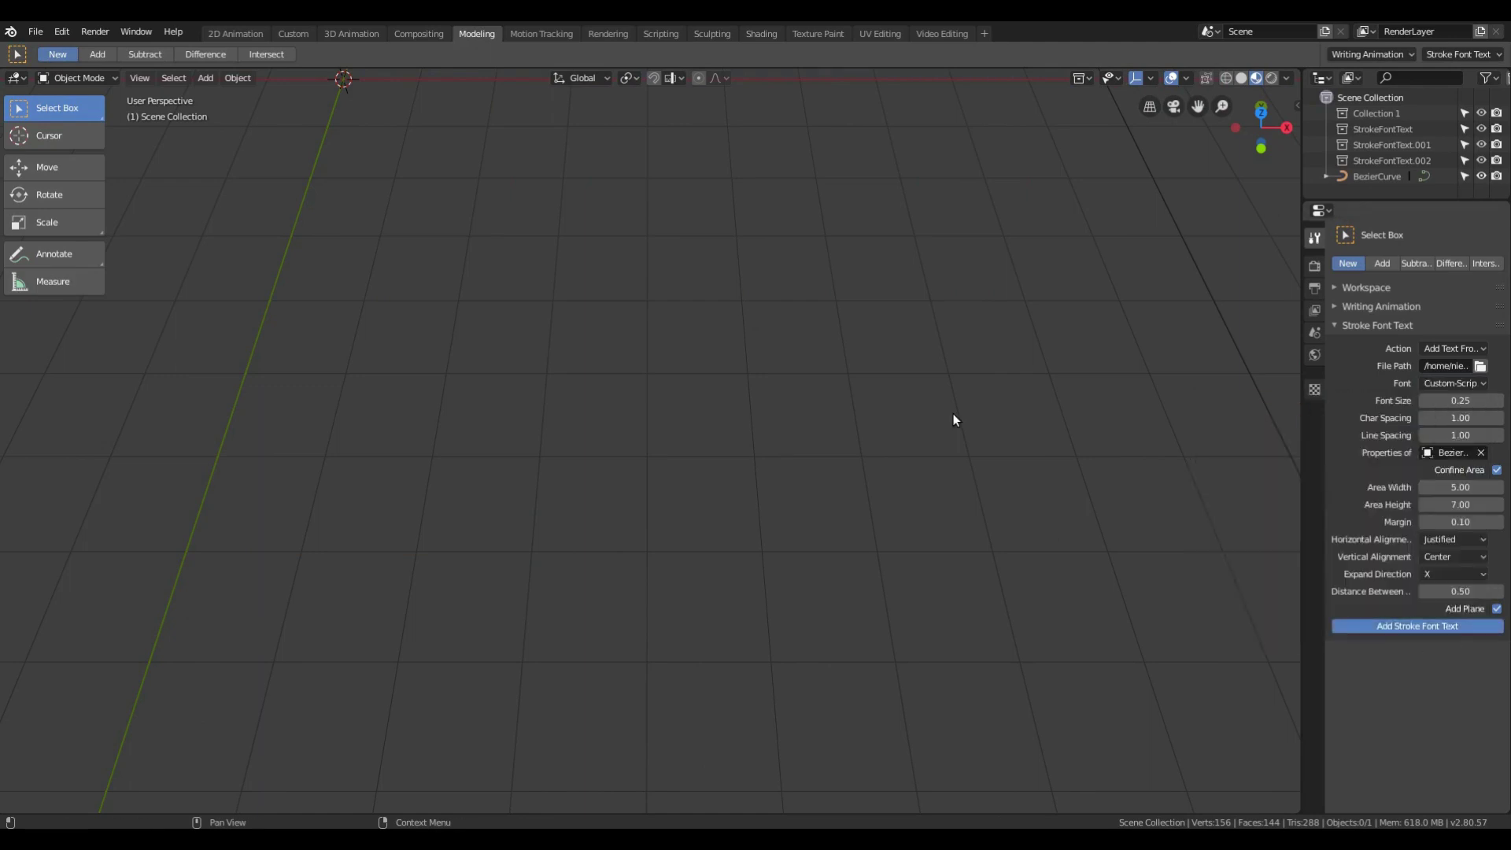
scroll(959, 403, down, 3)
middle_drag(910, 538, 946, 537)
scroll(961, 501, up, 4)
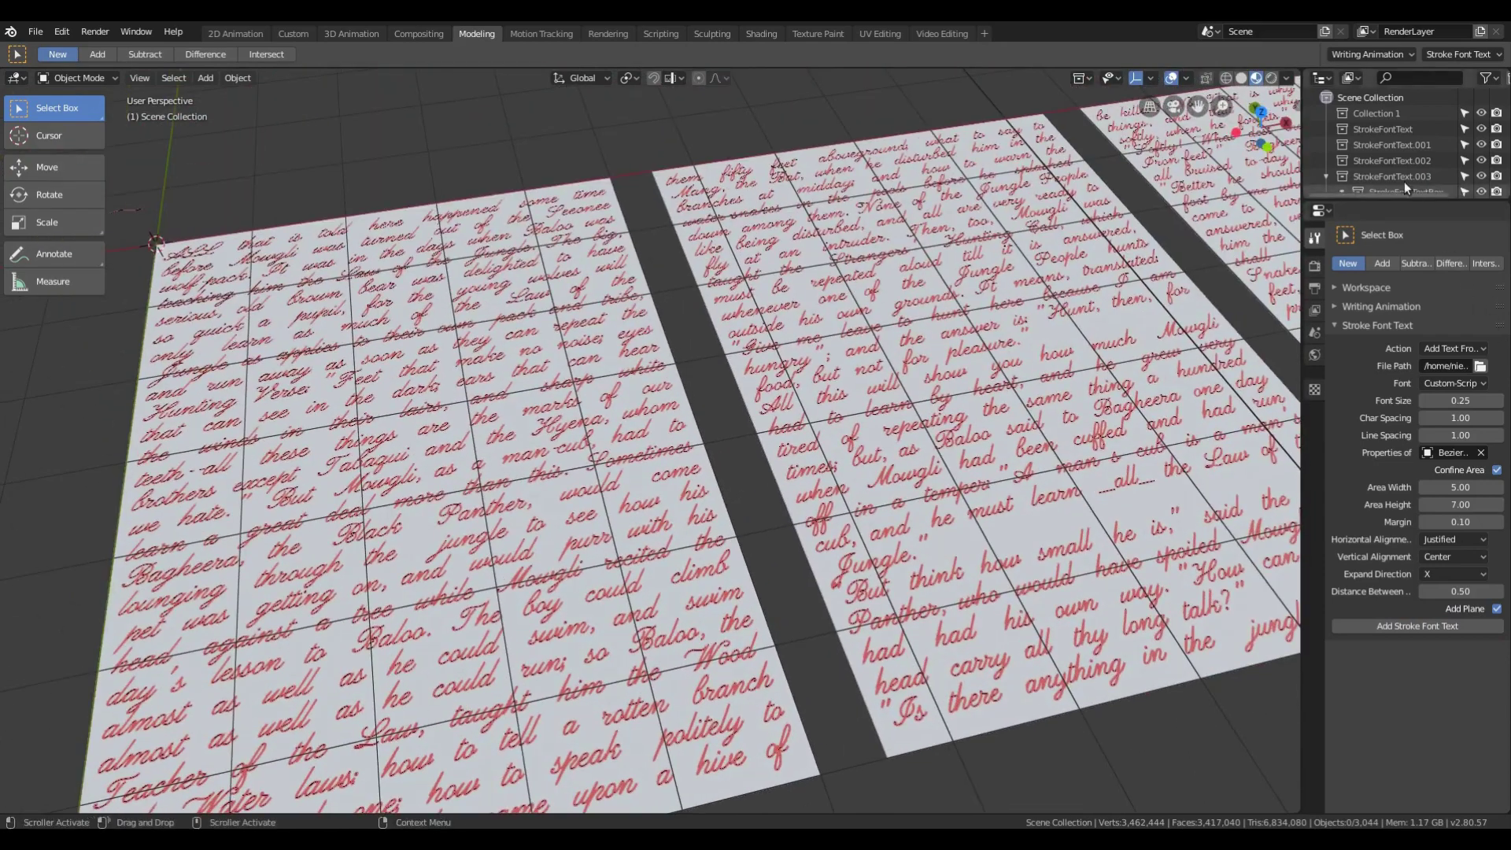
middle_drag(917, 458, 951, 453)
Step: Delete the script text collection with its hierarchy and add the text again with the boxes expanding along Z
right_click(1378, 172)
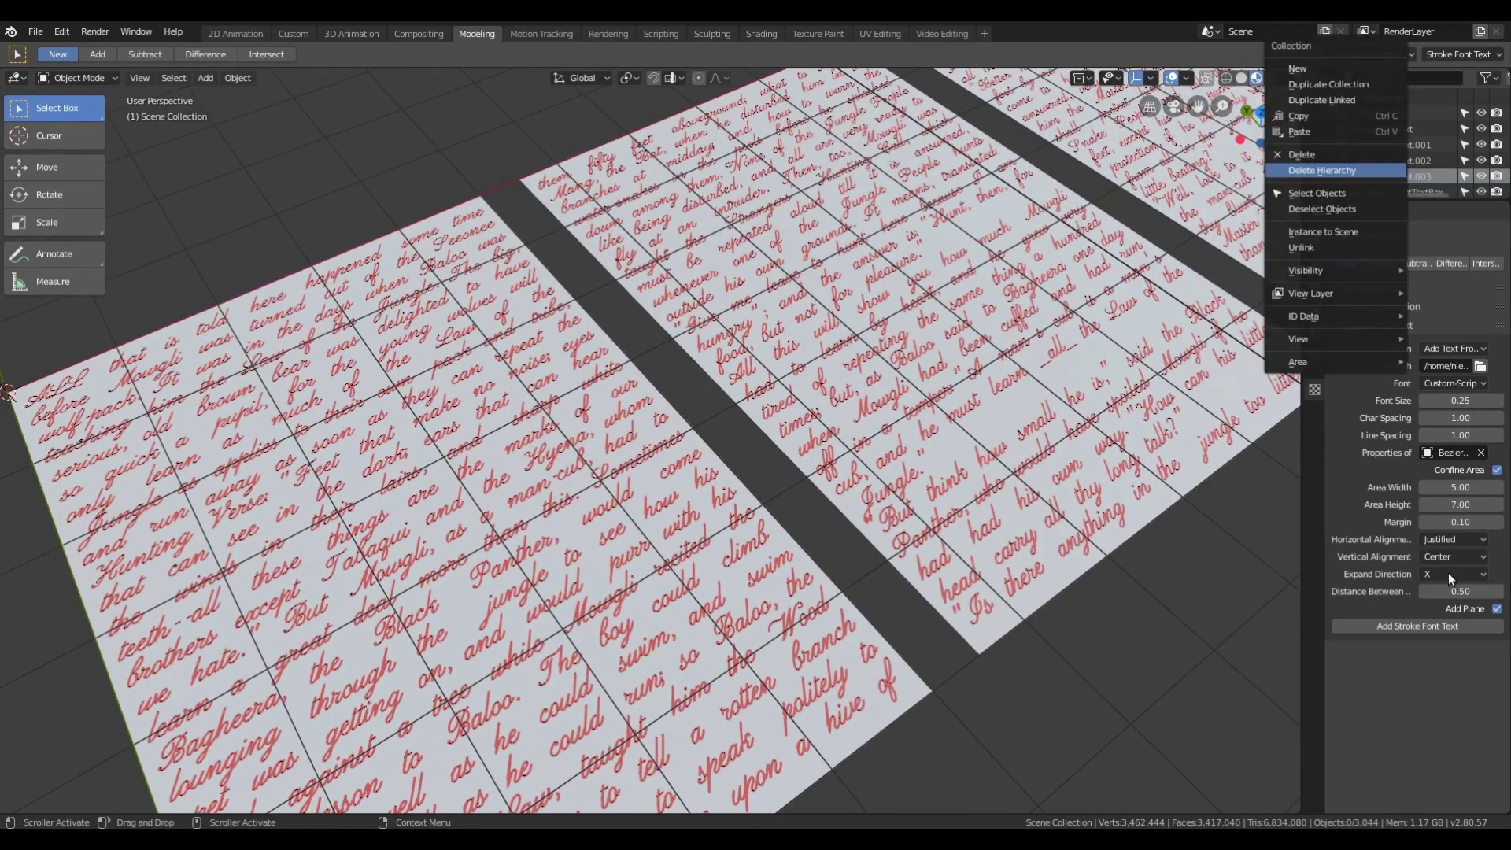
key(Return)
click(1448, 573)
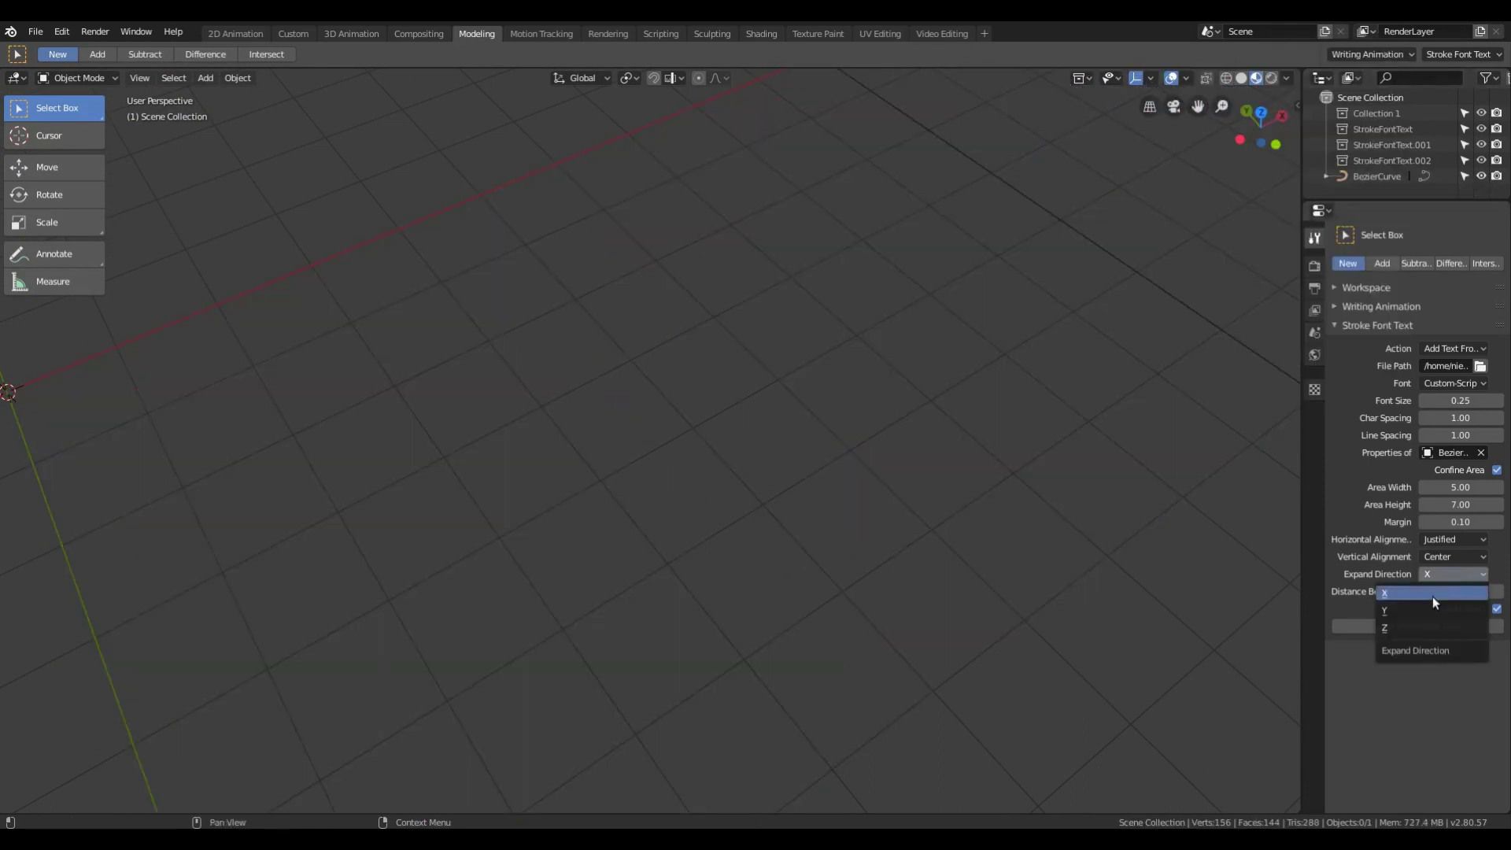
click(1416, 626)
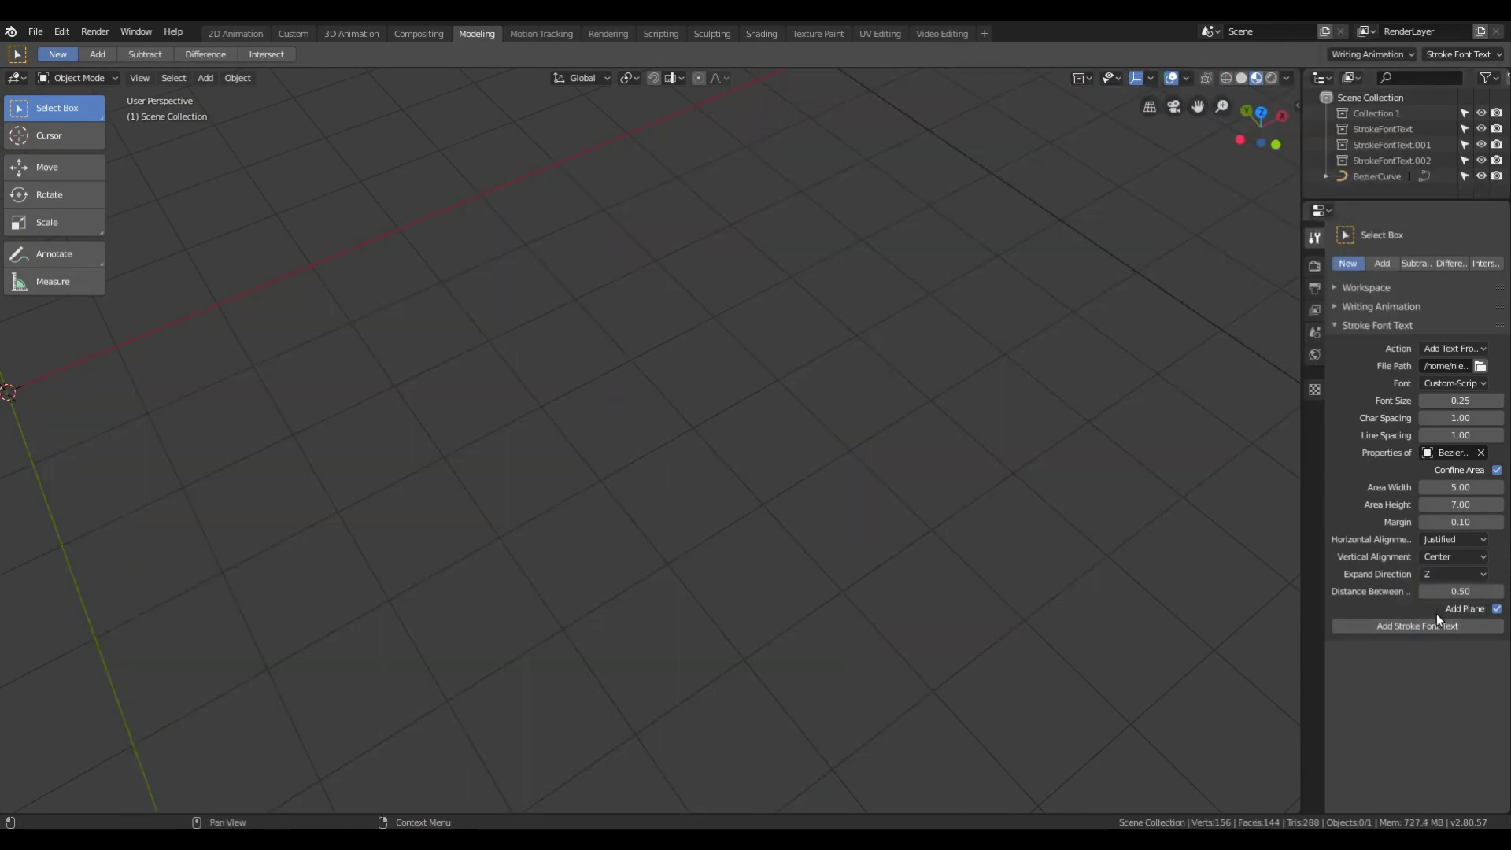
click(1435, 621)
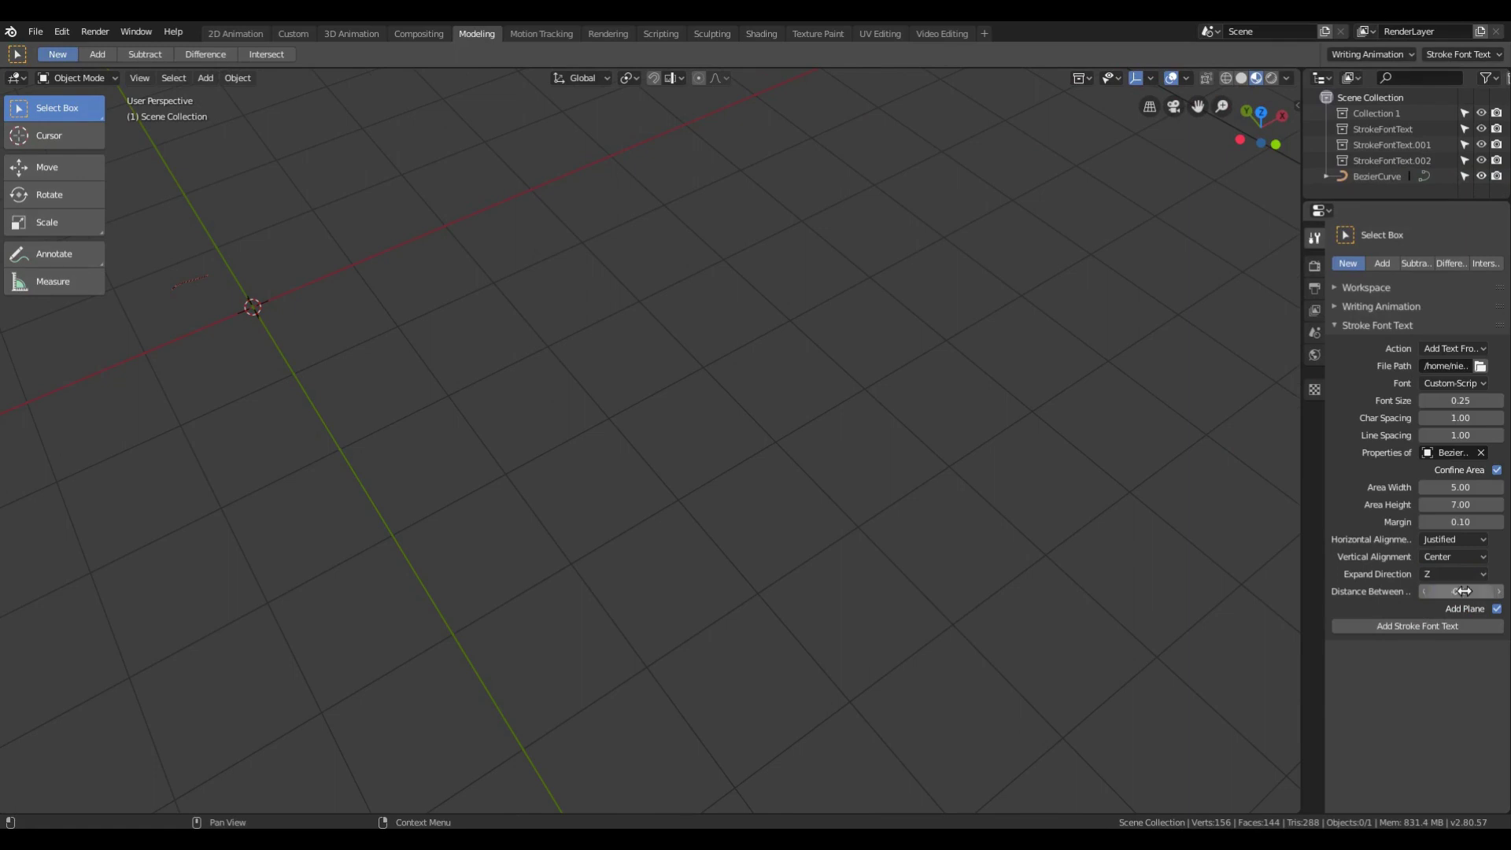
Step: Set the distance between the Z-stacked boxes to -0.10 and add the stroke text
click(1433, 624)
mouse_move(711, 534)
middle_down()
mouse_move(768, 474)
mouse_move(732, 541)
mouse_move(800, 446)
mouse_move(752, 535)
mouse_move(716, 442)
mouse_move(716, 479)
middle_up()
scroll(1451, 141, down, 5)
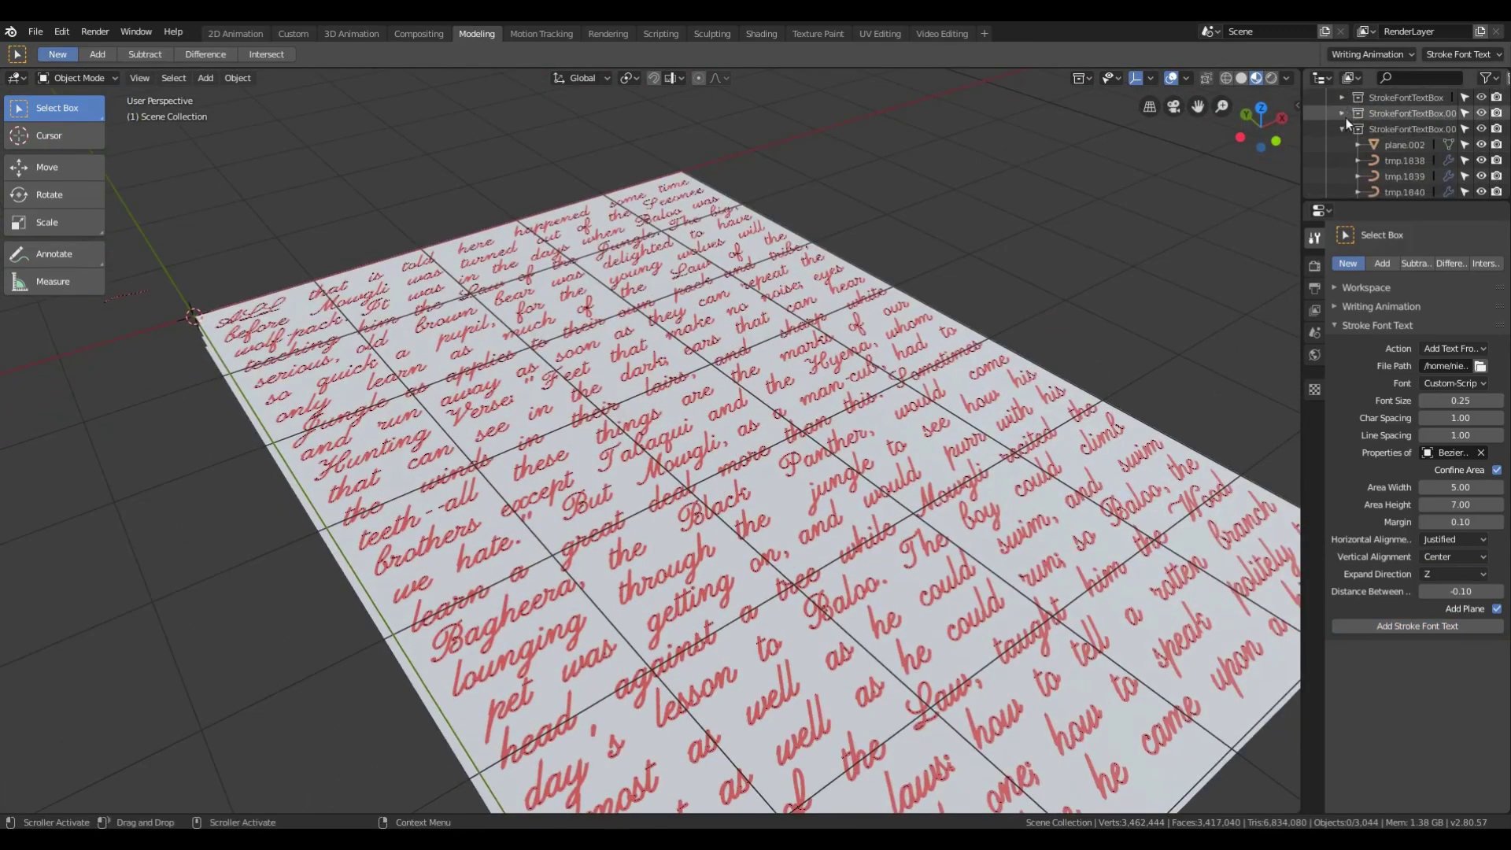
Step: Hide the StrokeFontTextBox collections one at a time to examine each text box in the Z stack
click(1342, 128)
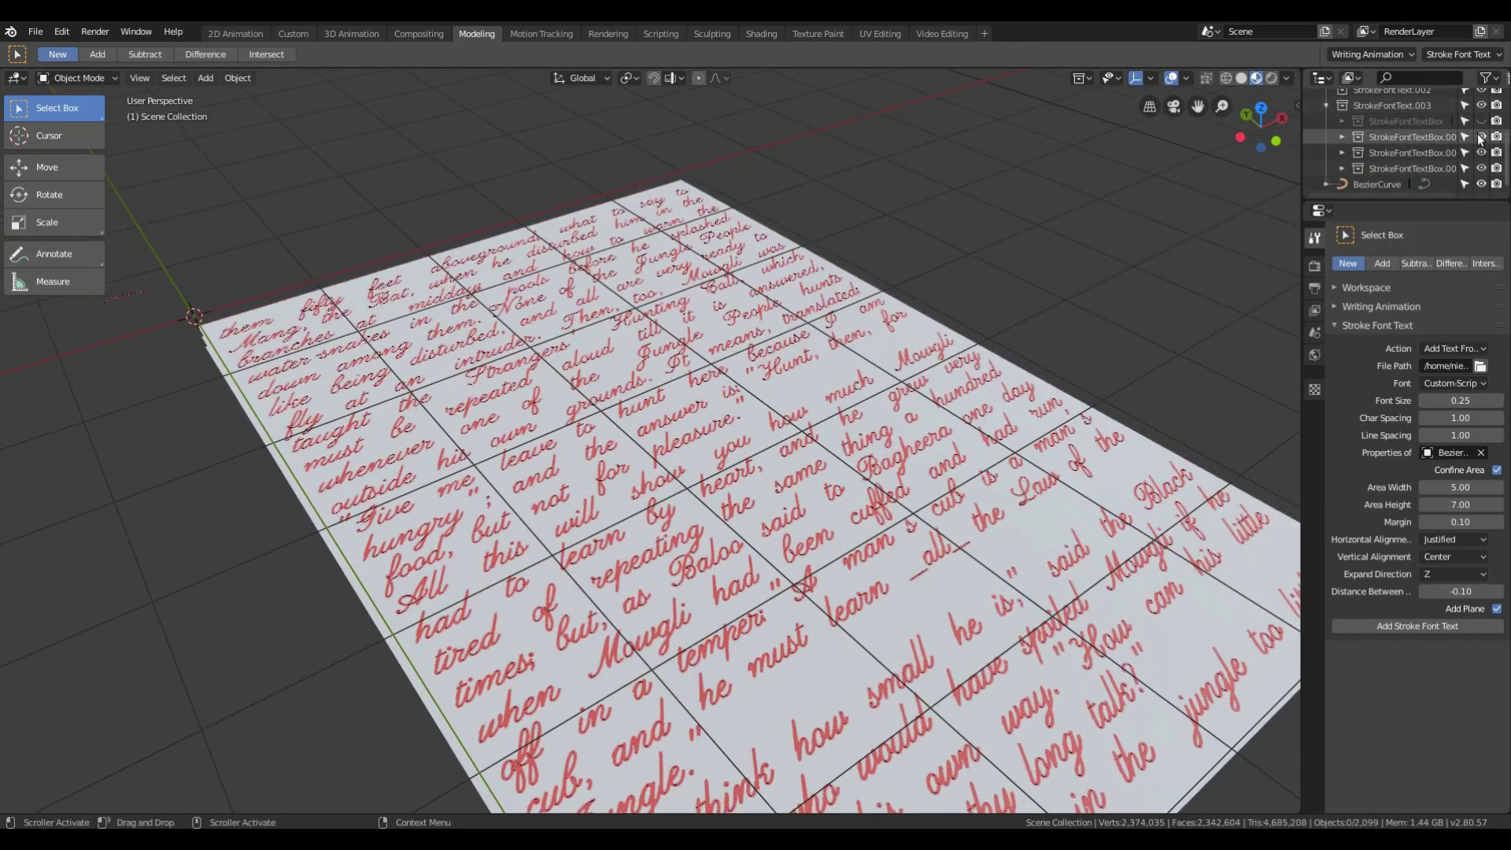
click(1481, 137)
click(1482, 152)
click(1481, 168)
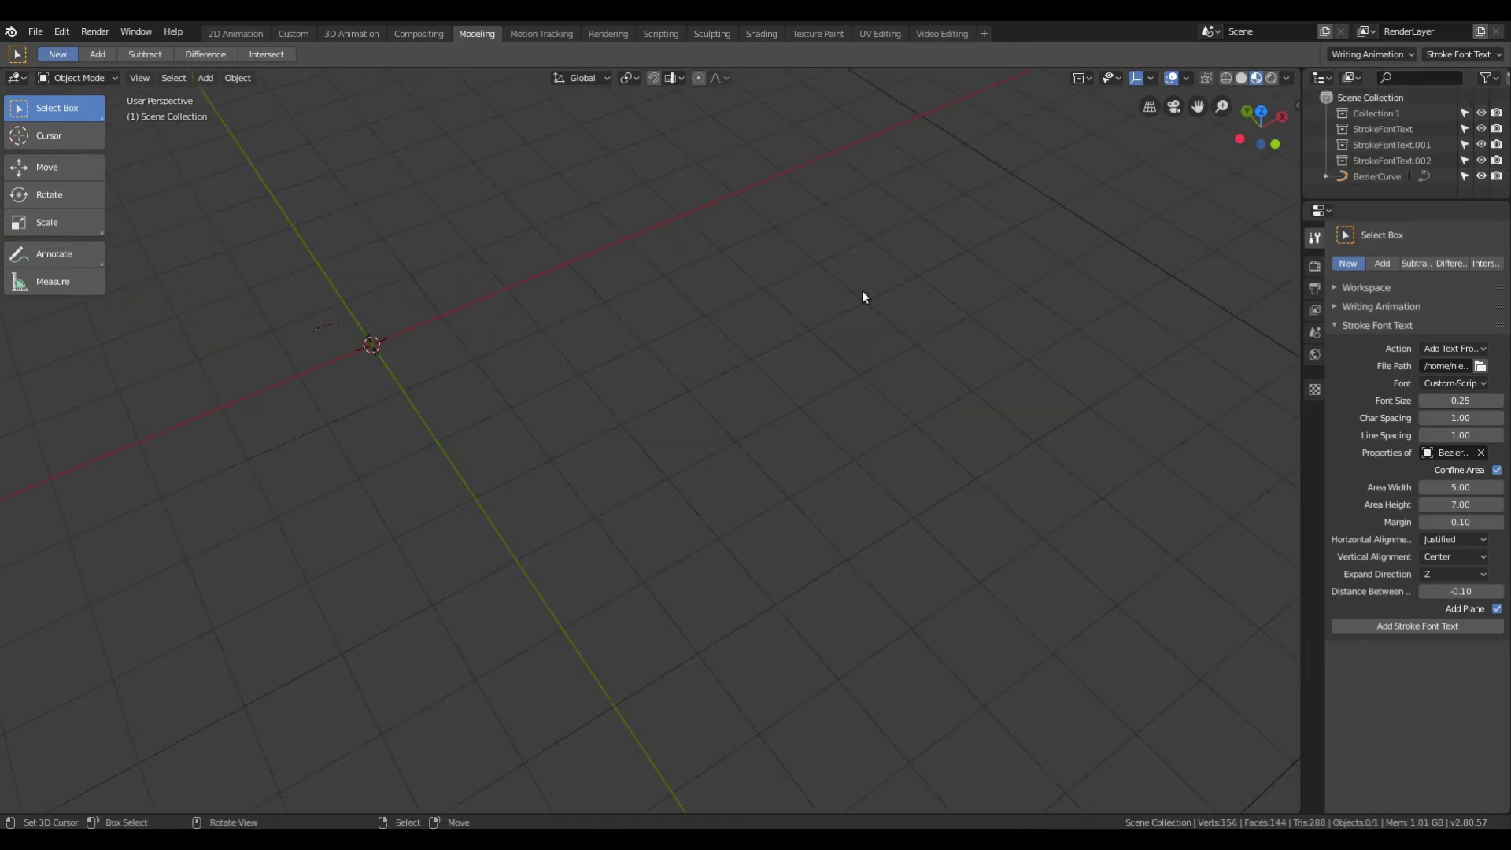
Step: In top view, draw three separate rectangular text areas, redrawing the third one, and fill them with the stroke text
key(KP_7)
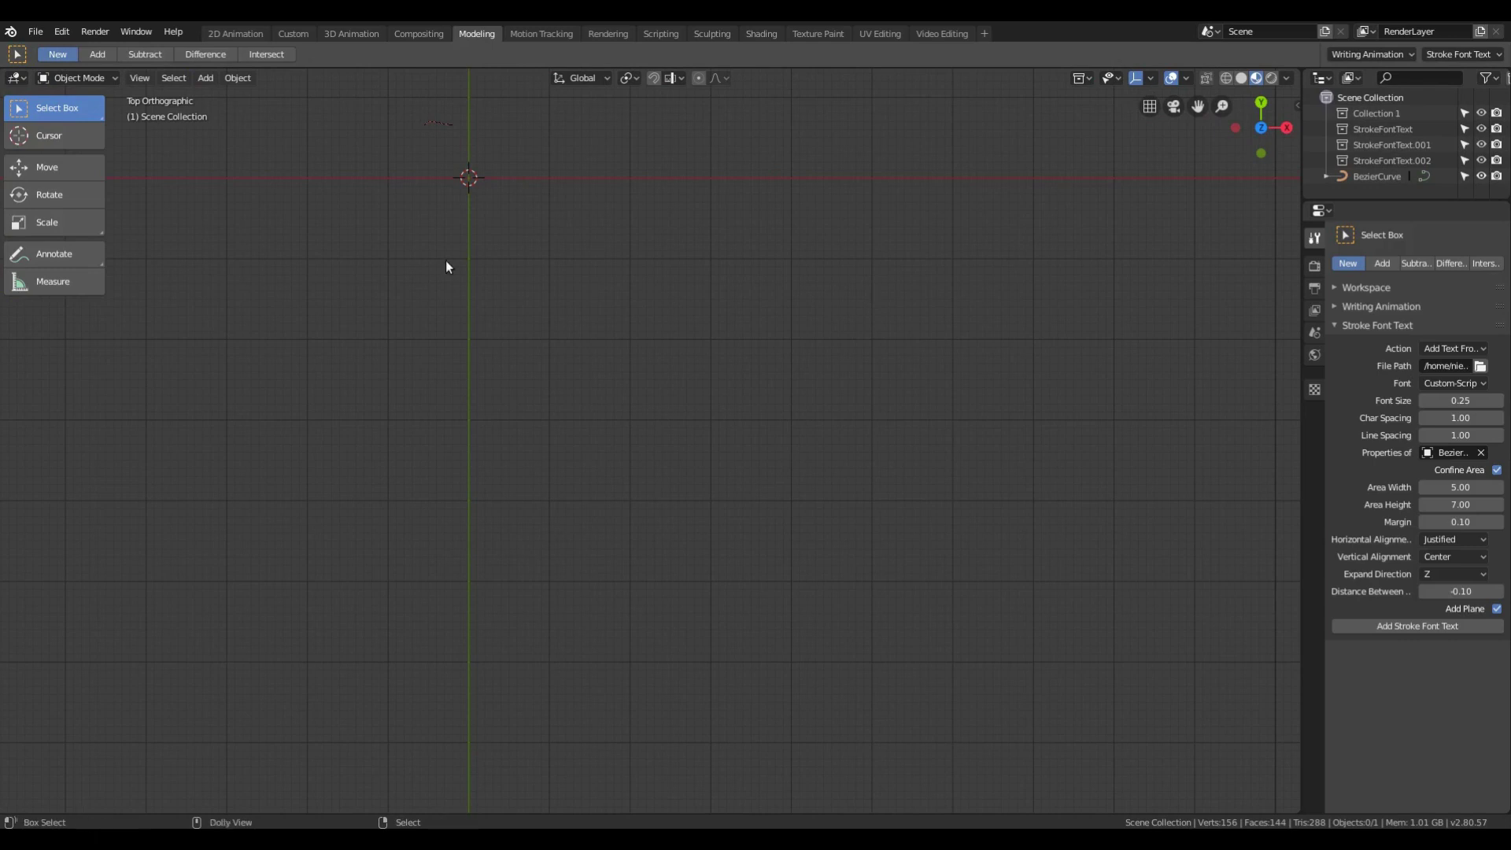
drag(218, 148, 588, 591)
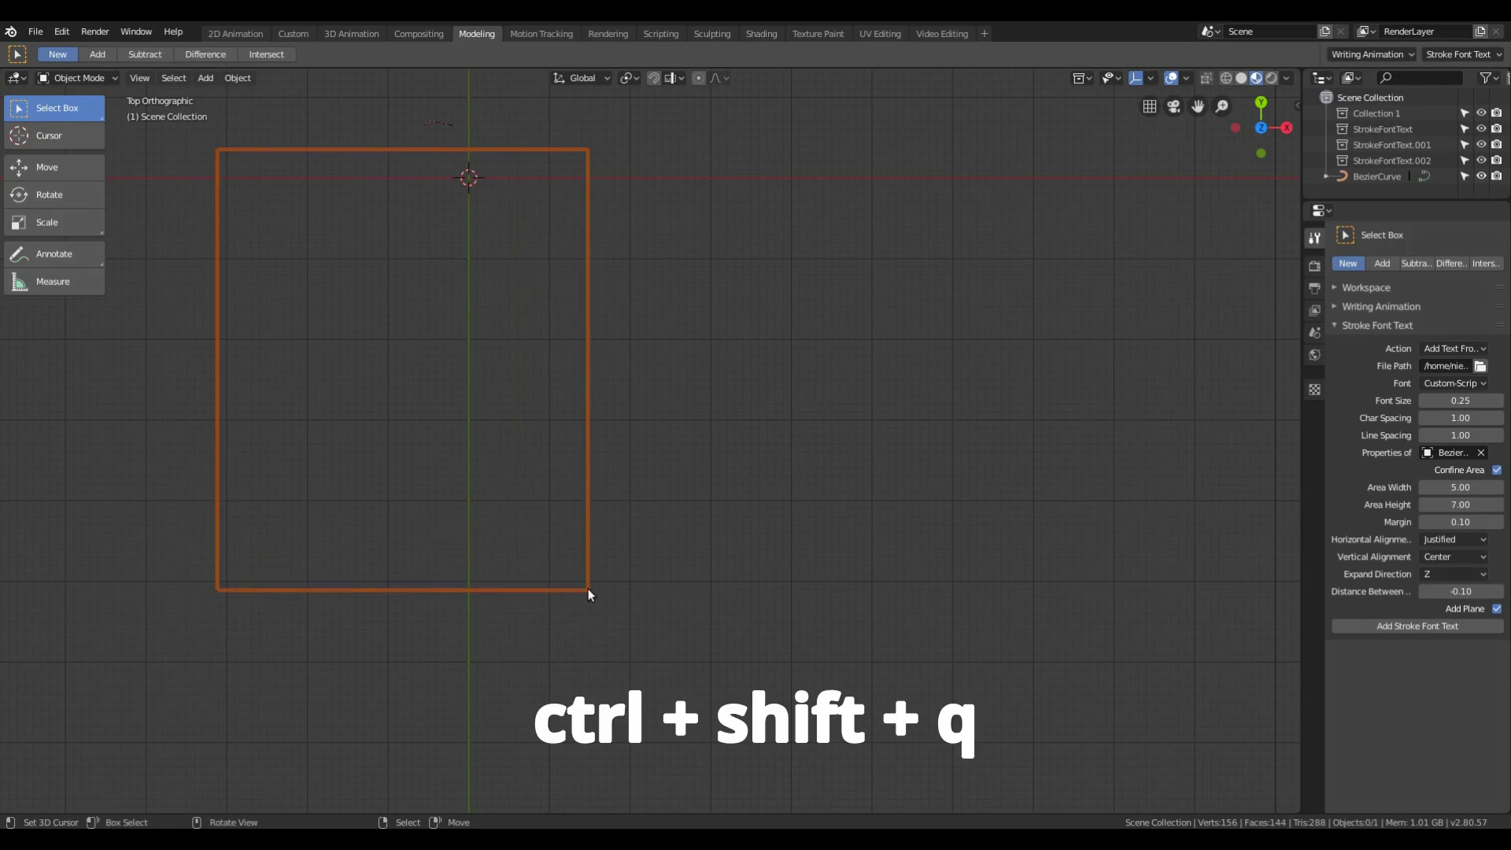
drag(701, 220, 965, 667)
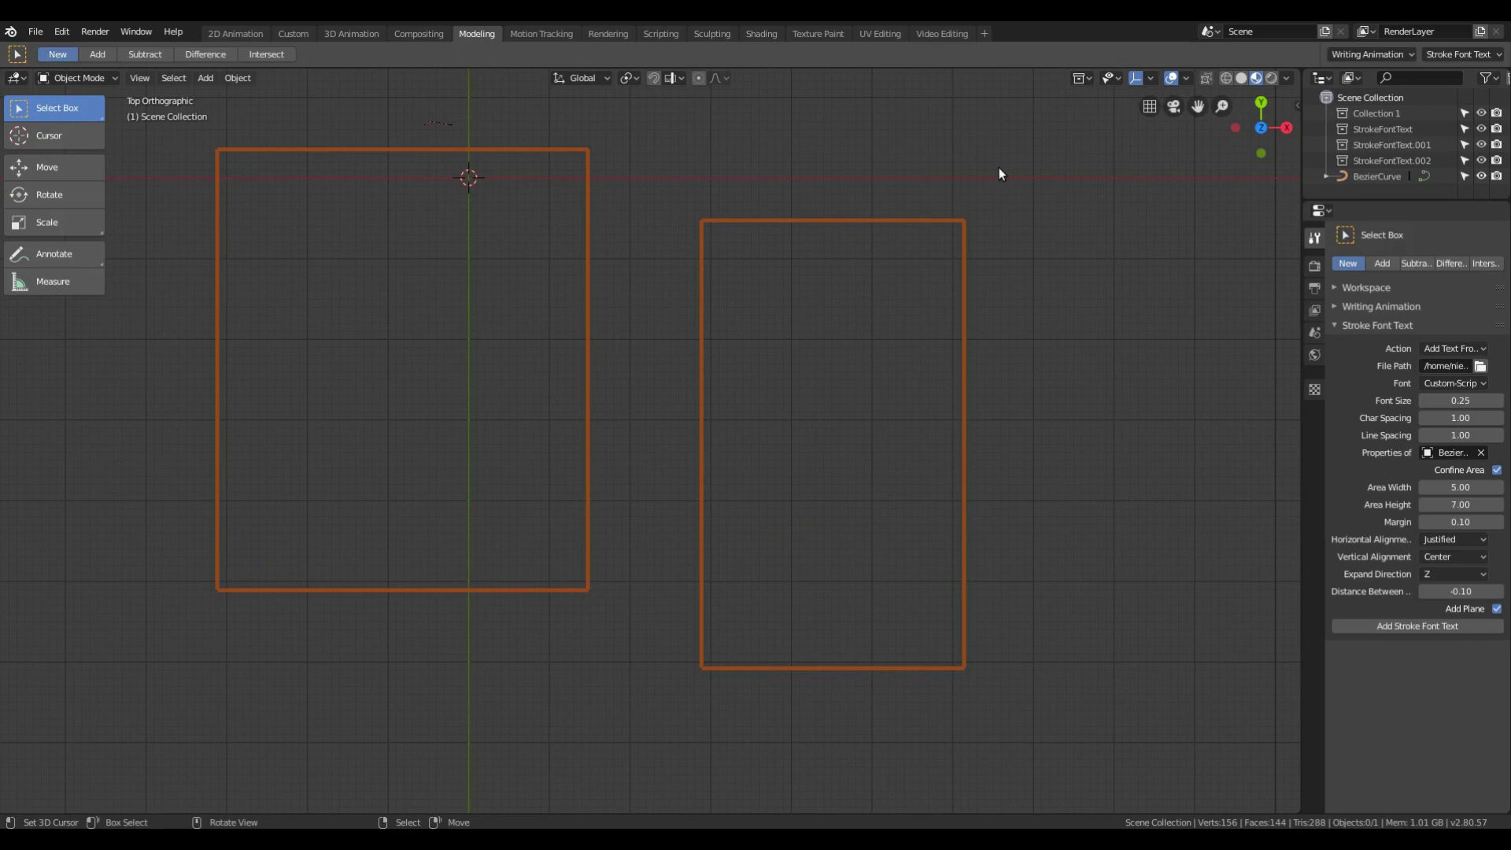
drag(999, 168, 1243, 546)
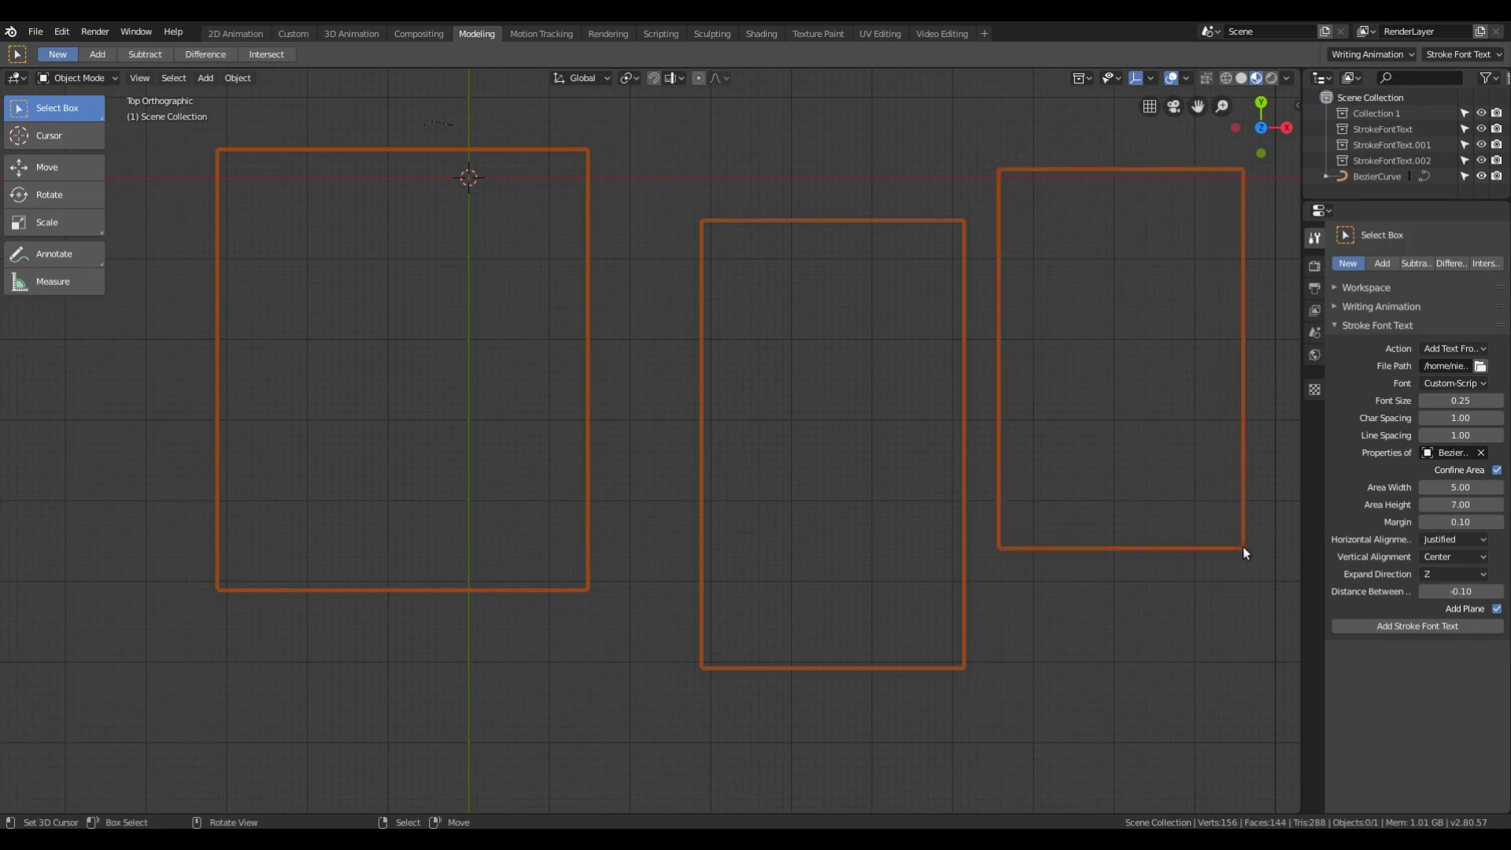
key(BackSpace)
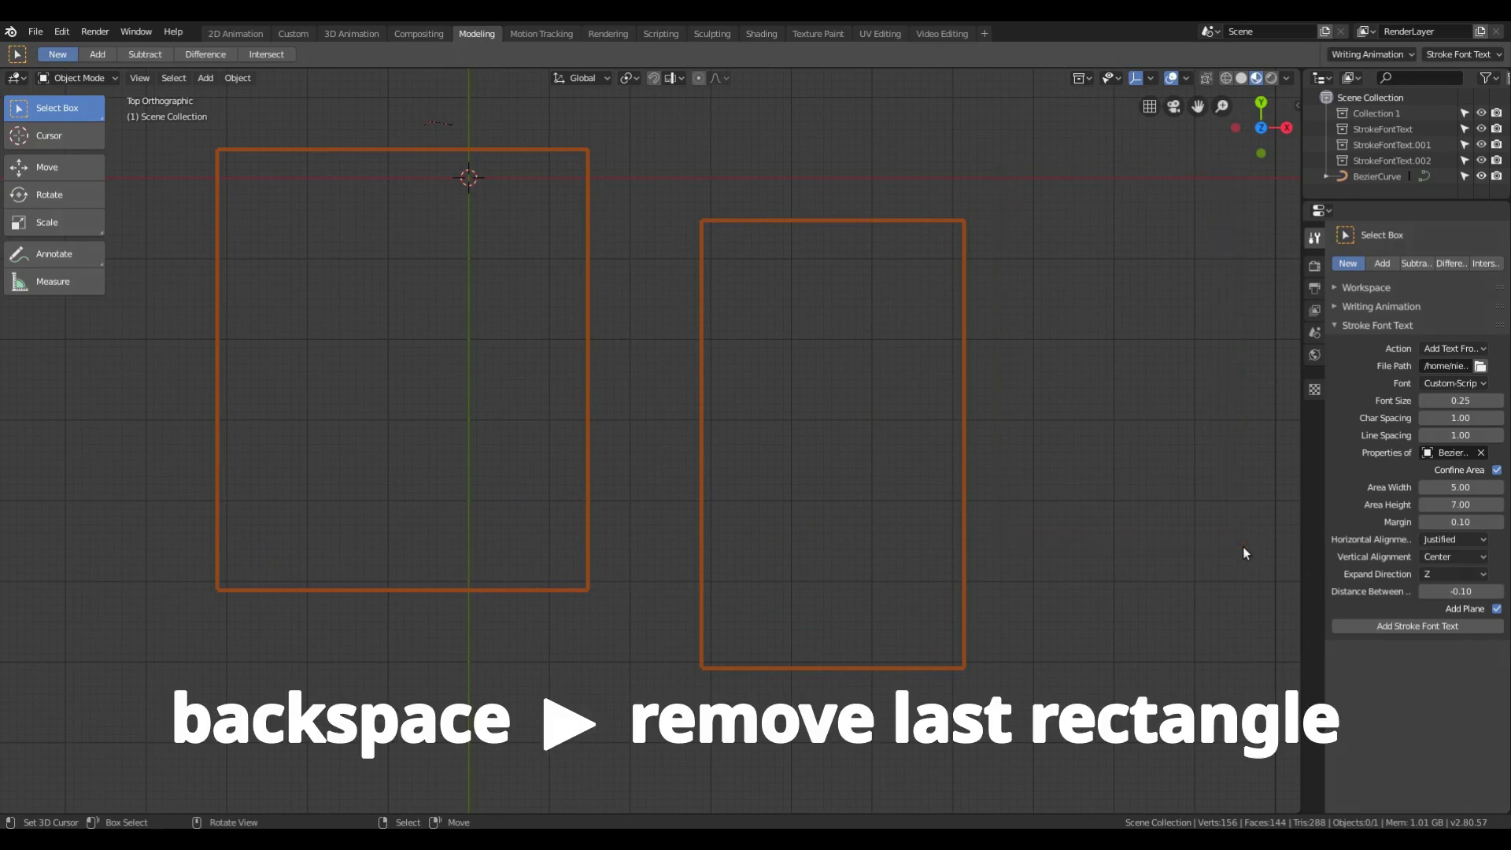
drag(1007, 152, 1245, 677)
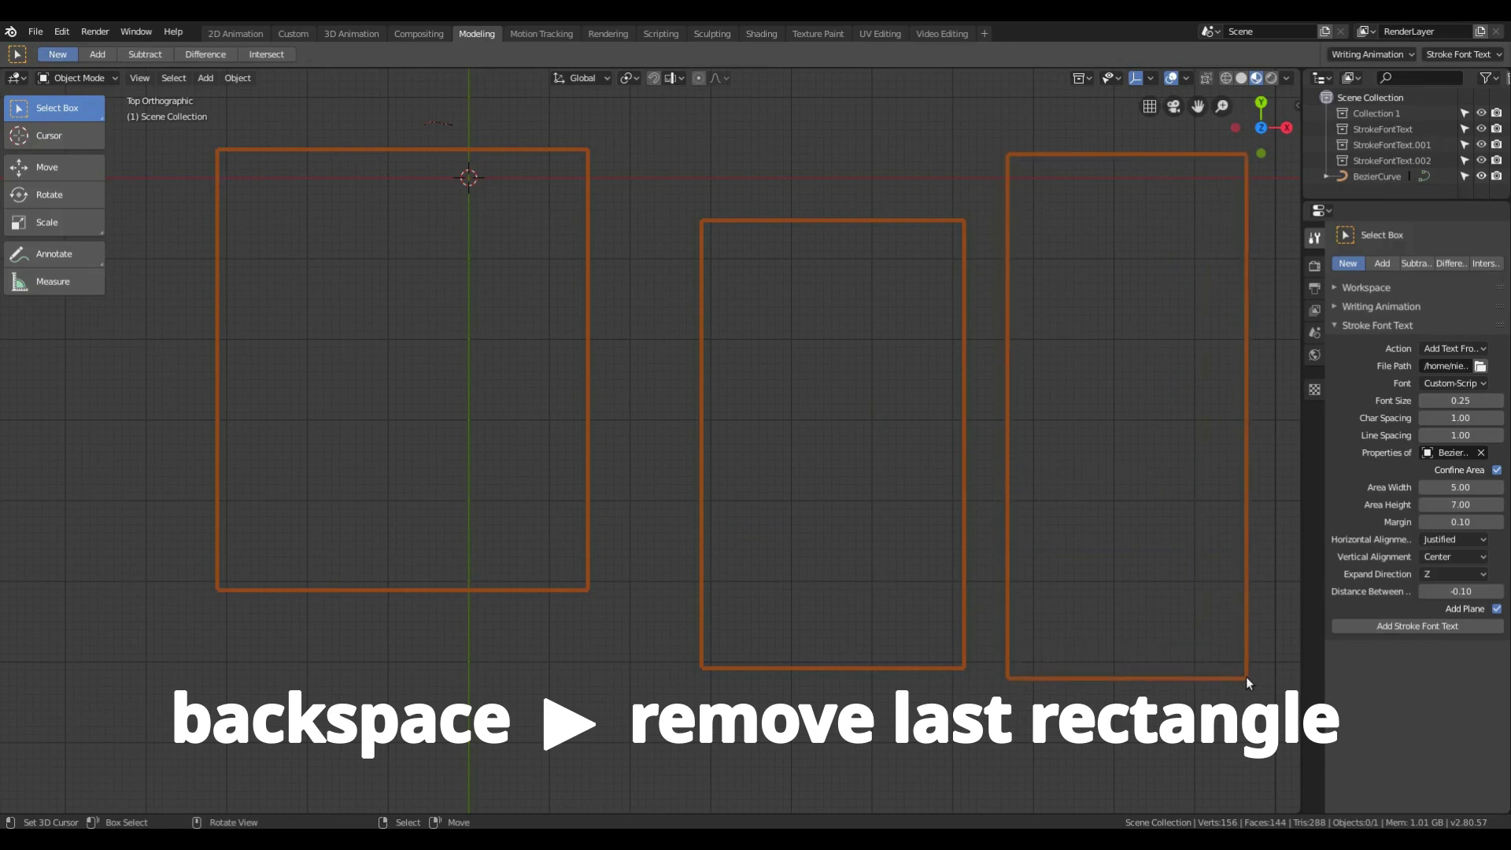
key(Return)
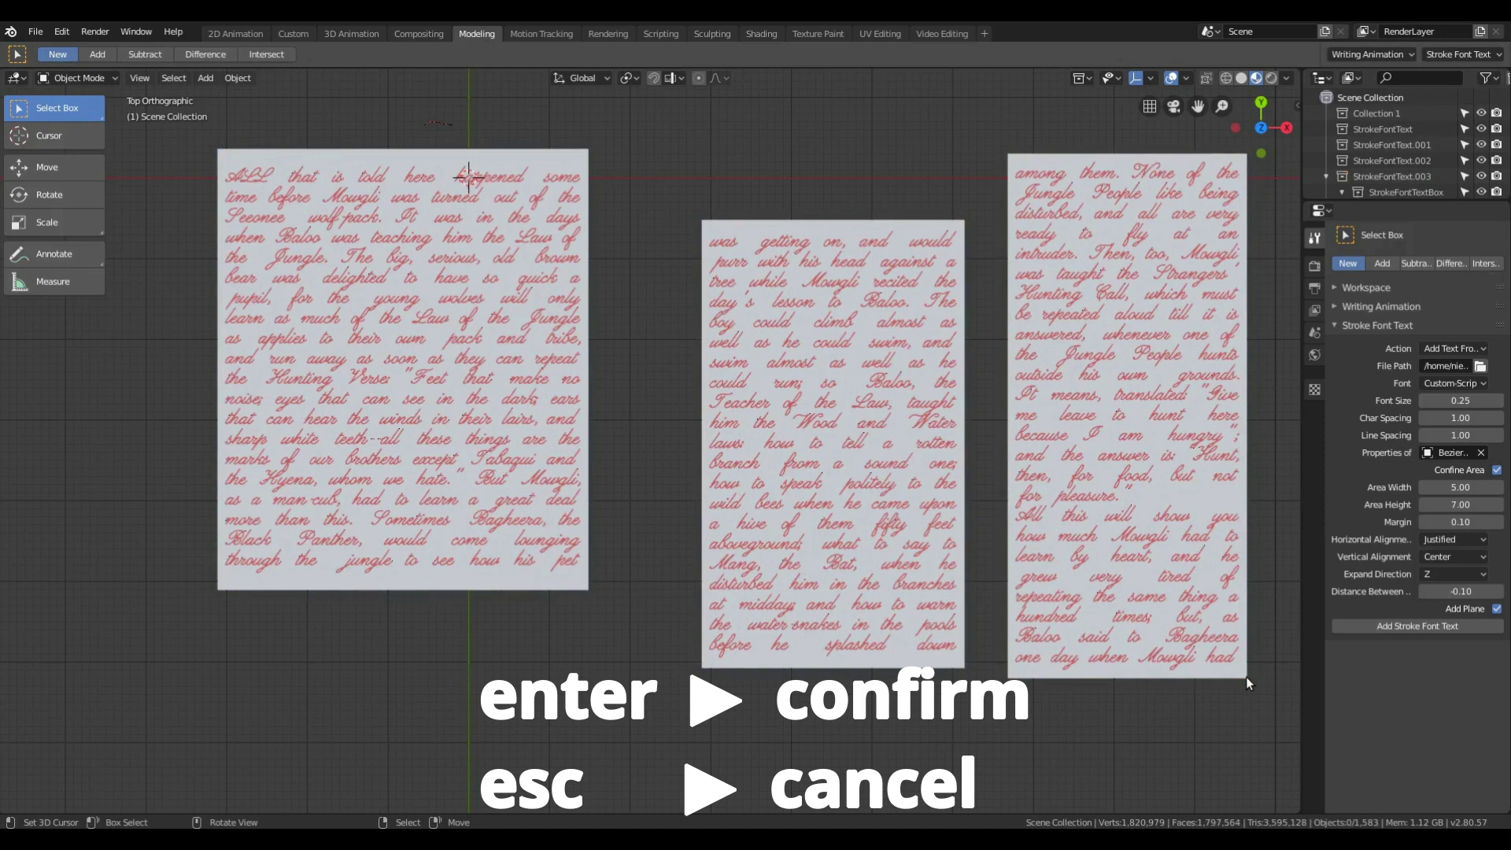
Step: Delete the StrokeFontText.003 collection holding the three drawn text areas, including its hierarchy
right_click(1398, 175)
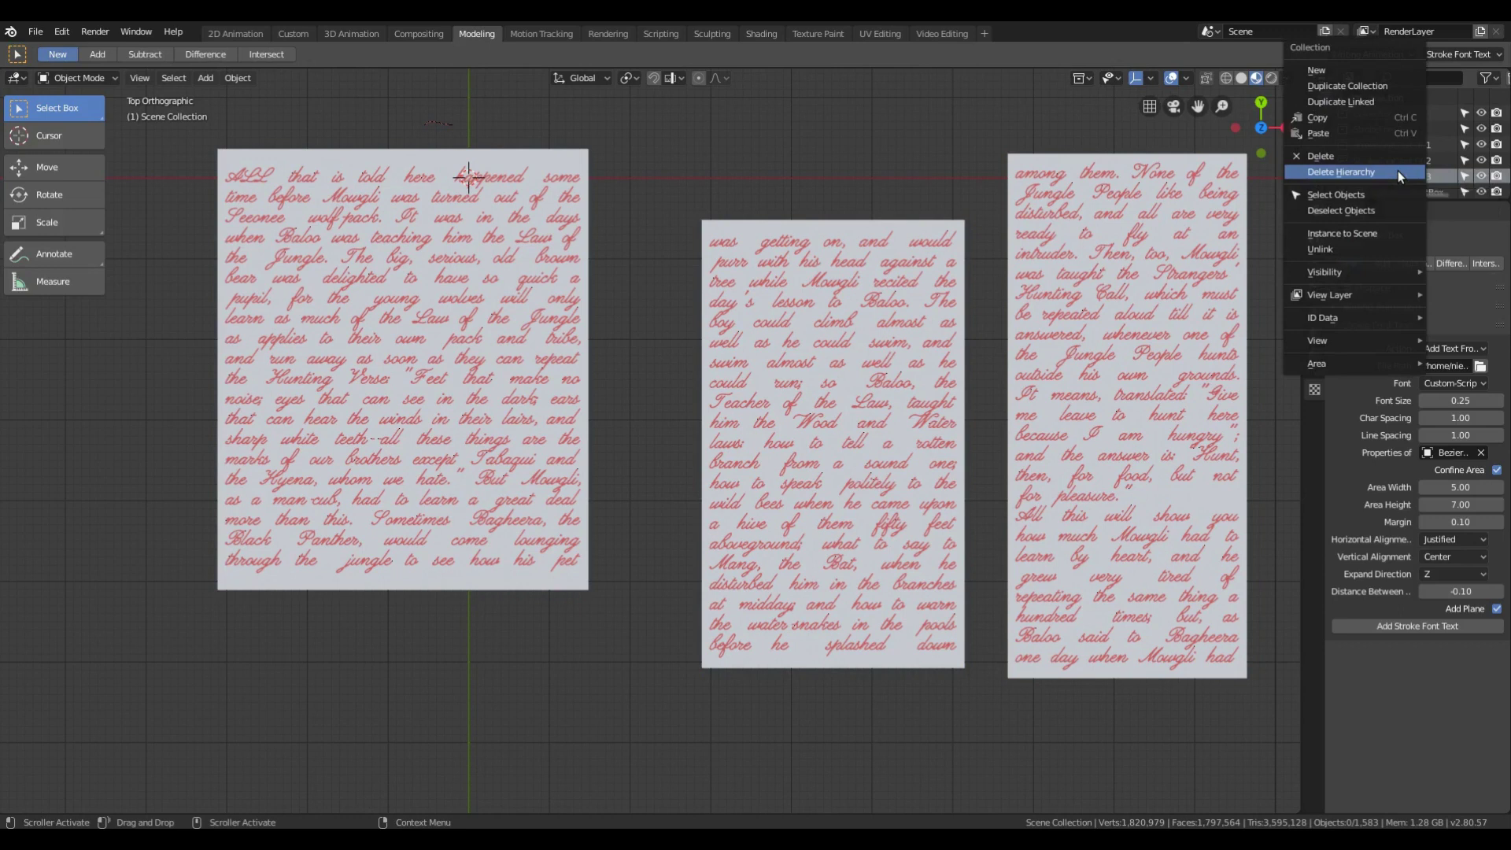
click(1397, 171)
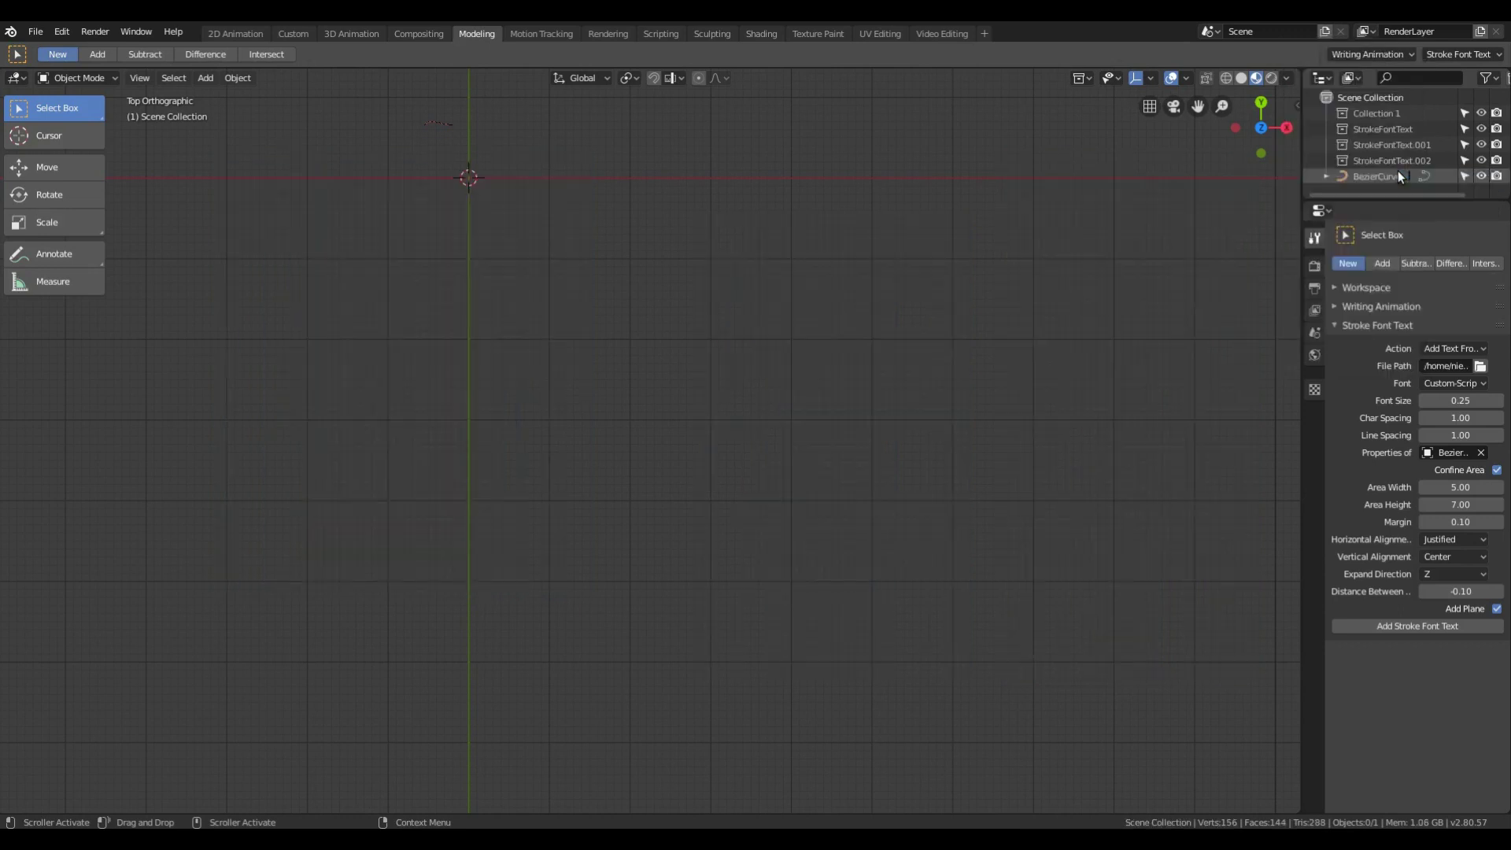